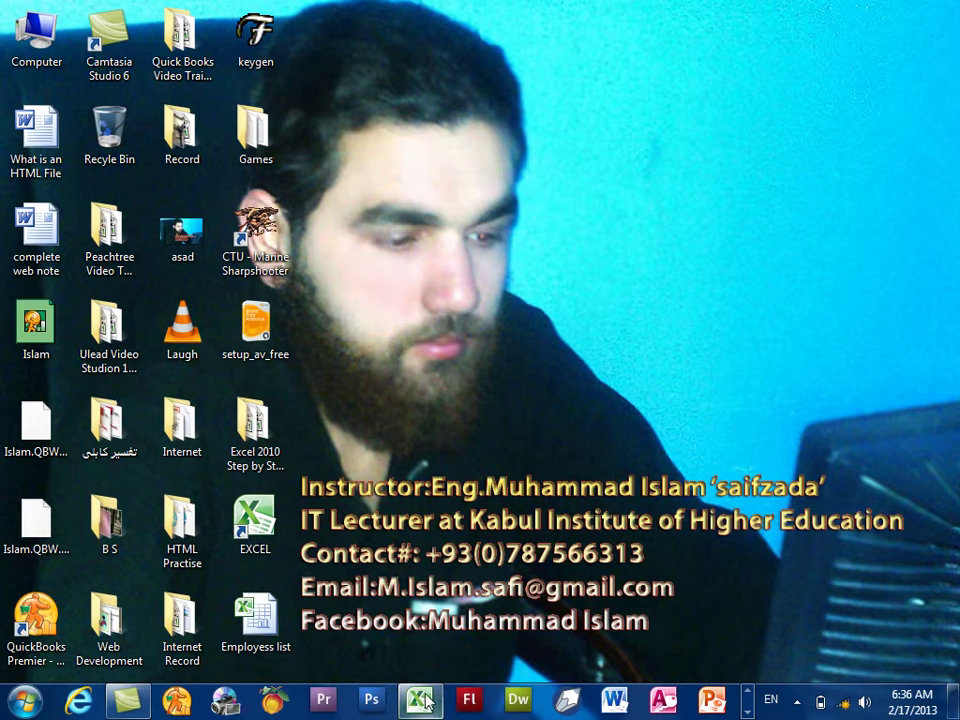
Step: Restore the blank Book1 Excel window from the taskbar and select cell F10
{"action": "left_click", "coordinate": [420, 699]}
{"action": "left_click", "coordinate": [353, 349]}
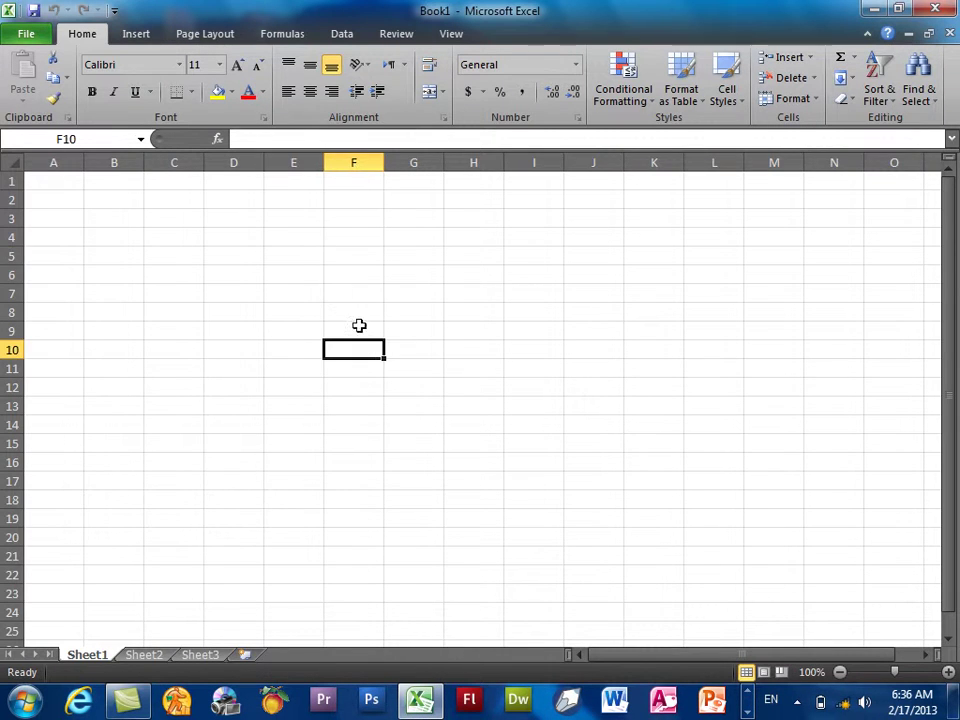
Step: Try the first recent workbook, dismiss its not-found error, and return to the Recent list
{"action": "left_click", "coordinate": [27, 35]}
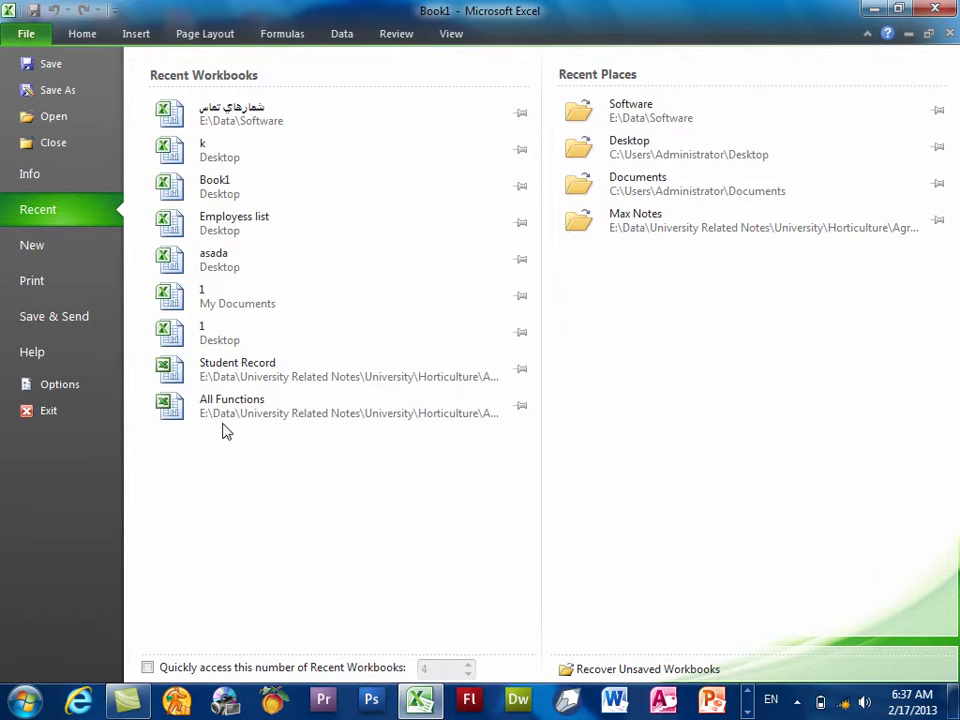
{"action": "left_click", "coordinate": [250, 115]}
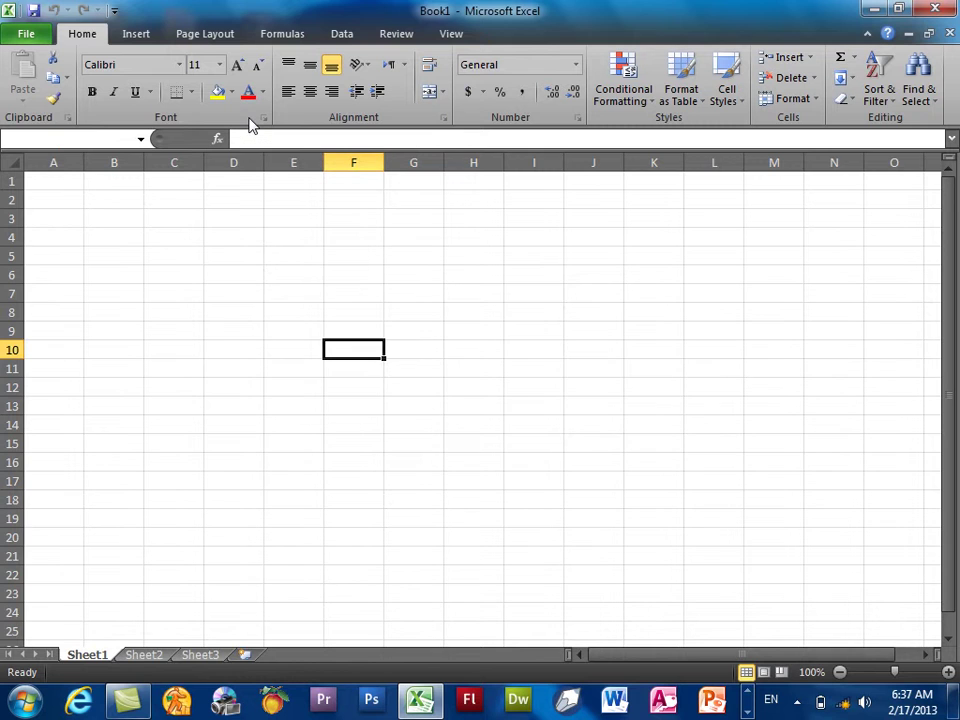
{"action": "left_click", "coordinate": [476, 411]}
{"action": "left_click", "coordinate": [26, 33]}
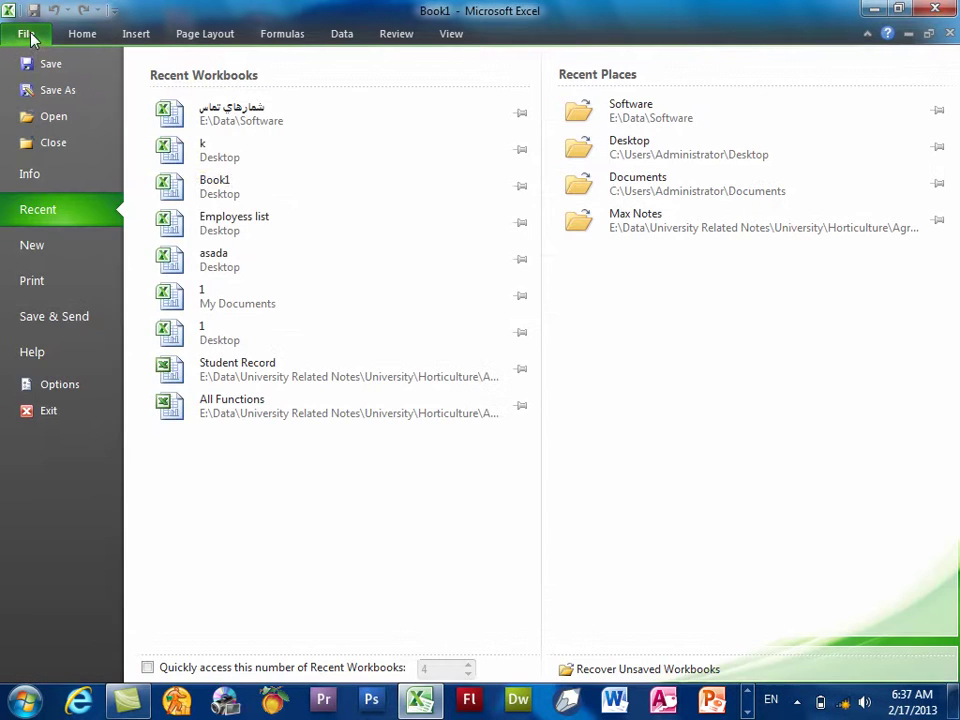
Step: Open the Employess list workbook from Recent, confirming its password
{"action": "left_click", "coordinate": [257, 233]}
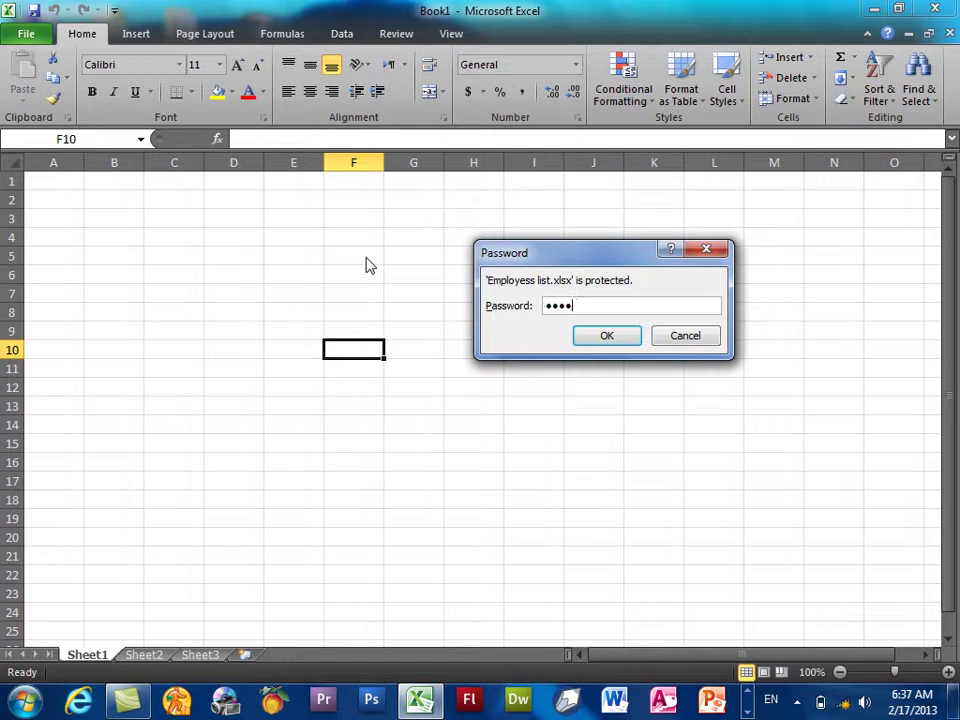
{"action": "key", "text": "Return"}
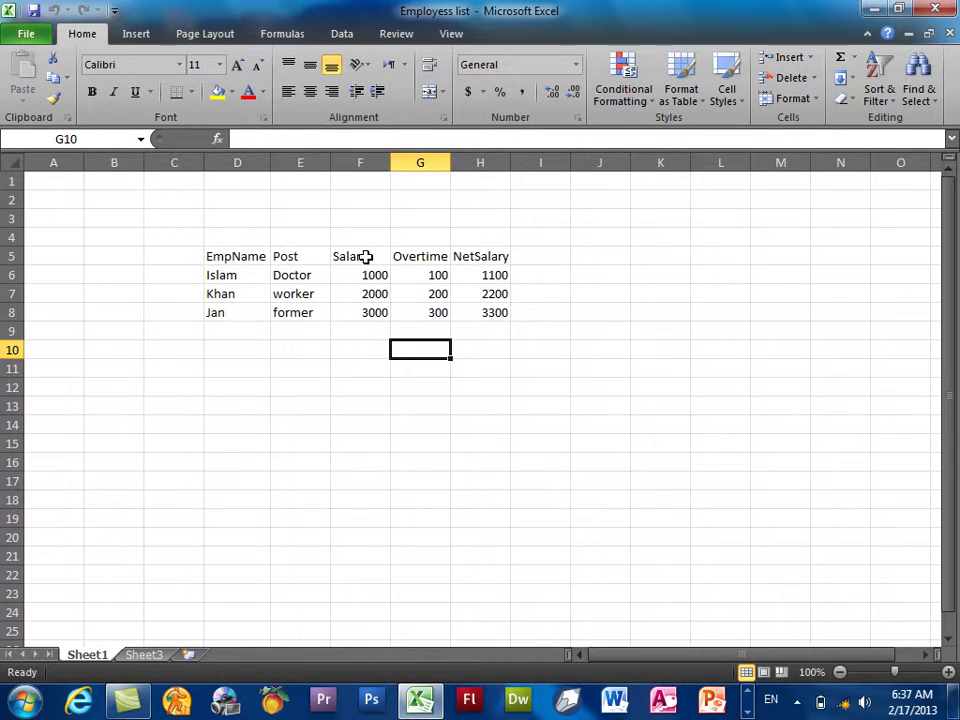
Step: Return to Backstage and view Recent, now listing Employess list first
{"action": "left_click", "coordinate": [24, 32]}
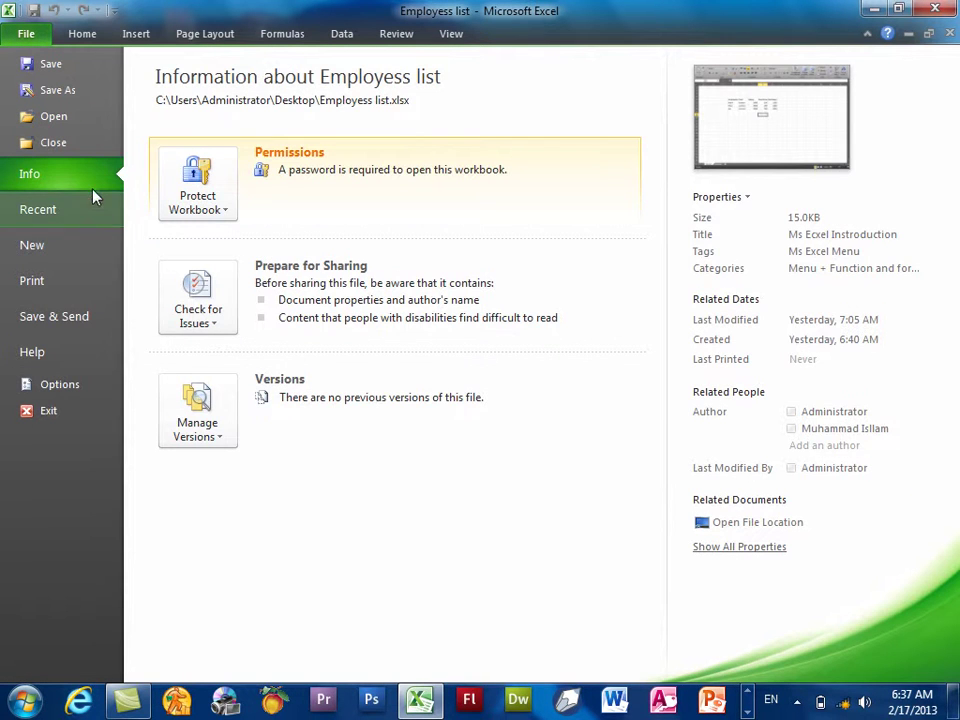
{"action": "left_click", "coordinate": [82, 211]}
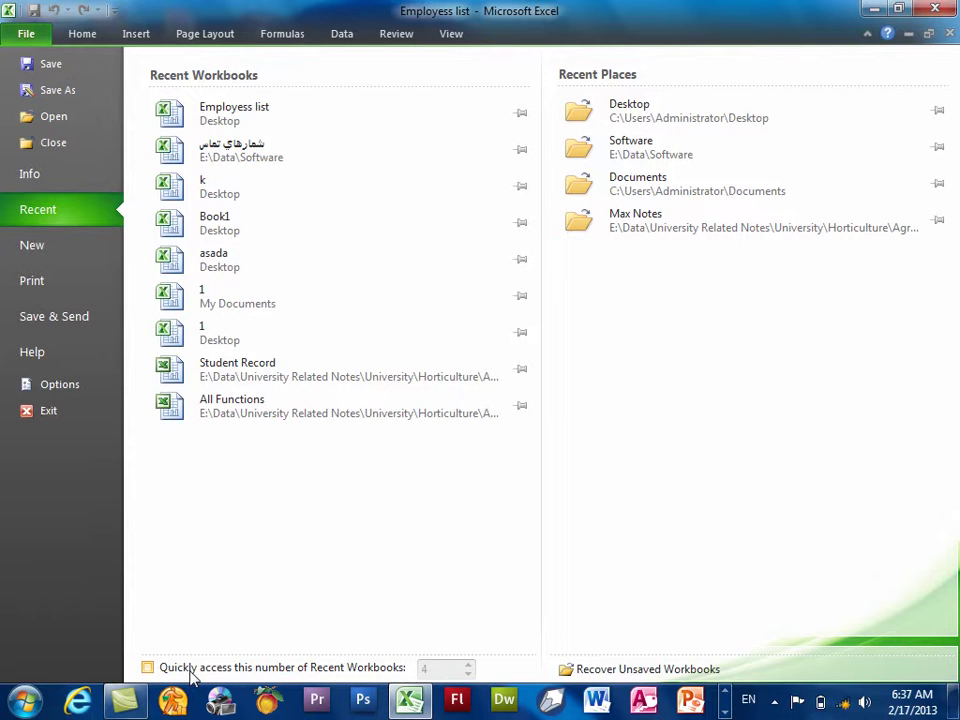
Step: Set quick-access recent workbooks to 7, leave the option unticked, and show the New templates
{"action": "left_click", "coordinate": [249, 670]}
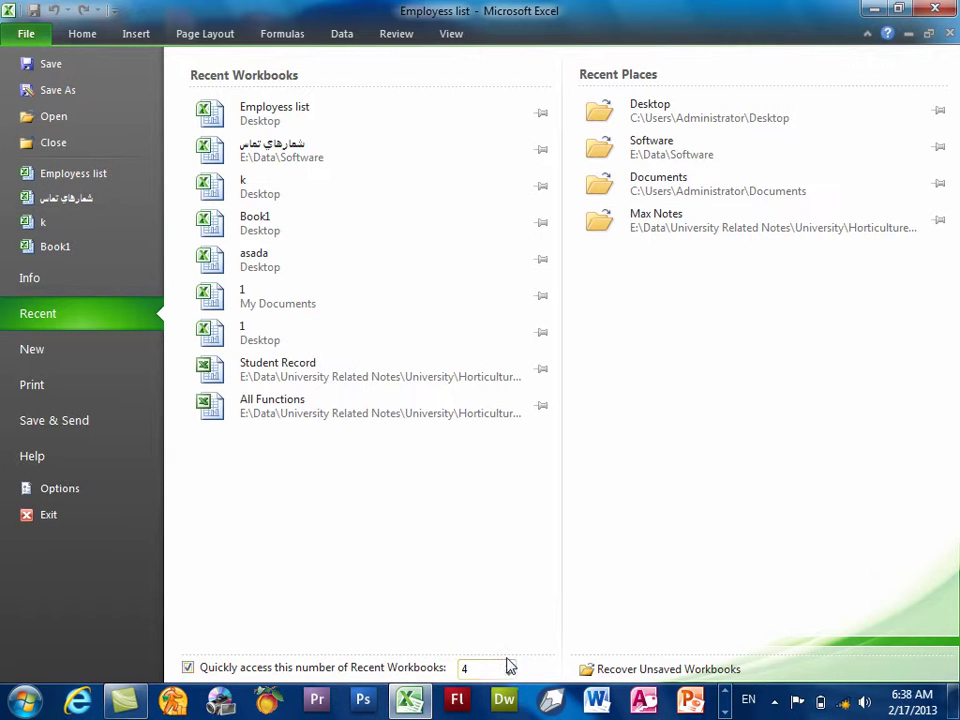
{"action": "left_click", "coordinate": [508, 664]}
{"action": "left_click", "coordinate": [508, 664]}
{"action": "left_click", "coordinate": [508, 664]}
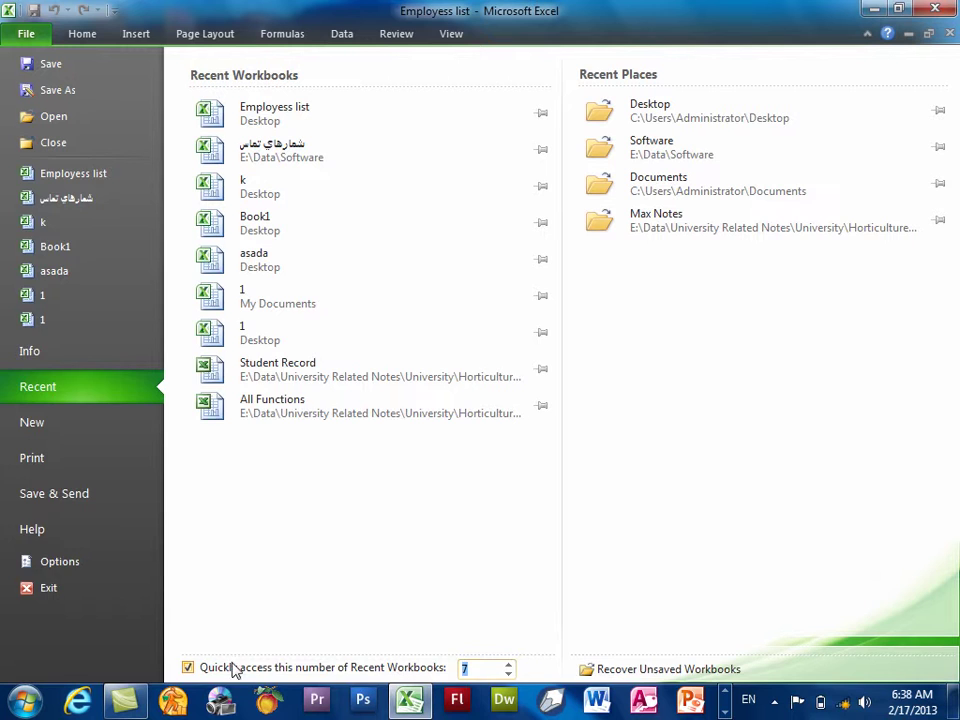
{"action": "left_click", "coordinate": [230, 667]}
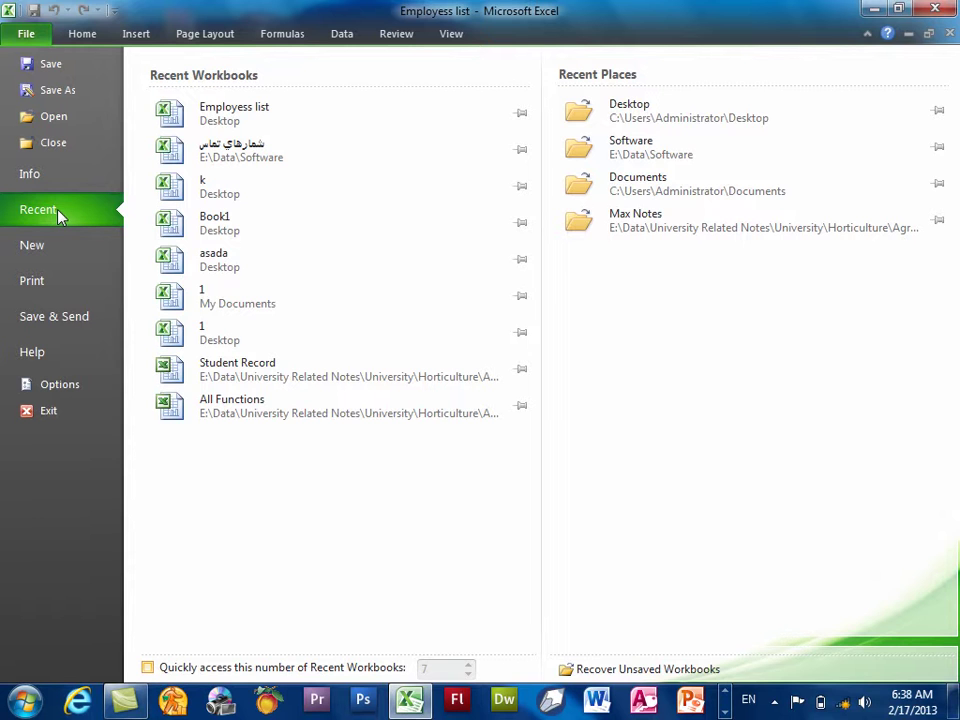
{"action": "left_click", "coordinate": [32, 245]}
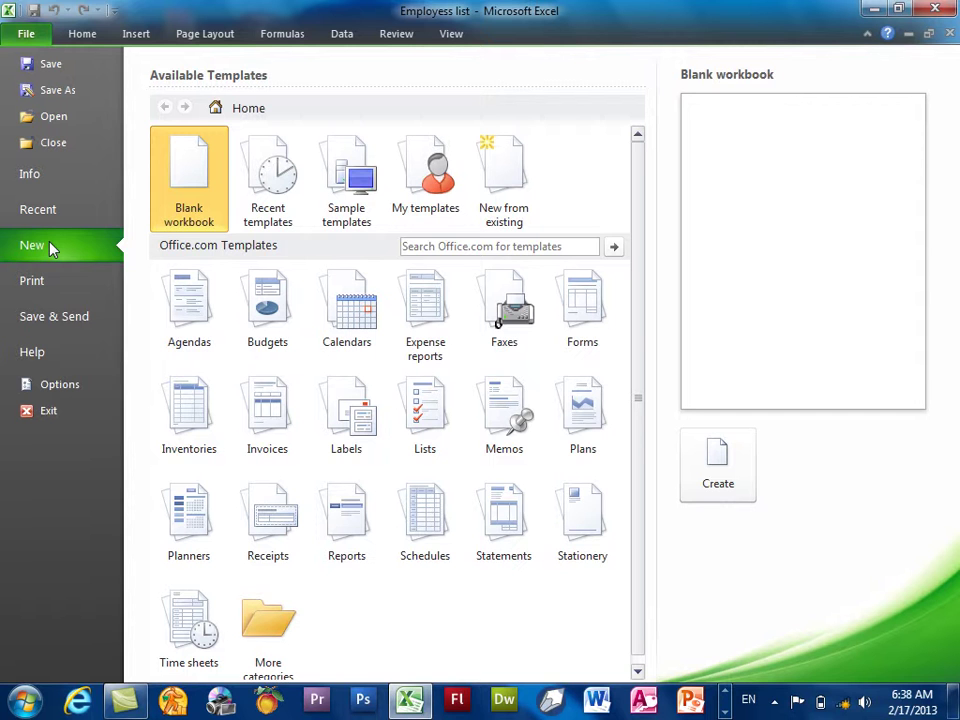
Step: Back on the sheet, select ranges H11:H17 and E9:K16, then cell B6
{"action": "left_click", "coordinate": [20, 28]}
{"action": "left_click_drag", "start_coordinate": [490, 480], "coordinate": [467, 362]}
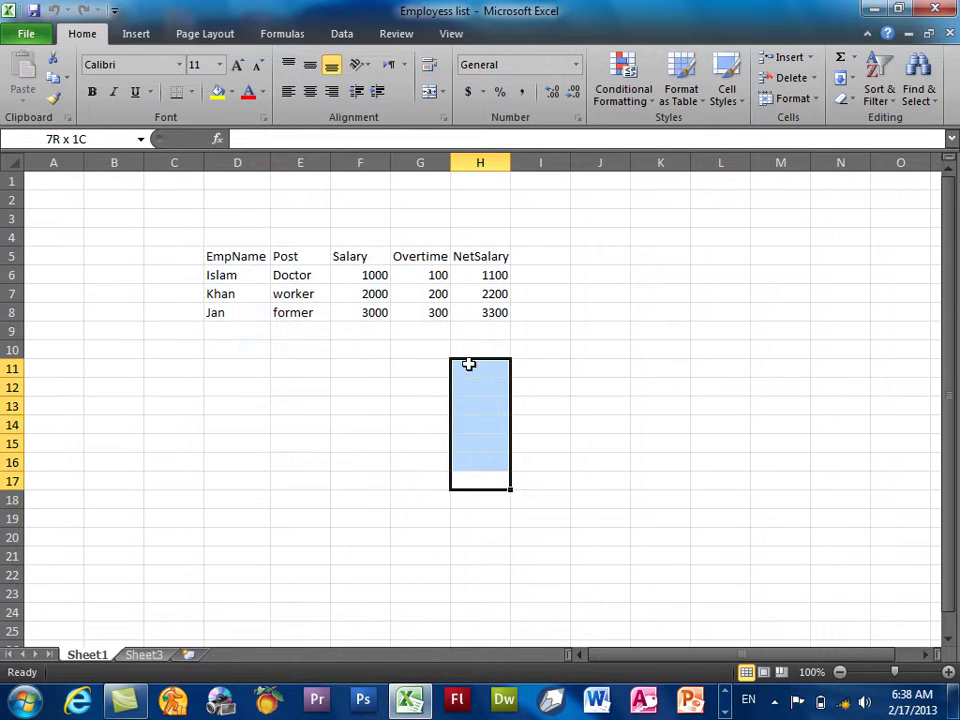
{"action": "left_click_drag", "start_coordinate": [662, 458], "coordinate": [276, 329]}
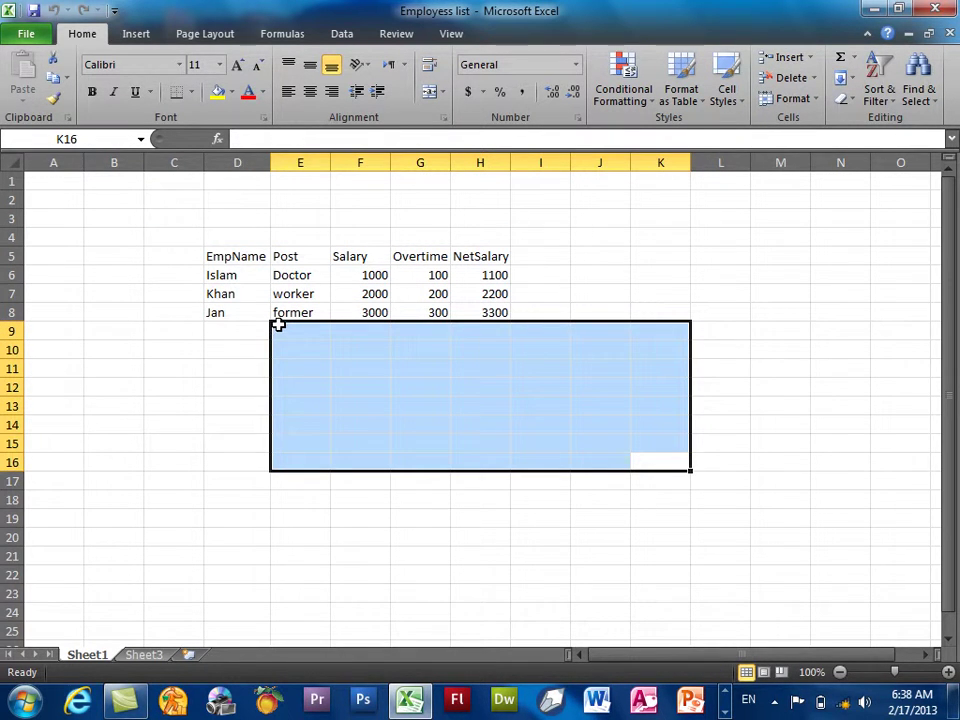
{"action": "left_click", "coordinate": [110, 280]}
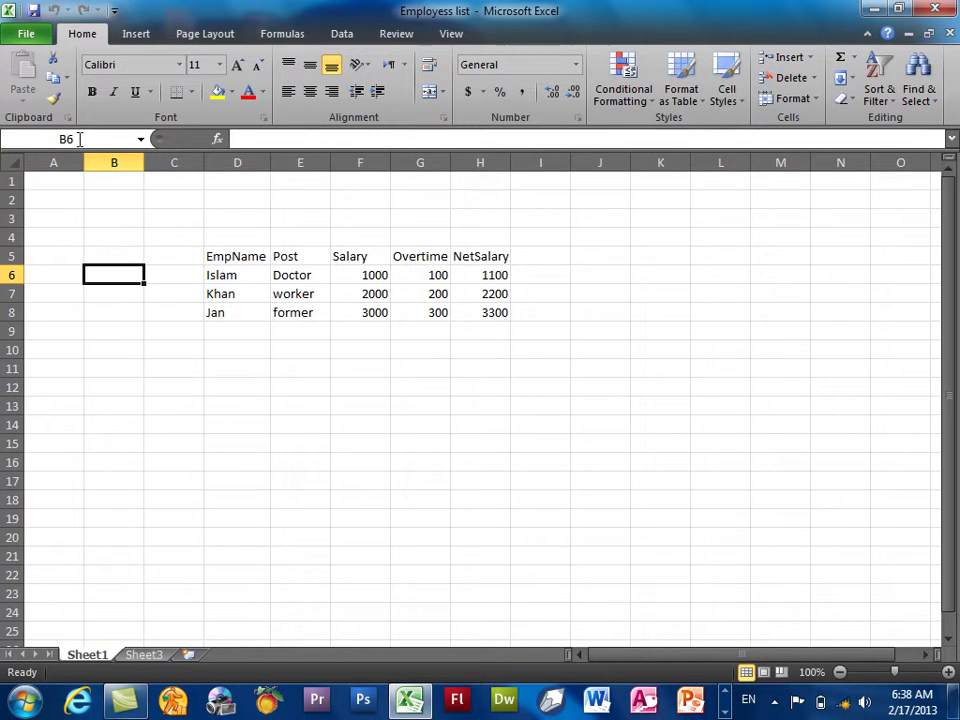
Step: Create a new blank workbook, Book2, from File > New
{"action": "left_click", "coordinate": [30, 33]}
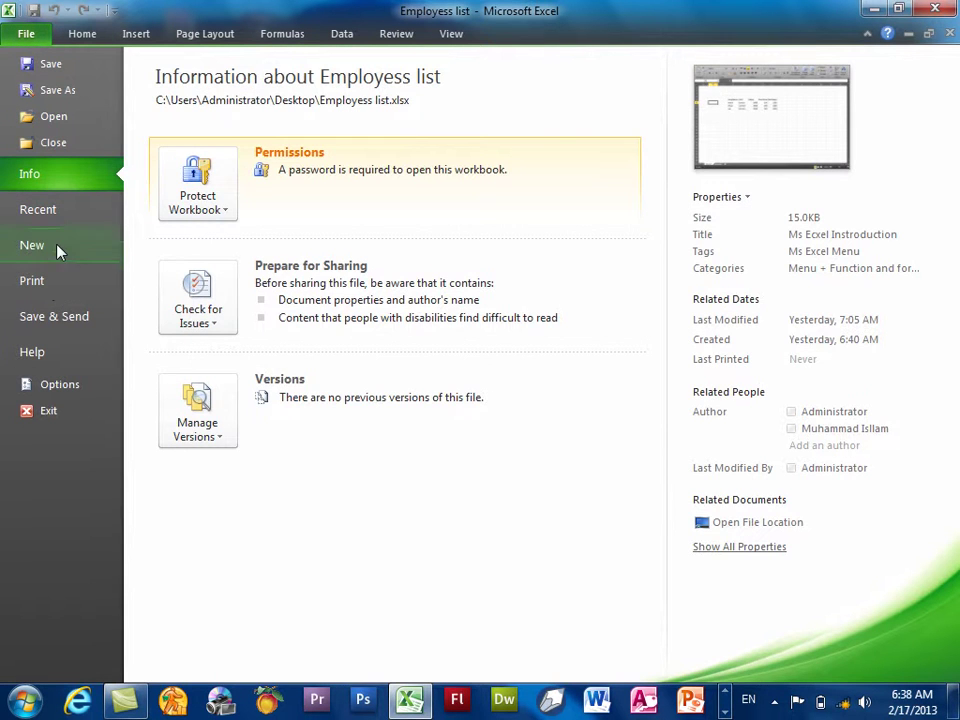
{"action": "left_click", "coordinate": [57, 247]}
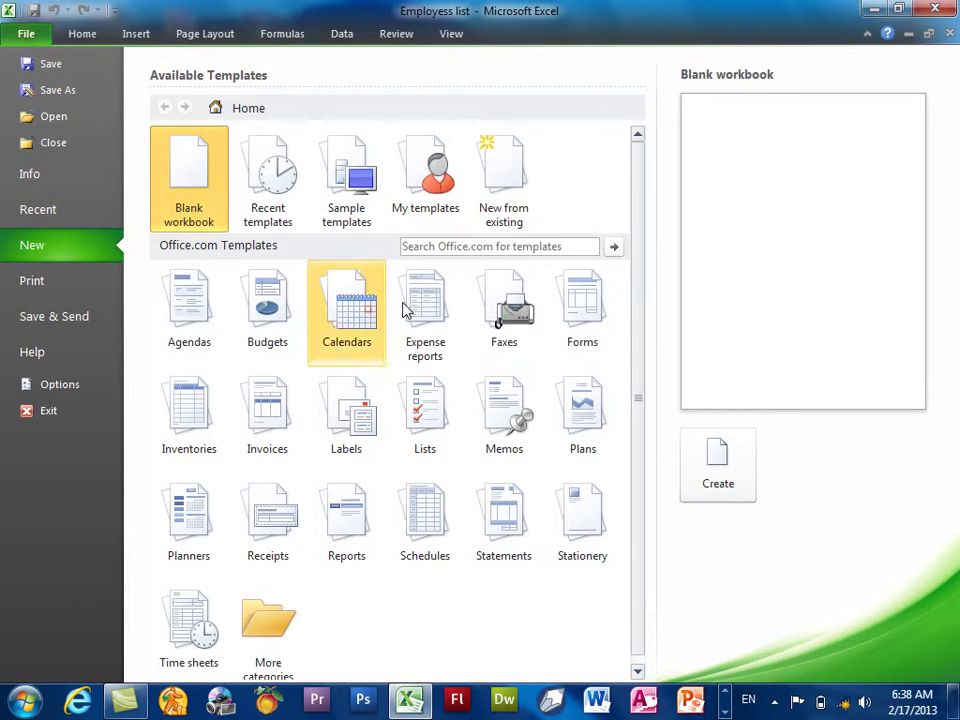
{"action": "left_click", "coordinate": [721, 458]}
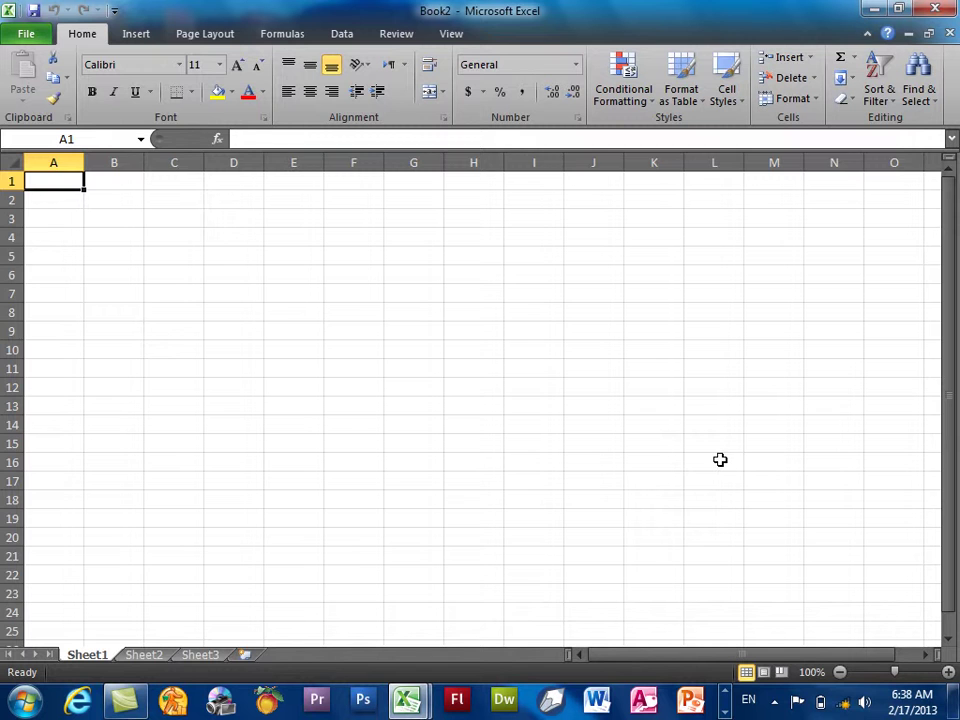
Step: Close Book2, maximize the Employess list window, and select cell L5
{"action": "left_click", "coordinate": [929, 33]}
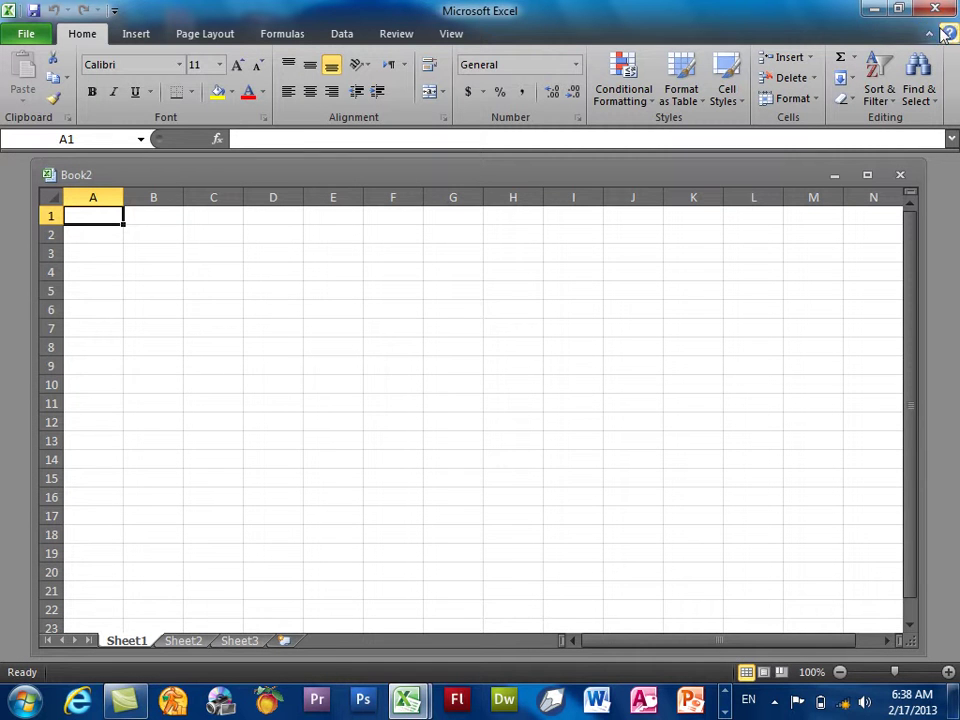
{"action": "left_click", "coordinate": [899, 175]}
{"action": "left_click", "coordinate": [880, 201]}
{"action": "left_click", "coordinate": [867, 178]}
{"action": "left_click", "coordinate": [720, 256]}
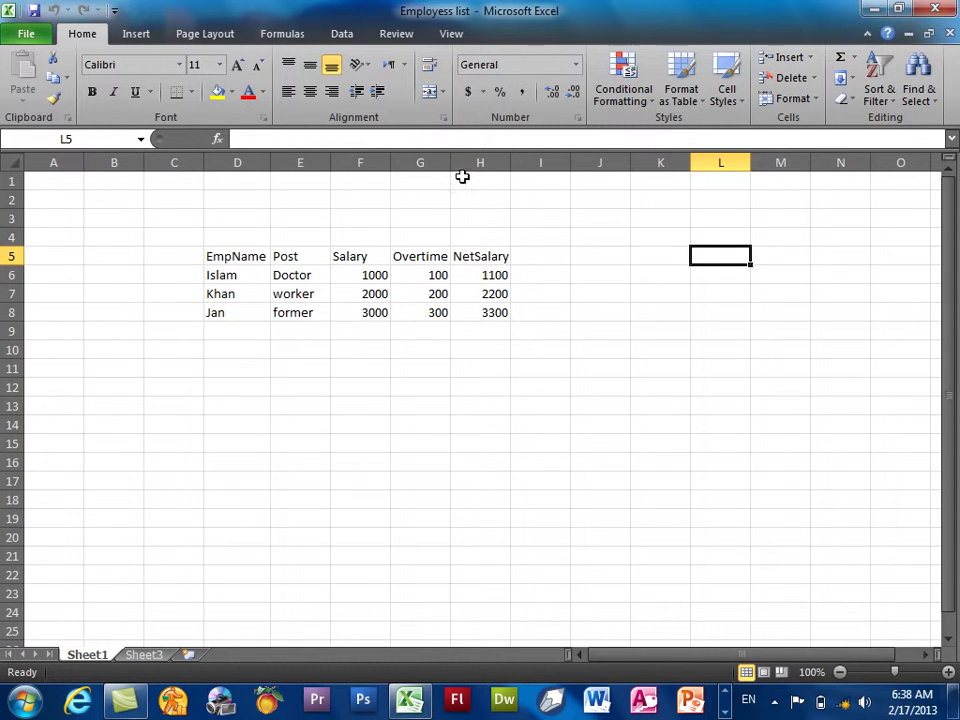
{"action": "left_click", "coordinate": [24, 33]}
Step: Show Available Templates, including Blank workbook, Sample templates and Office.com categories
{"action": "left_click", "coordinate": [30, 244]}
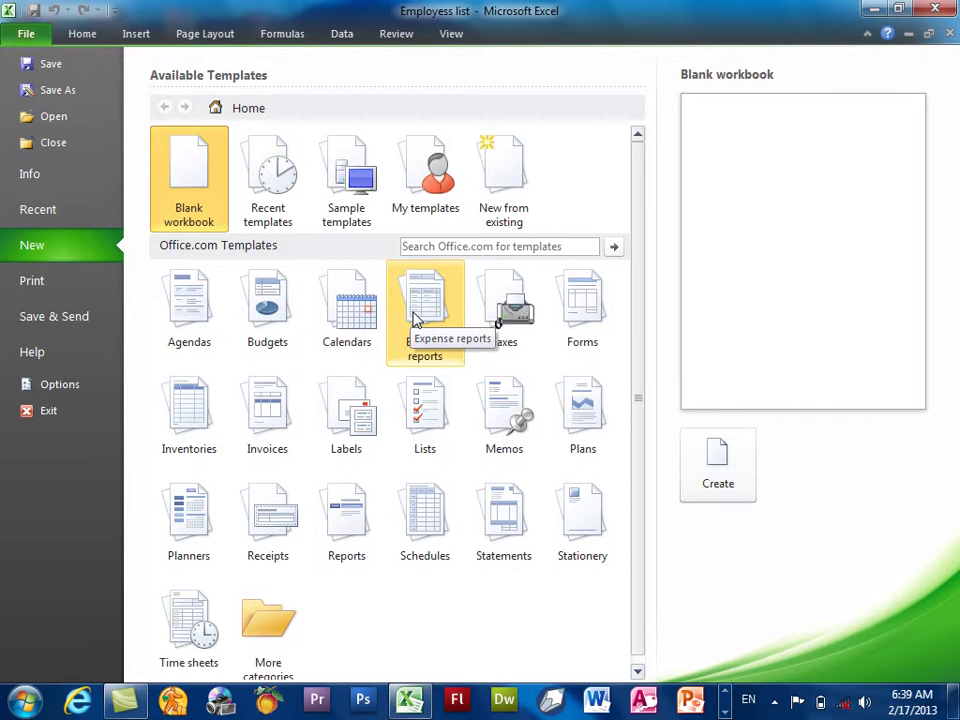
Step: Browse Sample templates, go back once, reopen them and select Expense Report
{"action": "left_click", "coordinate": [378, 186]}
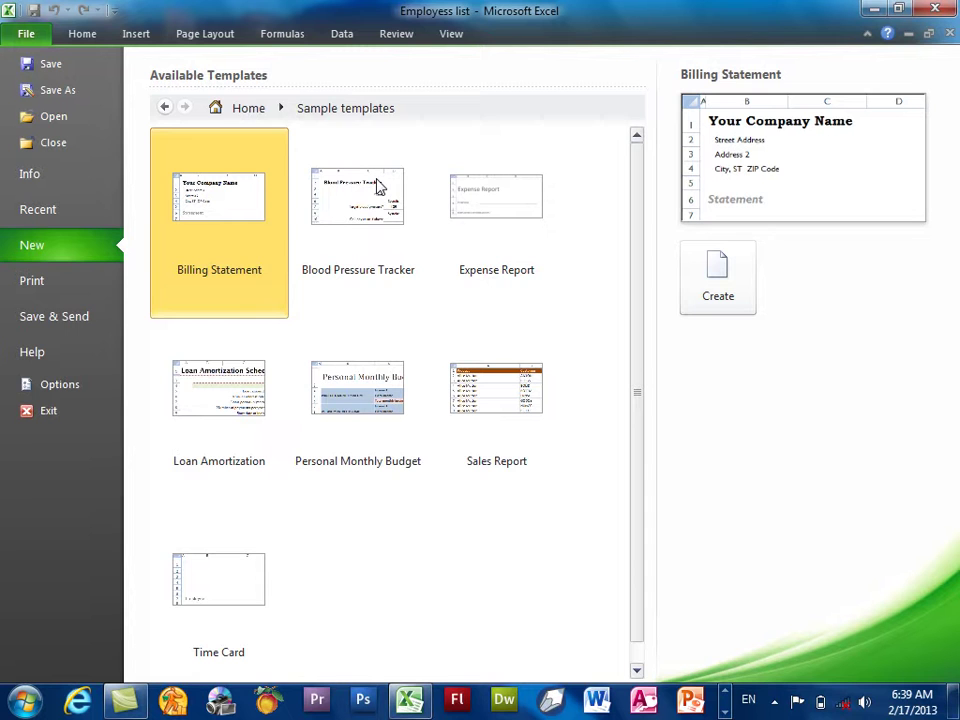
{"action": "left_click", "coordinate": [165, 107]}
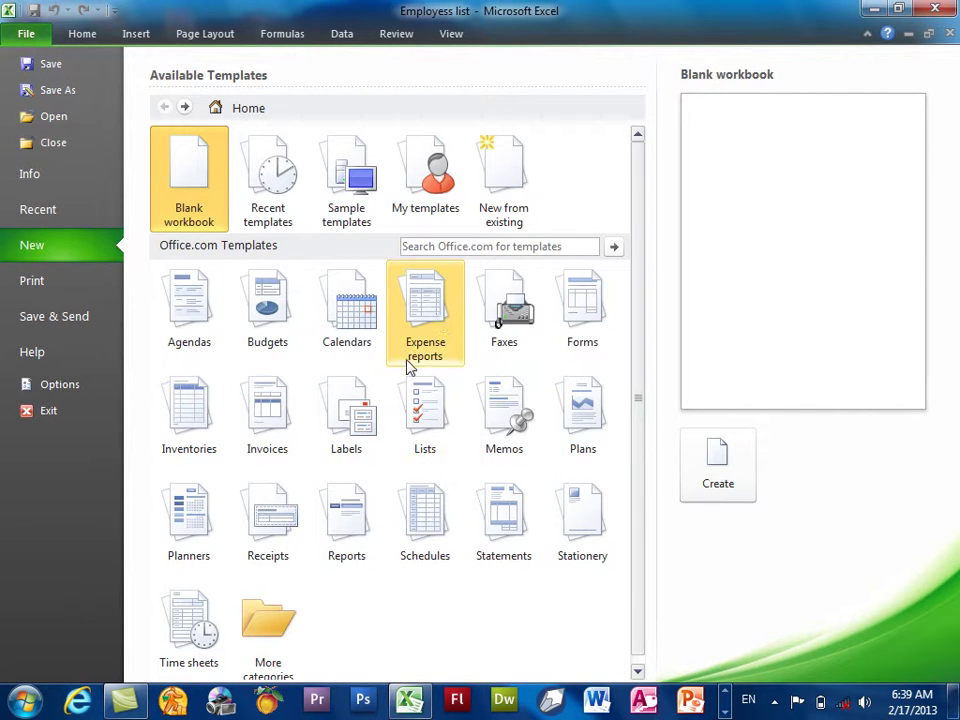
{"action": "left_click", "coordinate": [348, 172]}
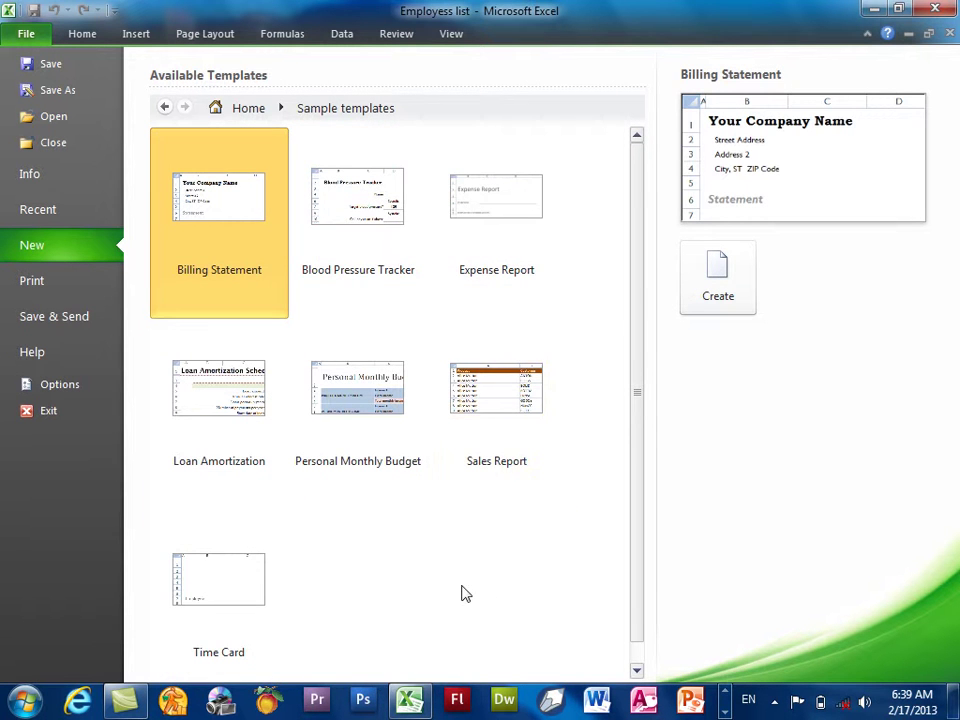
{"action": "left_click", "coordinate": [510, 247]}
Step: Create Expense Report1 from the template, zoom to 70%, and inspect cells B2, C4, C8, C9
{"action": "left_click", "coordinate": [697, 282]}
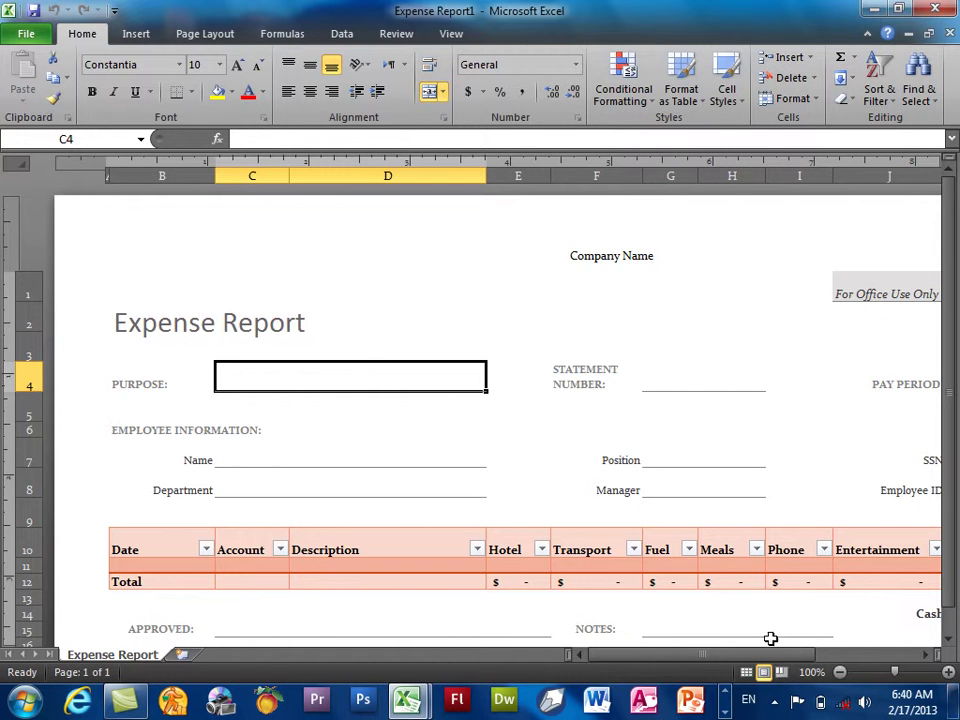
{"action": "left_click", "coordinate": [841, 674]}
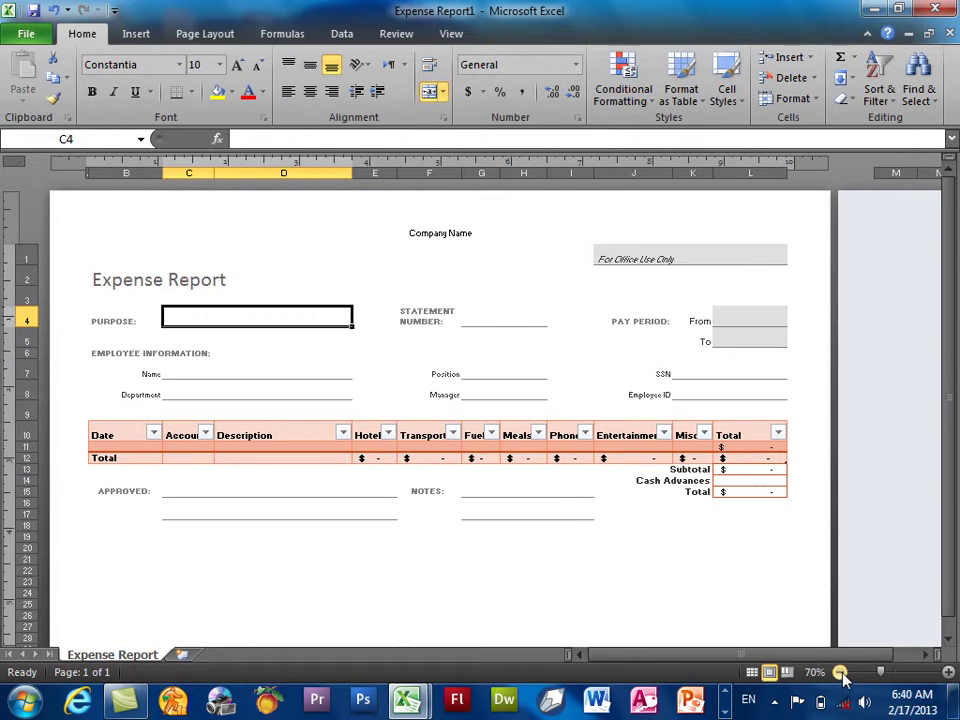
{"action": "left_click", "coordinate": [180, 282]}
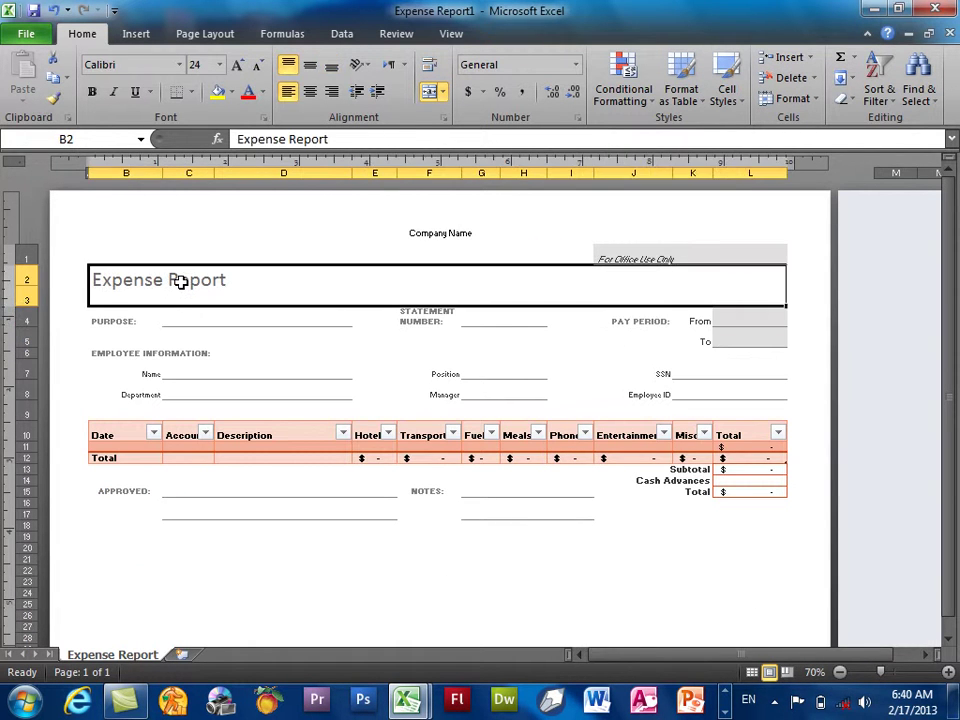
{"action": "left_click", "coordinate": [199, 322]}
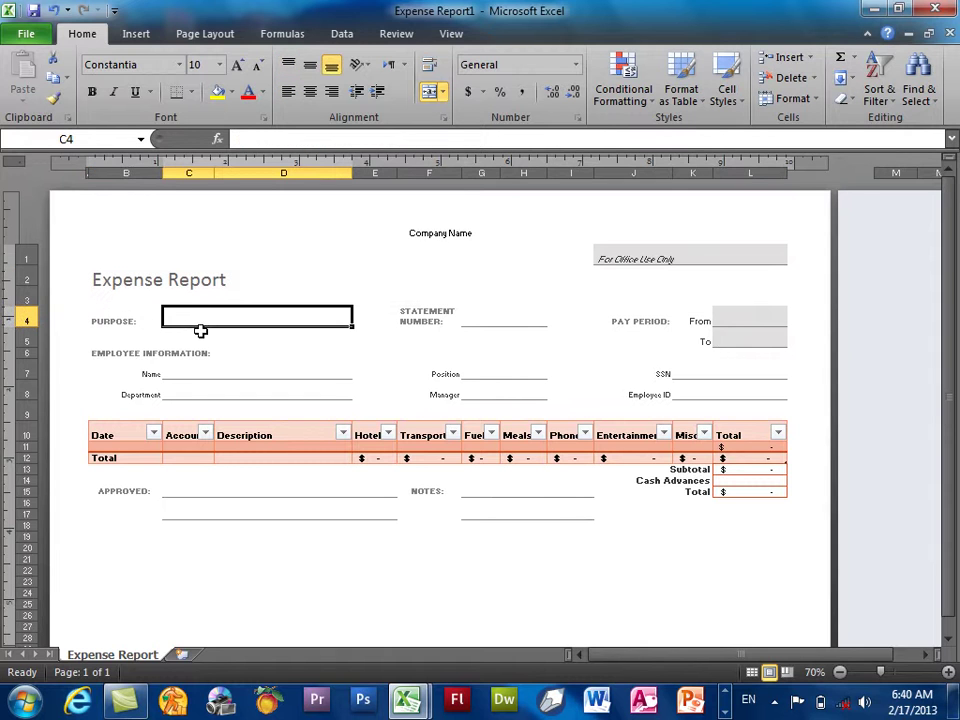
{"action": "left_click", "coordinate": [207, 394]}
{"action": "left_click", "coordinate": [211, 408]}
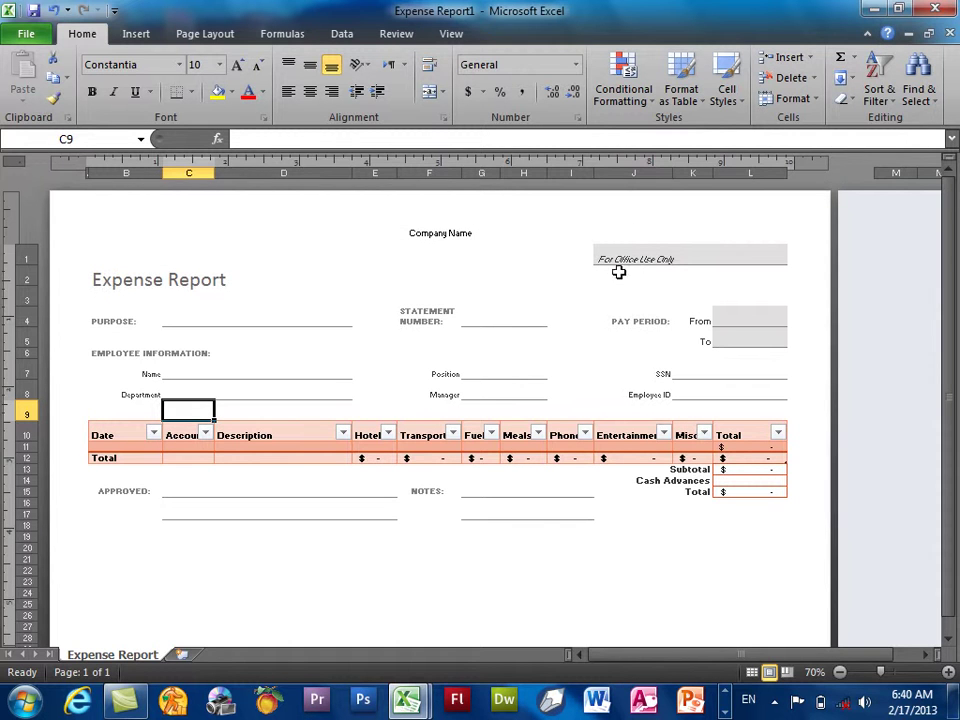
Step: Check the title cell, the page header, cell D1, and the Name and Department entries
{"action": "left_click", "coordinate": [270, 278]}
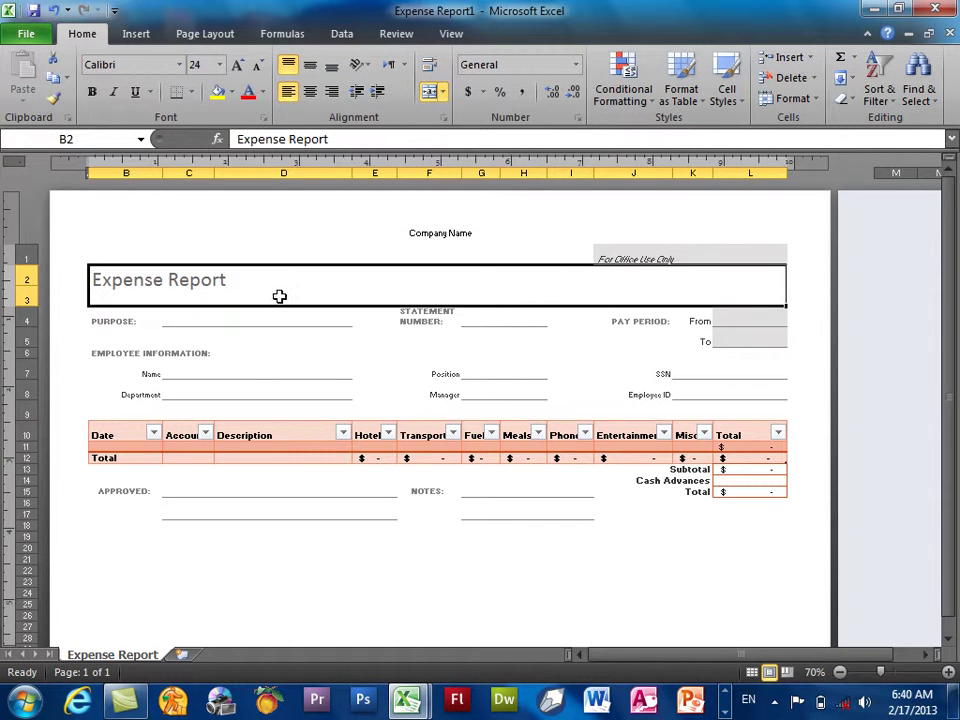
{"action": "left_click", "coordinate": [265, 238]}
{"action": "left_click", "coordinate": [283, 268]}
{"action": "left_click", "coordinate": [287, 252]}
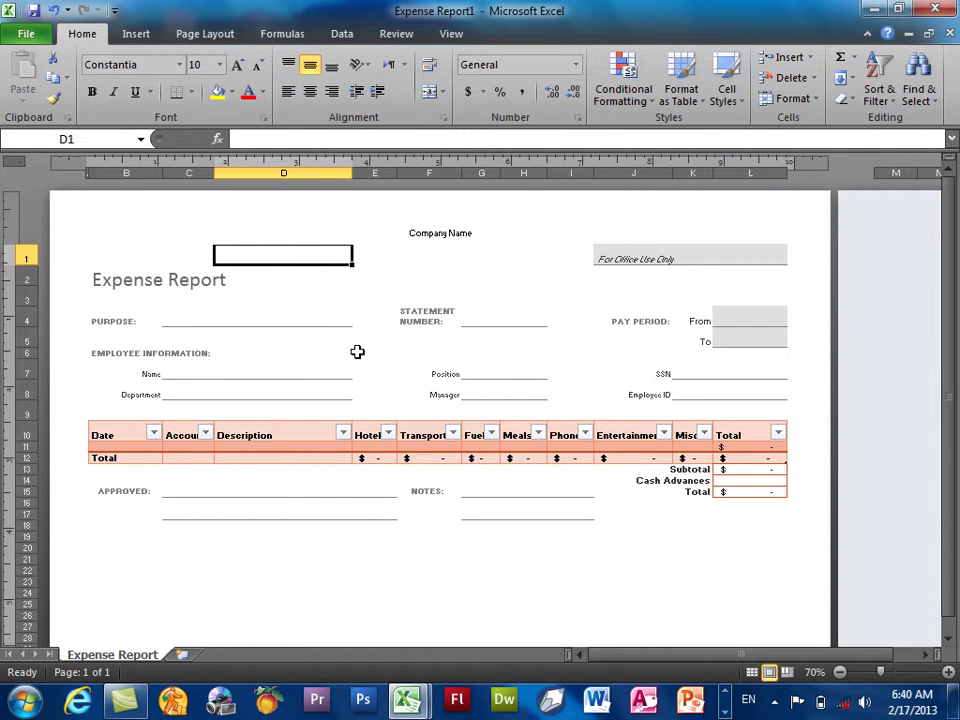
{"action": "left_click", "coordinate": [279, 367]}
{"action": "left_click", "coordinate": [272, 396]}
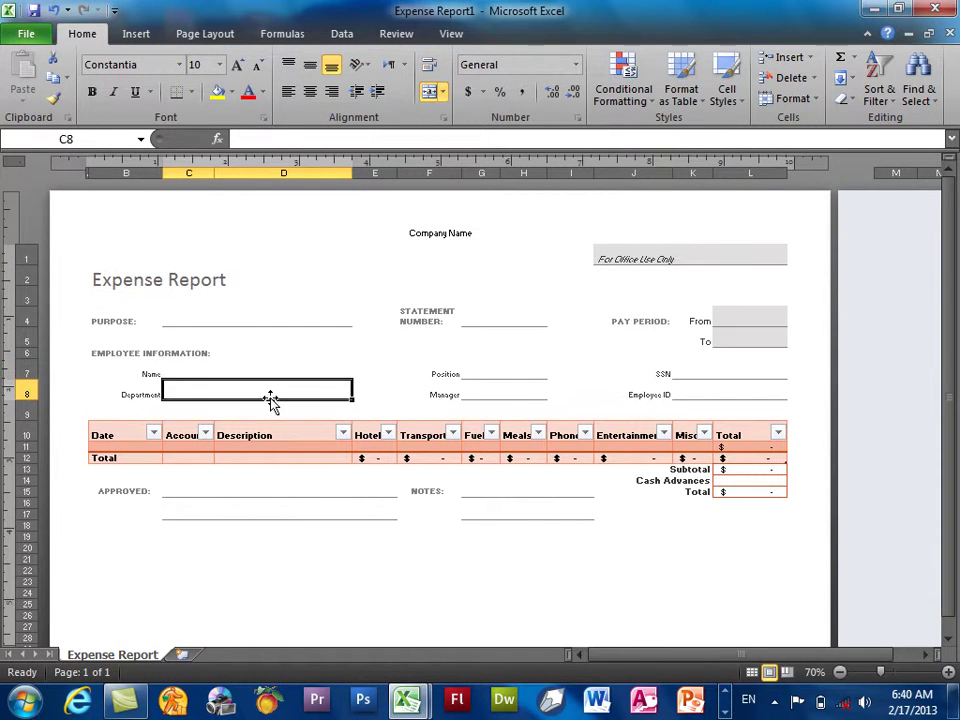
Step: Browse the Sample templates under File > New, then return to the Expense Report1 worksheet
{"action": "left_click", "coordinate": [46, 35]}
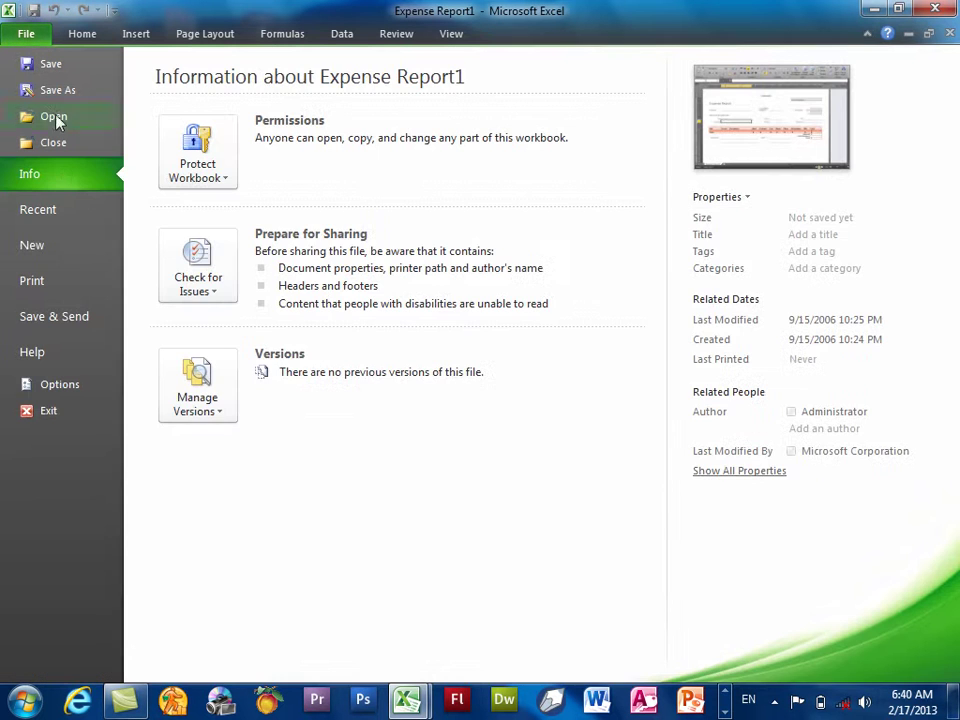
{"action": "left_click", "coordinate": [58, 245]}
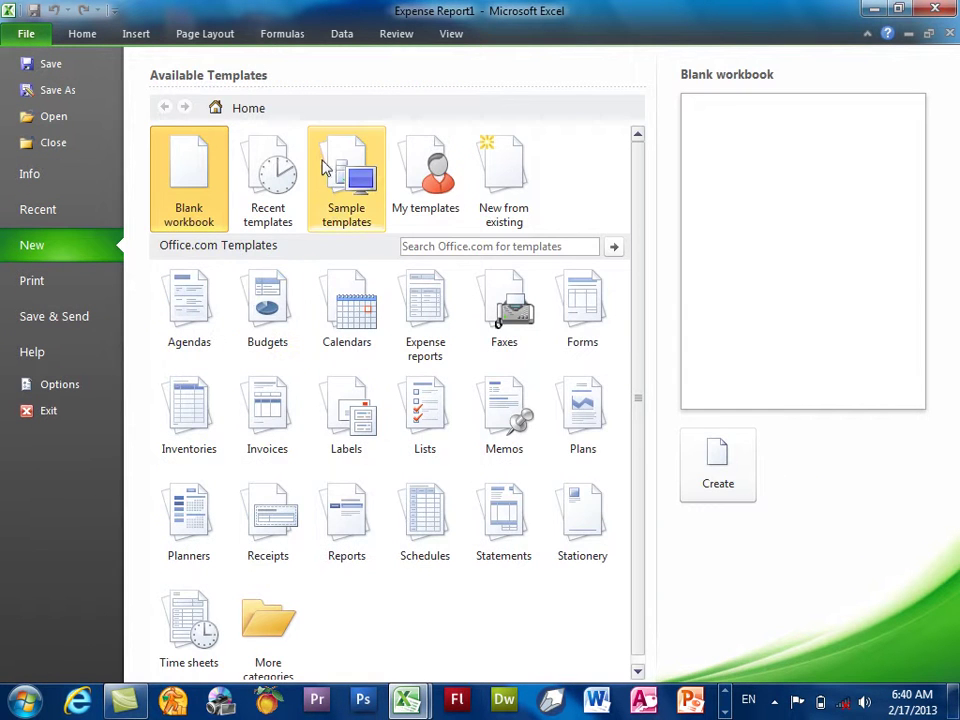
{"action": "left_click", "coordinate": [332, 162]}
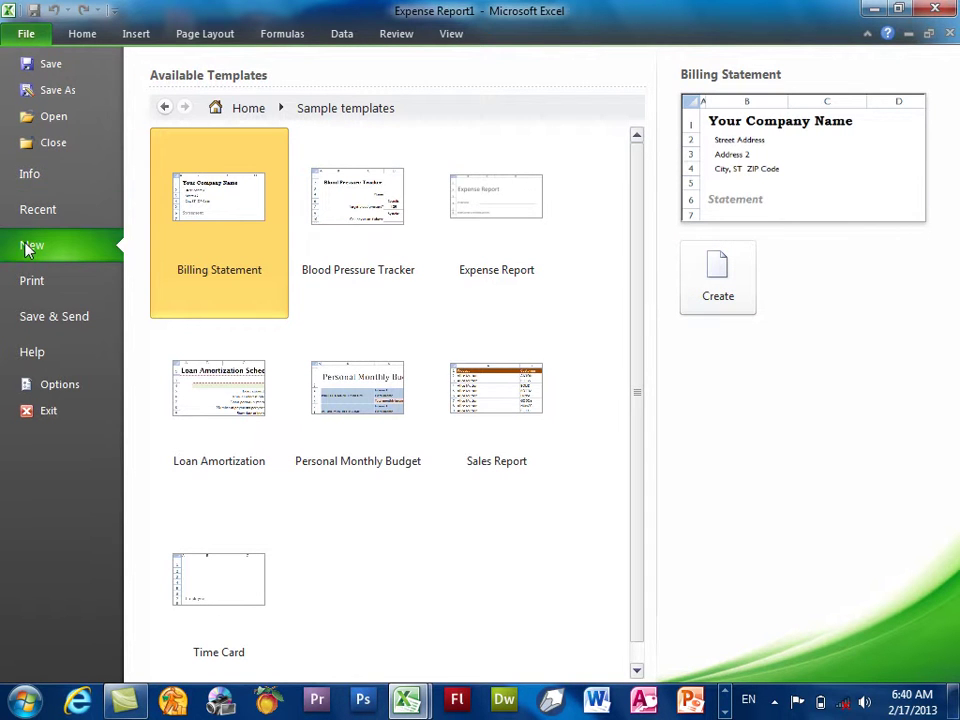
{"action": "left_click", "coordinate": [30, 42]}
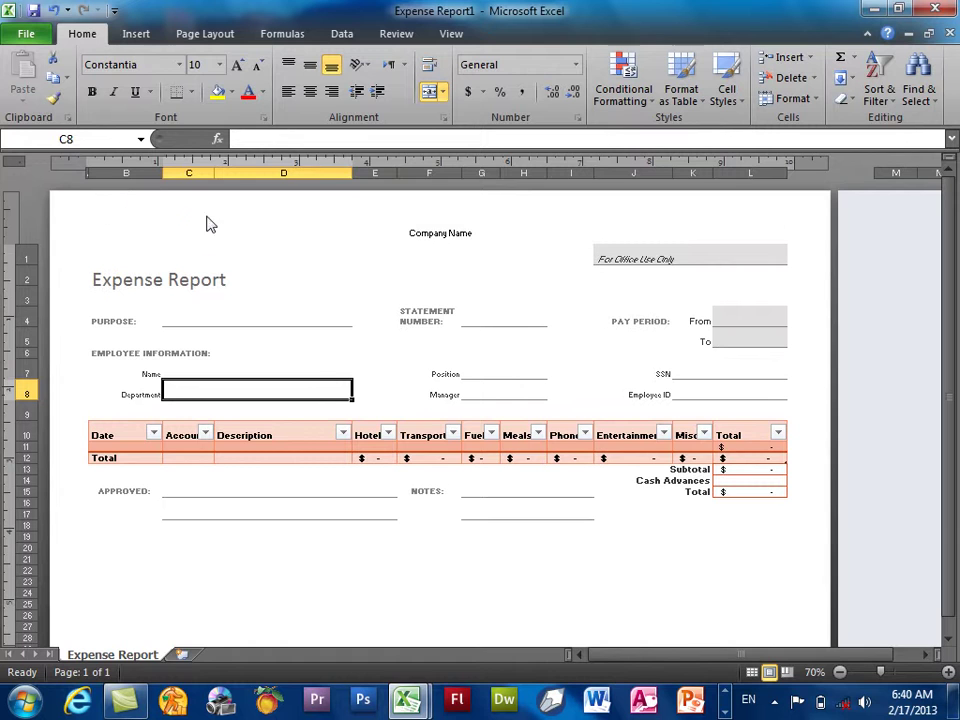
{"action": "left_click", "coordinate": [30, 42]}
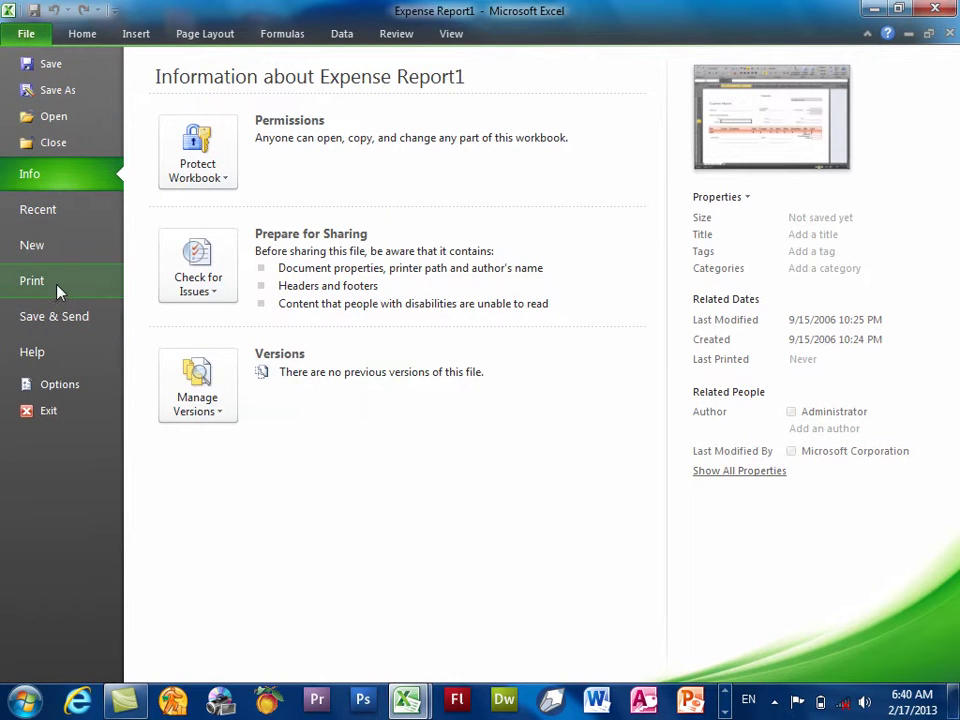
{"action": "left_click", "coordinate": [26, 32]}
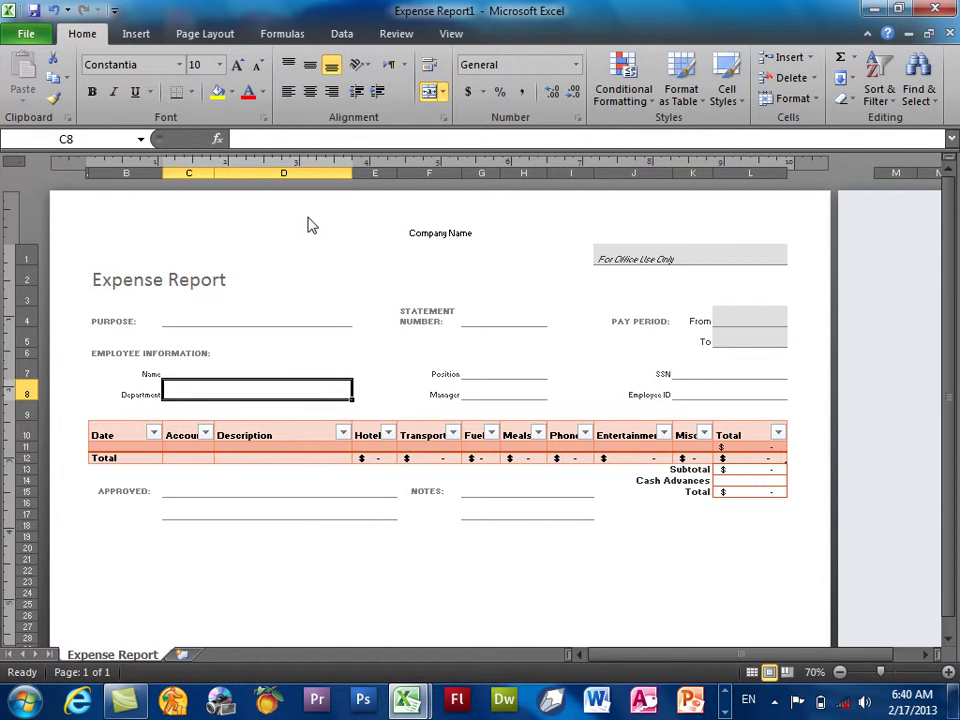
Step: Close the blank book, discard Expense Report1's changes, close Employees list, and start Book6
{"action": "key", "text": "ctrl+n"}
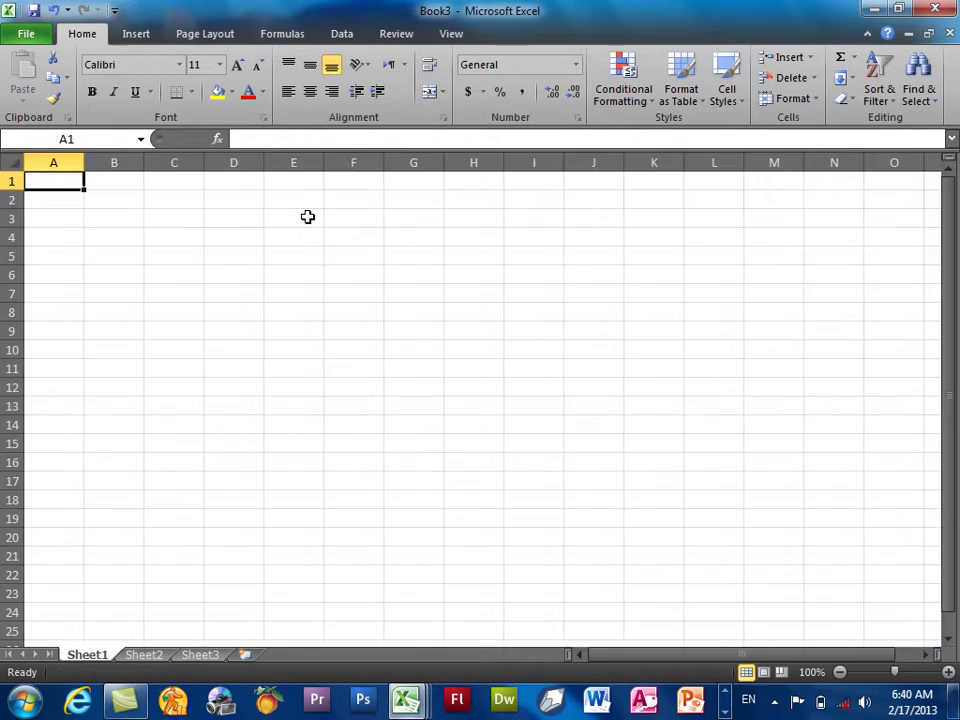
{"action": "key", "text": "ctrl+w"}
{"action": "key", "text": "ctrl+w"}
{"action": "key", "text": "ctrl+w"}
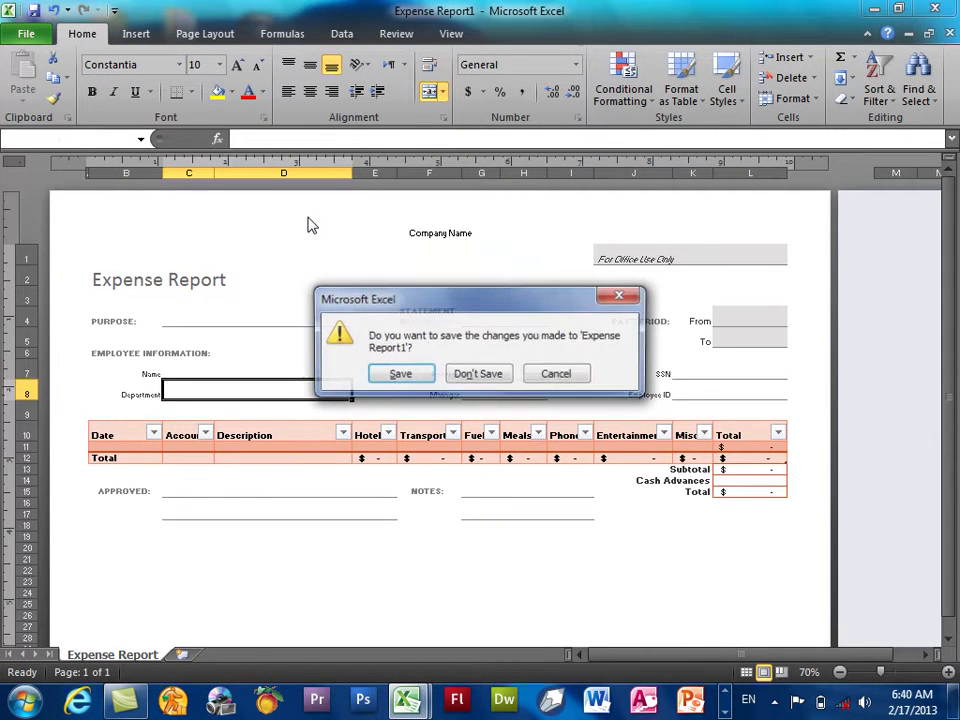
{"action": "key", "text": "Tab"}
{"action": "key", "text": "Return"}
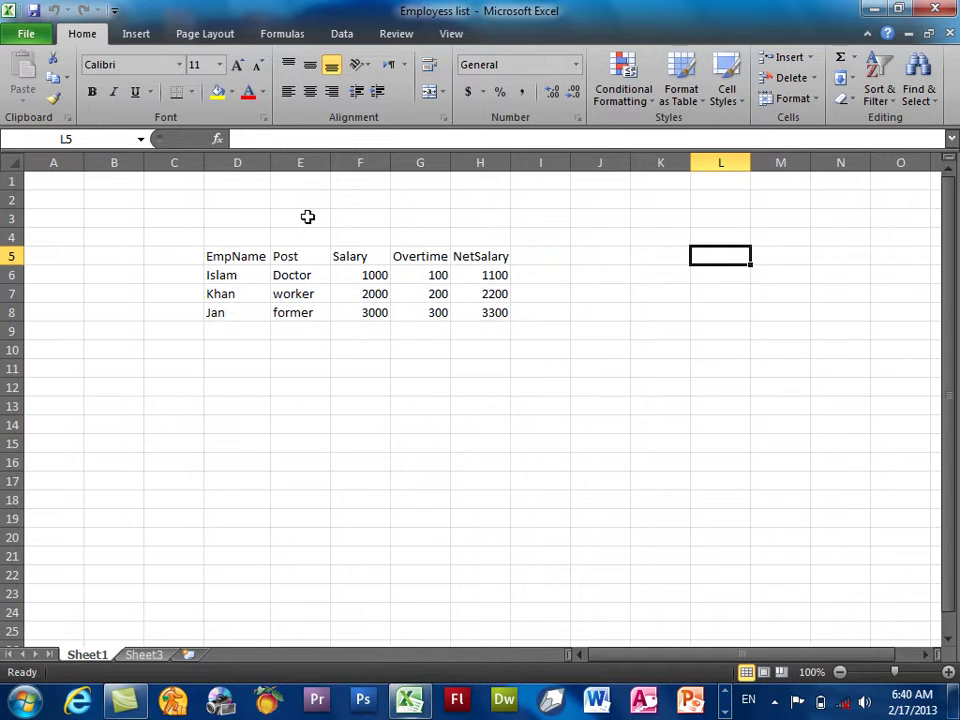
{"action": "key", "text": "ctrl+w"}
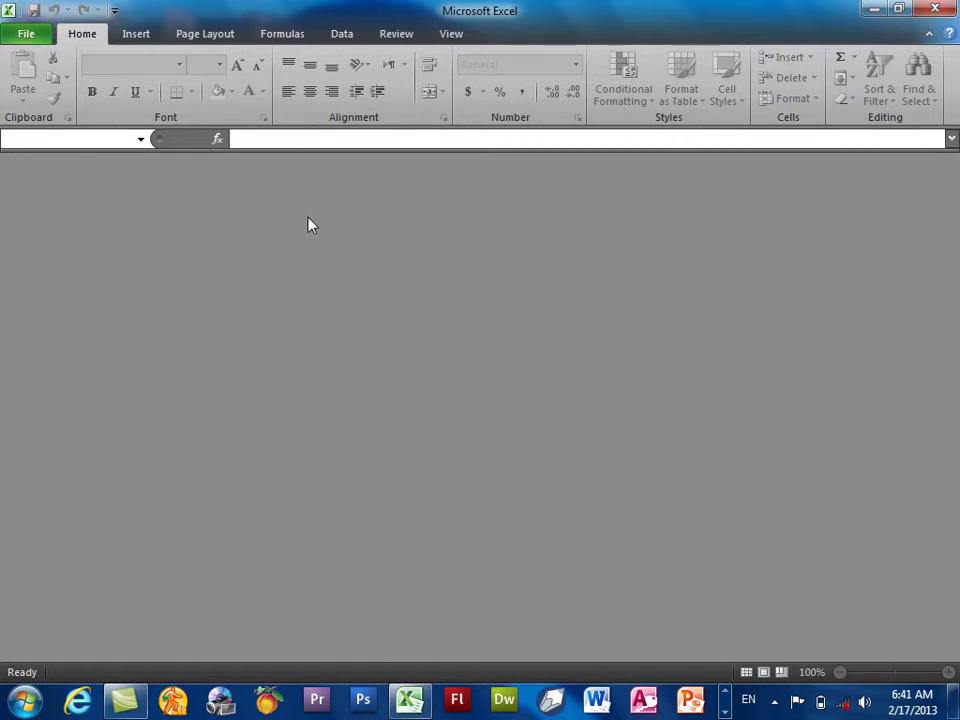
{"action": "key", "text": "ctrl+n"}
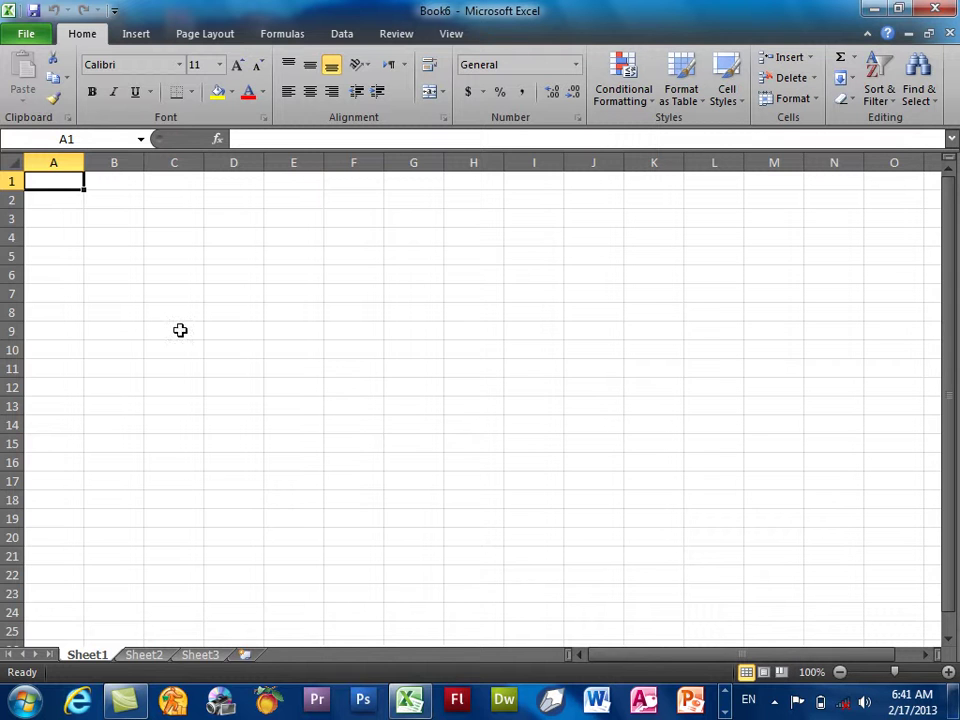
Step: Fill every cell of D2:L1212 with 'sad' in one entry, then select cell H6
{"action": "left_click_drag", "start_coordinate": [230, 200], "coordinate": [716, 714]}
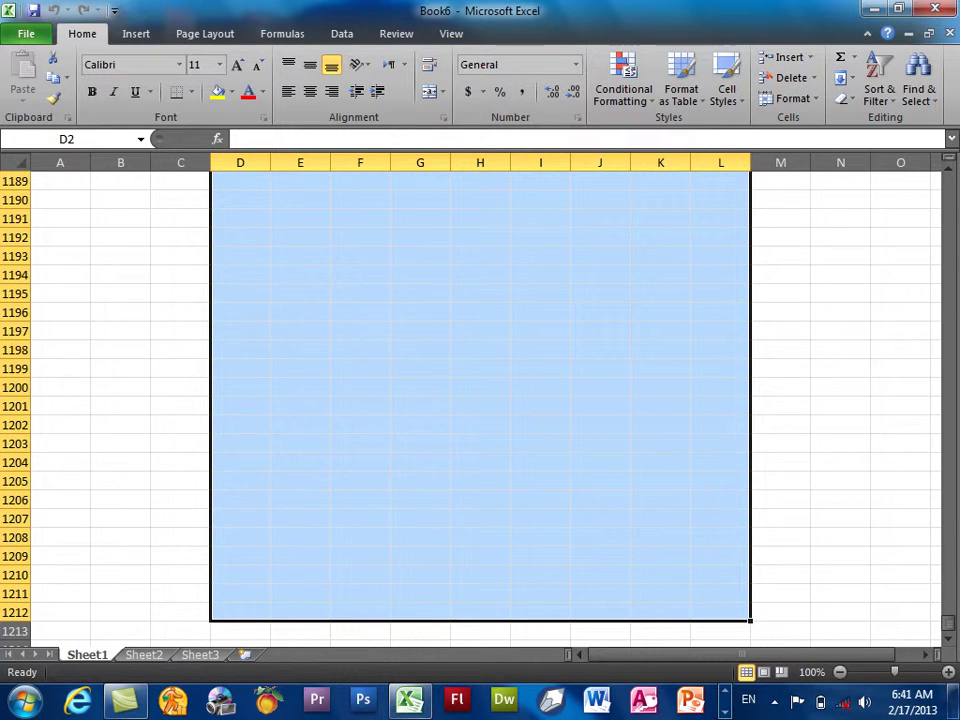
{"action": "type", "text": "sad"}
{"action": "key", "text": "ctrl+Return"}
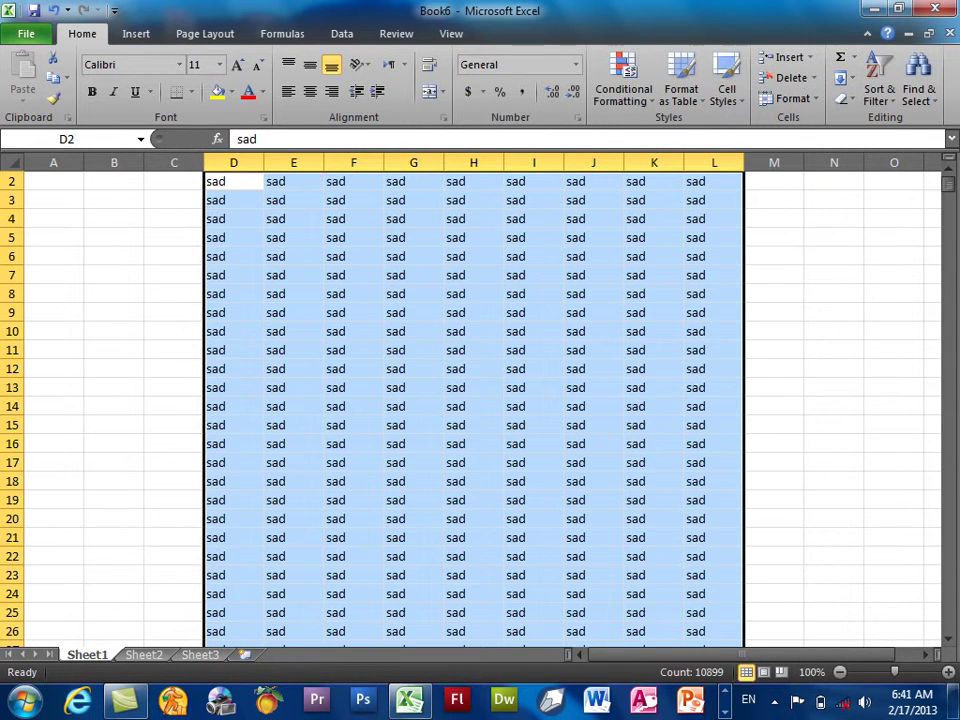
{"action": "left_click", "coordinate": [455, 254]}
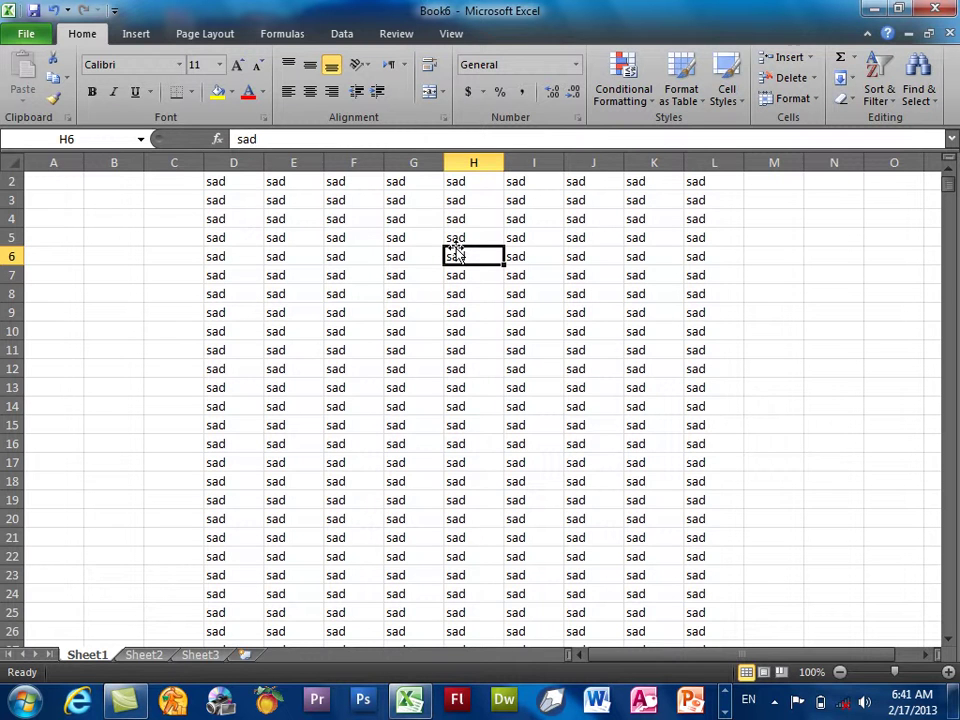
Step: Show Book6's print preview with QuickBooks PDF Converter kept as the printer, selecting the Copies box
{"action": "left_click", "coordinate": [27, 35]}
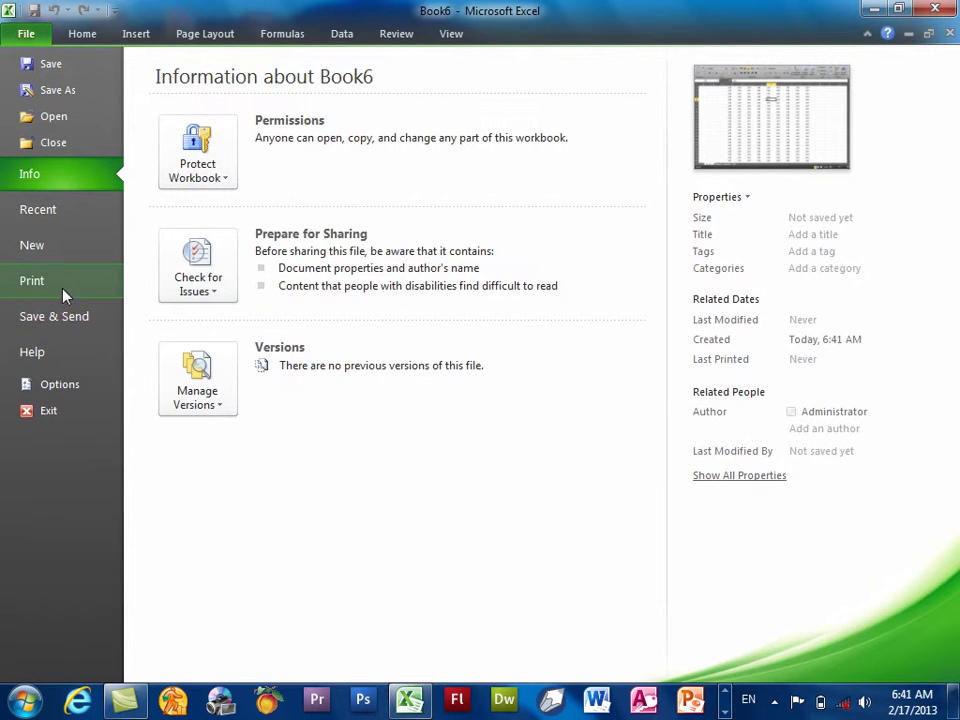
{"action": "left_click", "coordinate": [64, 289]}
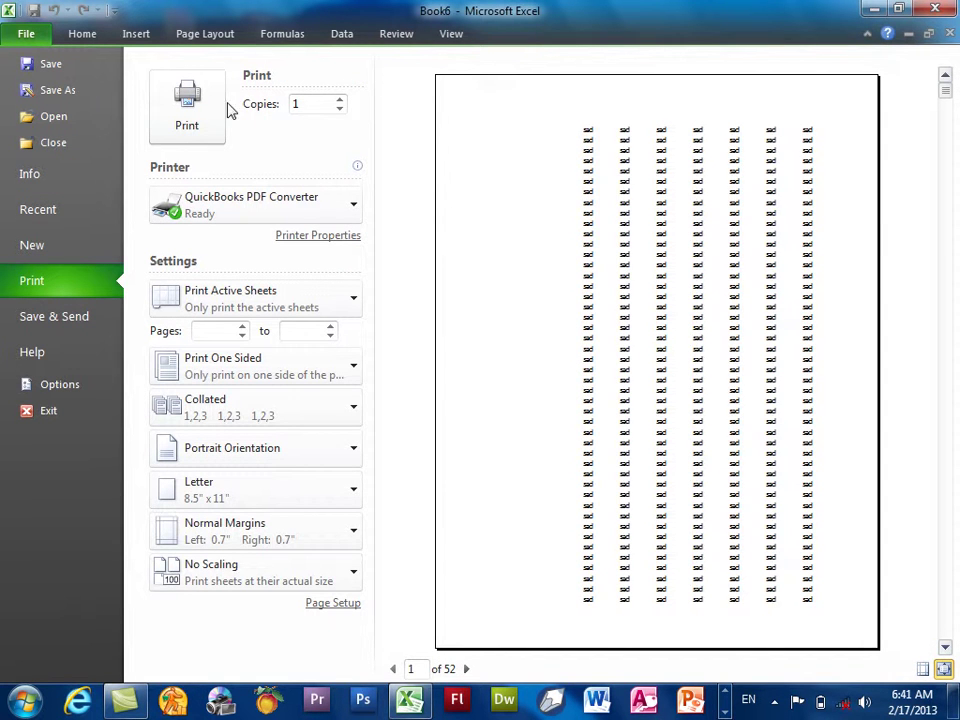
{"action": "left_click", "coordinate": [250, 205]}
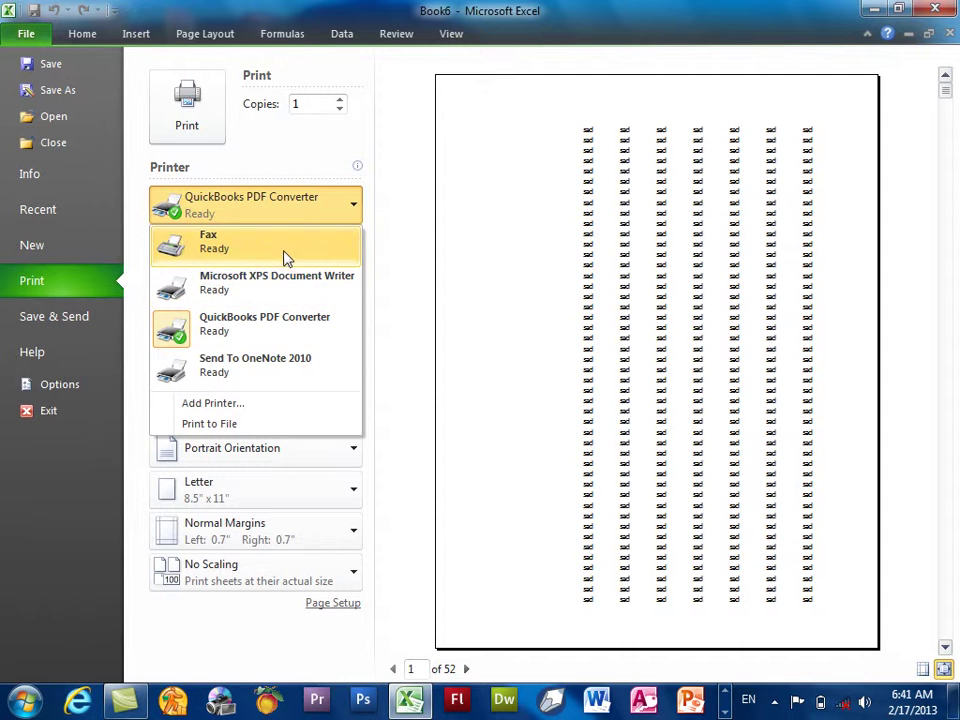
{"action": "left_click", "coordinate": [267, 332]}
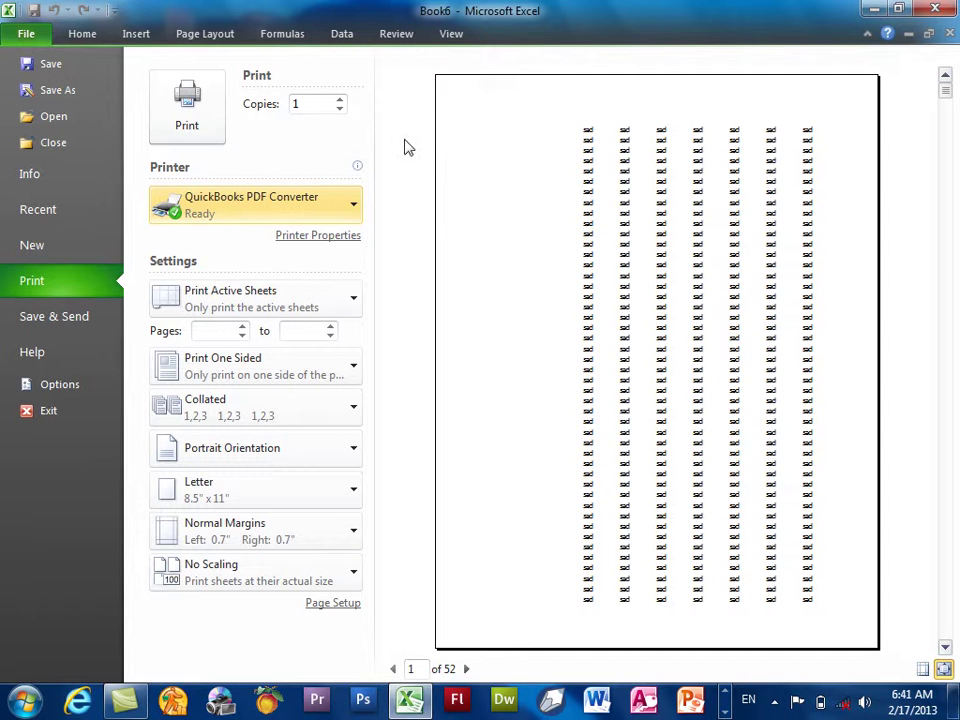
{"action": "double_click", "coordinate": [324, 103]}
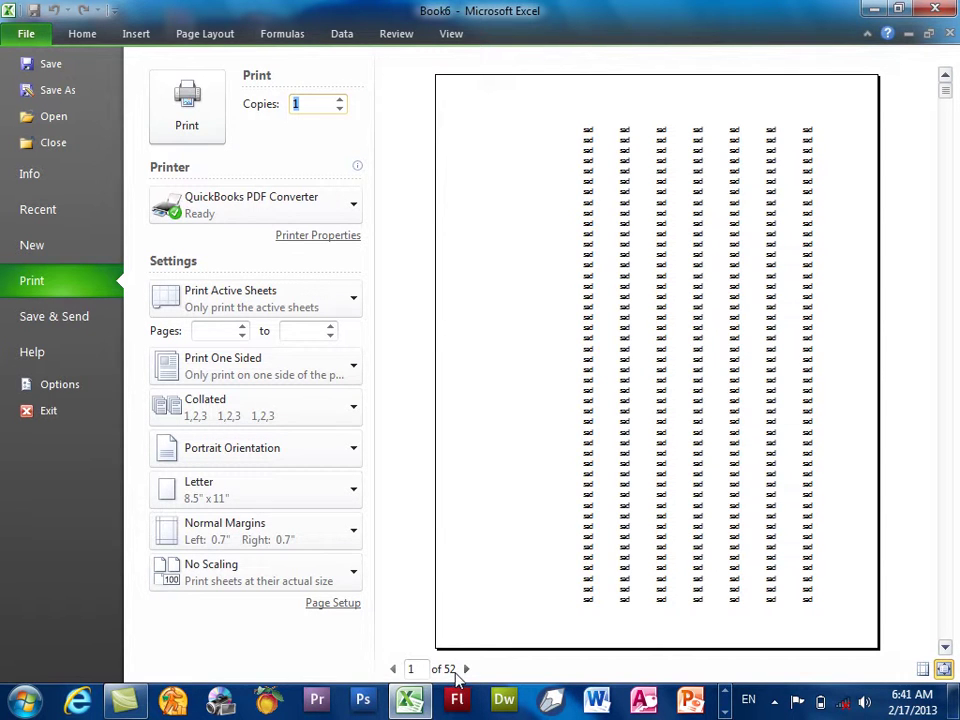
Step: Raise the Copies count to 2 and look at the what-to-print choices
{"action": "left_click", "coordinate": [339, 101]}
{"action": "mouse_move", "coordinate": [350, 177]}
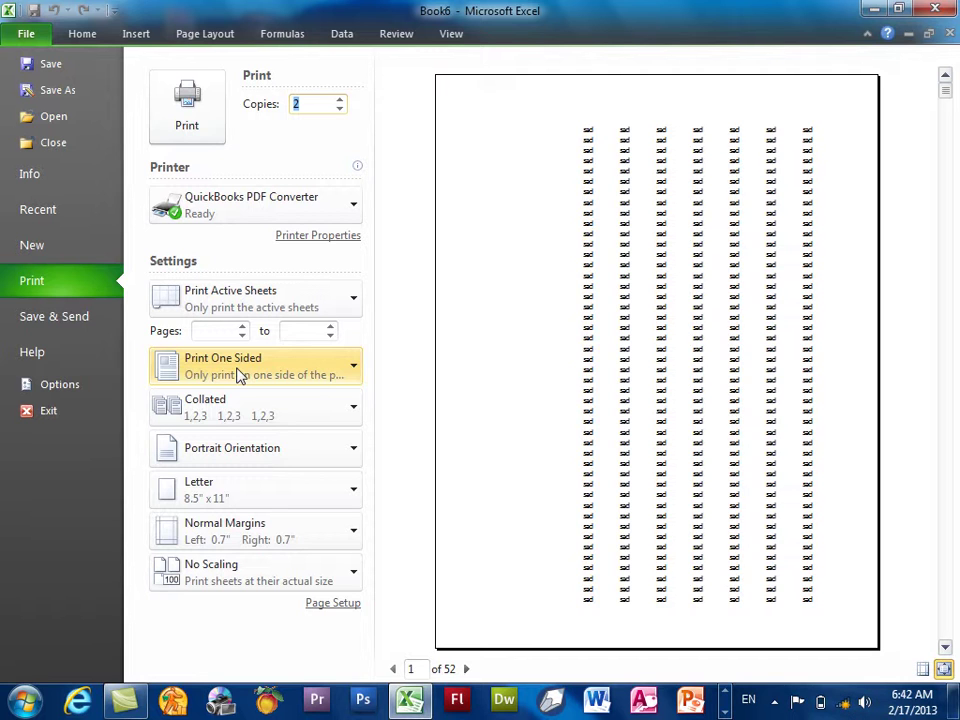
{"action": "left_click", "coordinate": [212, 291]}
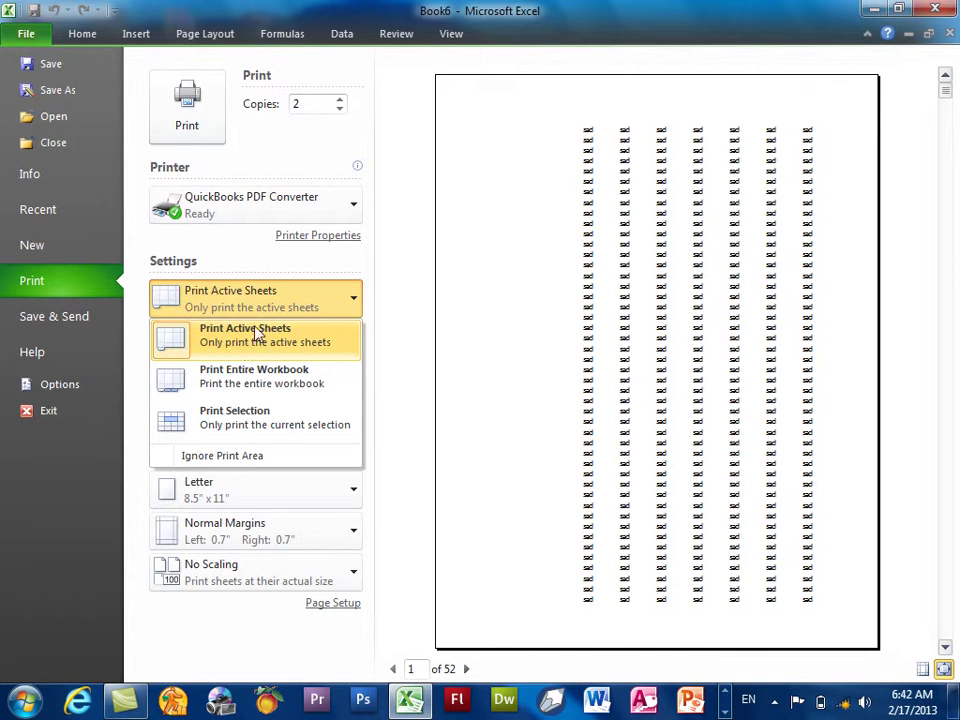
Step: Leave print view, glance at Sheet2 and Sheet3, and return to Sheet1's sad data
{"action": "left_click", "coordinate": [25, 35]}
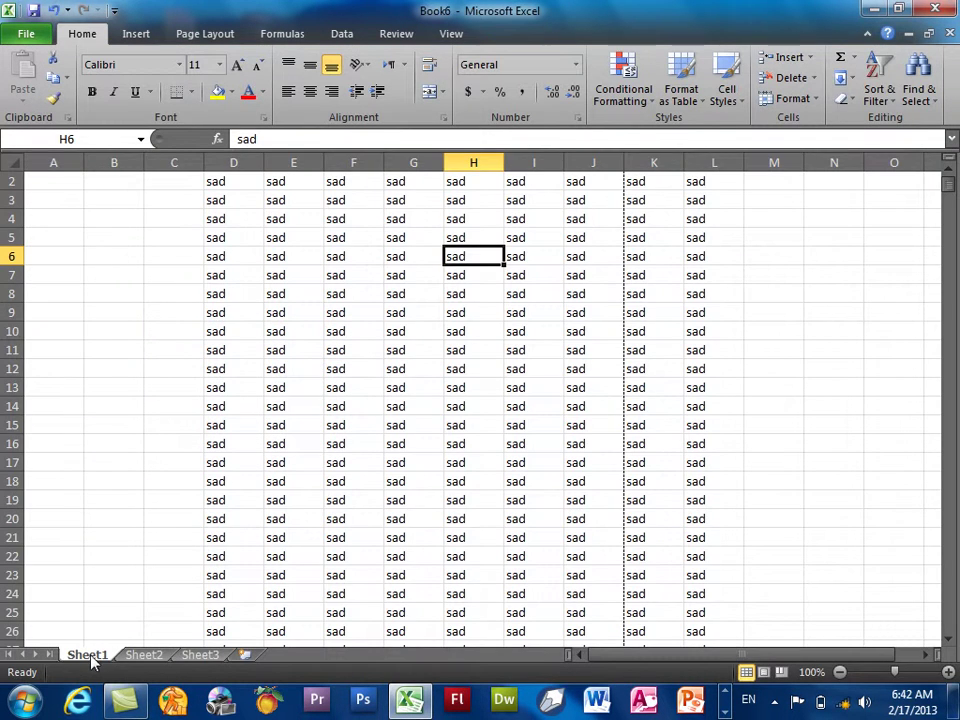
{"action": "left_click", "coordinate": [141, 656]}
{"action": "left_click", "coordinate": [210, 657]}
{"action": "left_click", "coordinate": [106, 657]}
{"action": "left_click_drag", "start_coordinate": [45, 184], "coordinate": [208, 444]}
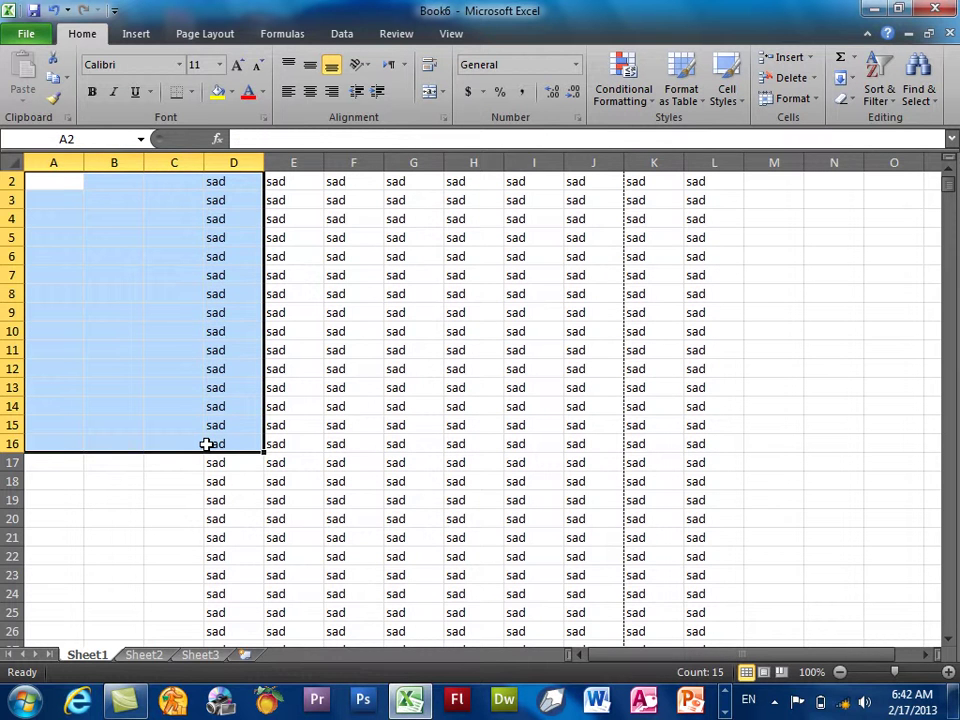
{"action": "double_click", "coordinate": [208, 444]}
{"action": "left_click", "coordinate": [400, 388]}
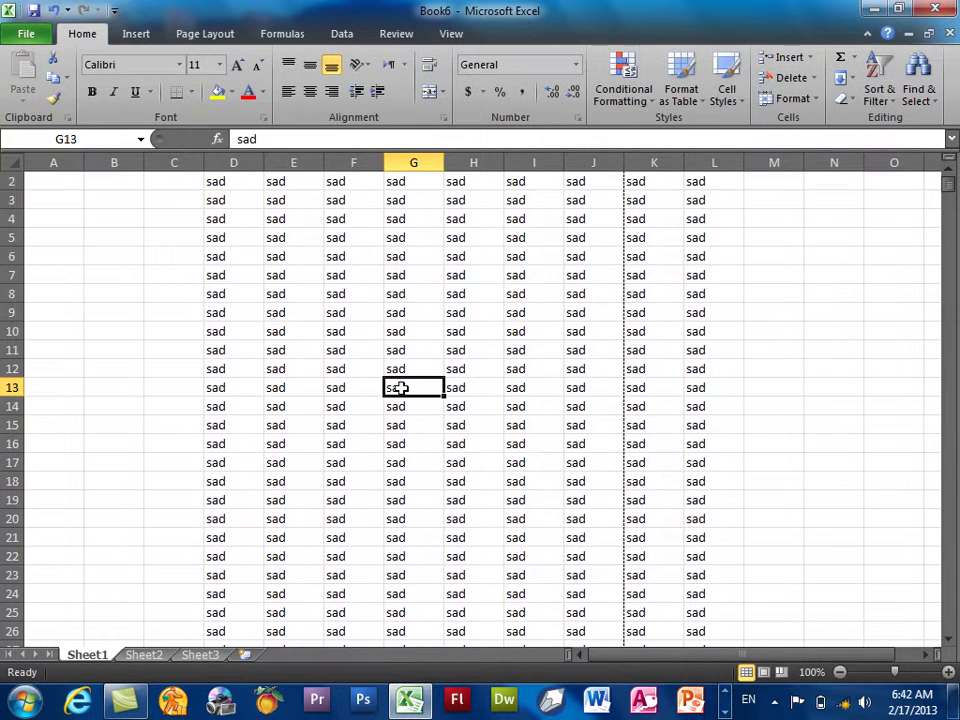
Step: Reopen the print settings after restoring and re-maximizing the Excel window
{"action": "key", "text": "ctrl+p"}
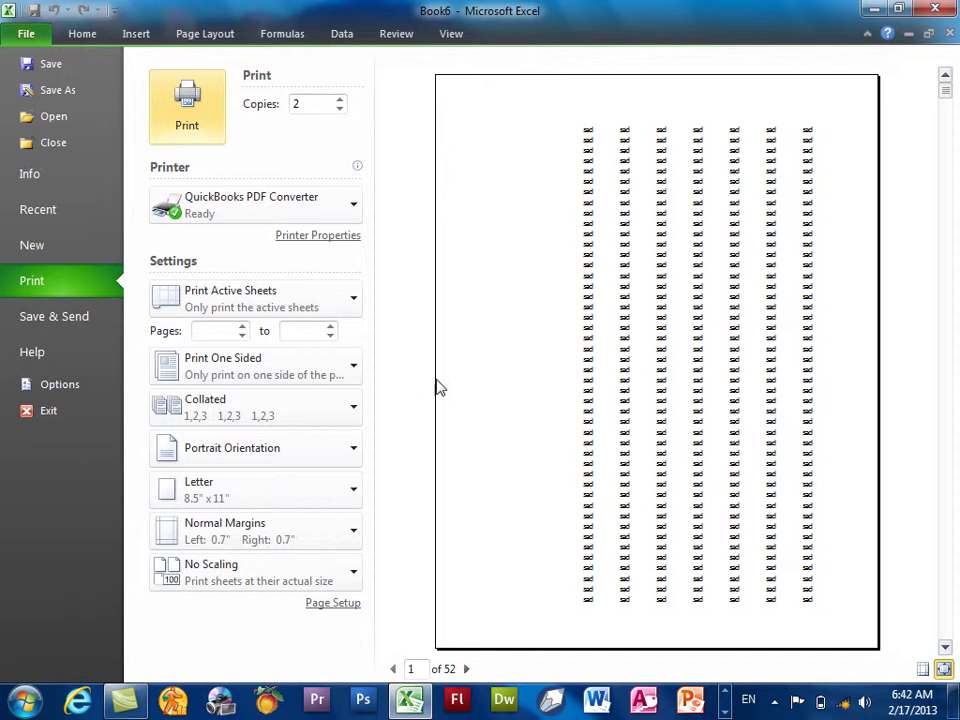
{"action": "left_click", "coordinate": [310, 298]}
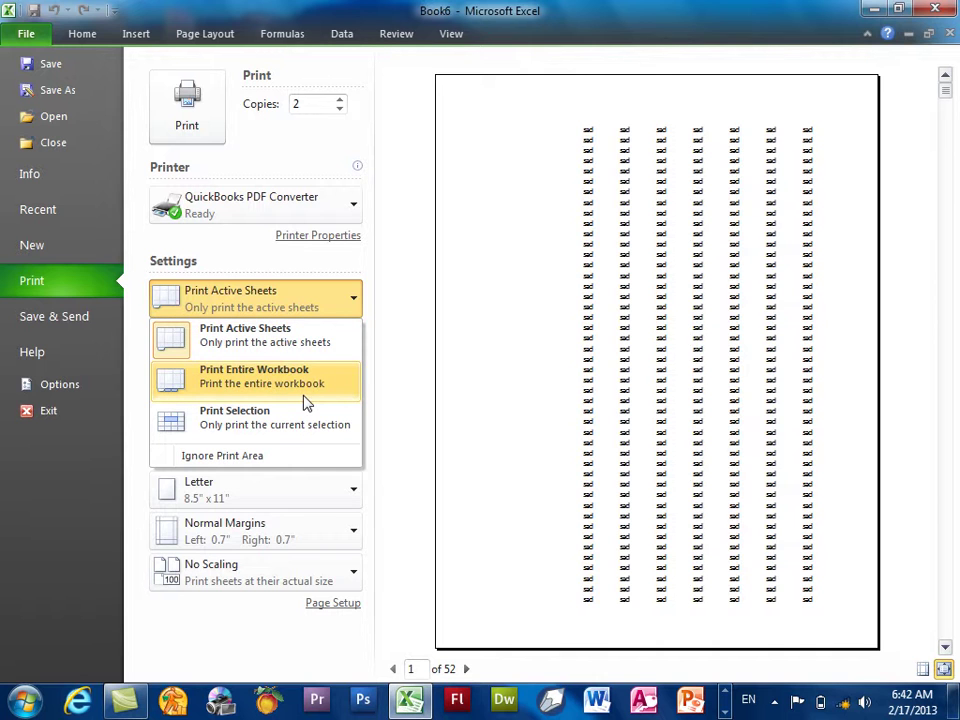
{"action": "left_click", "coordinate": [32, 26]}
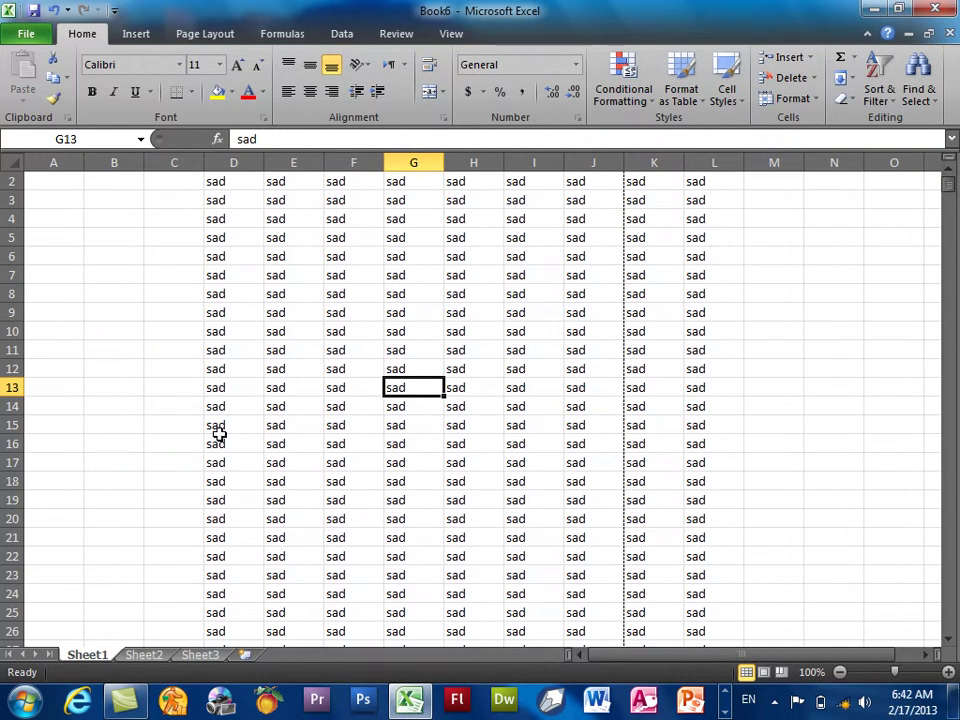
{"action": "left_click_drag", "start_coordinate": [531, 13], "coordinate": [545, 130]}
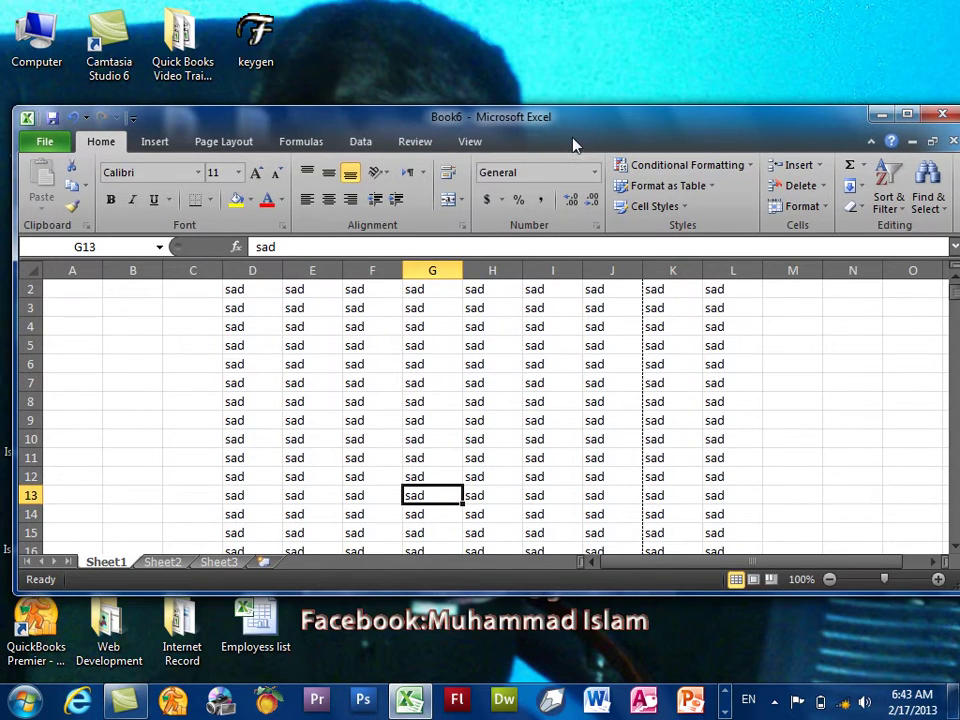
{"action": "double_click", "coordinate": [590, 115]}
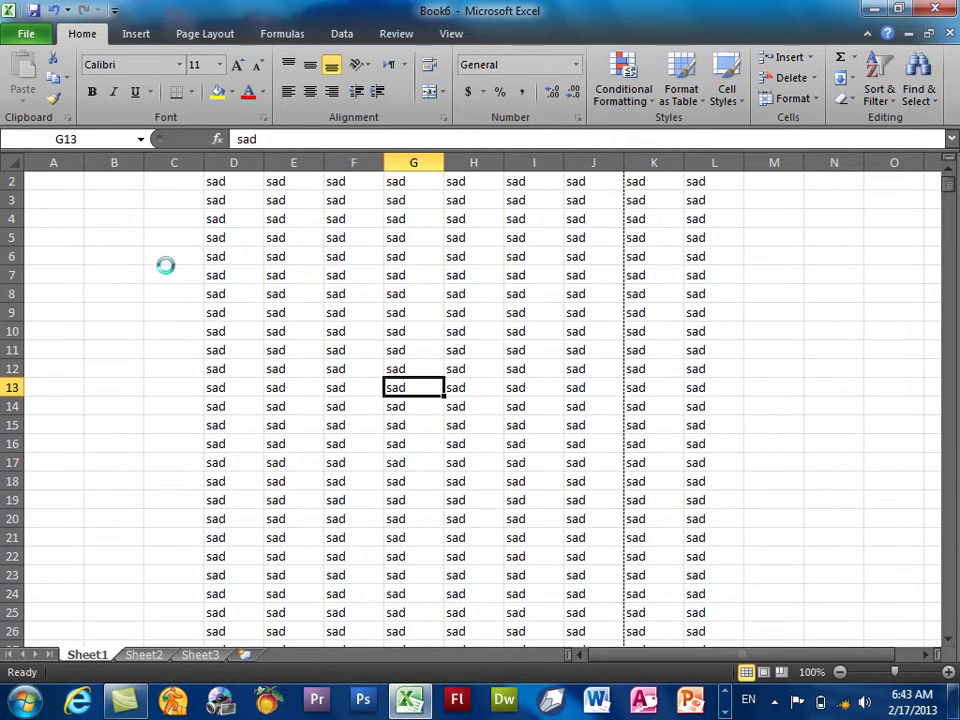
{"action": "key", "text": "ctrl+p"}
{"action": "left_click", "coordinate": [290, 305]}
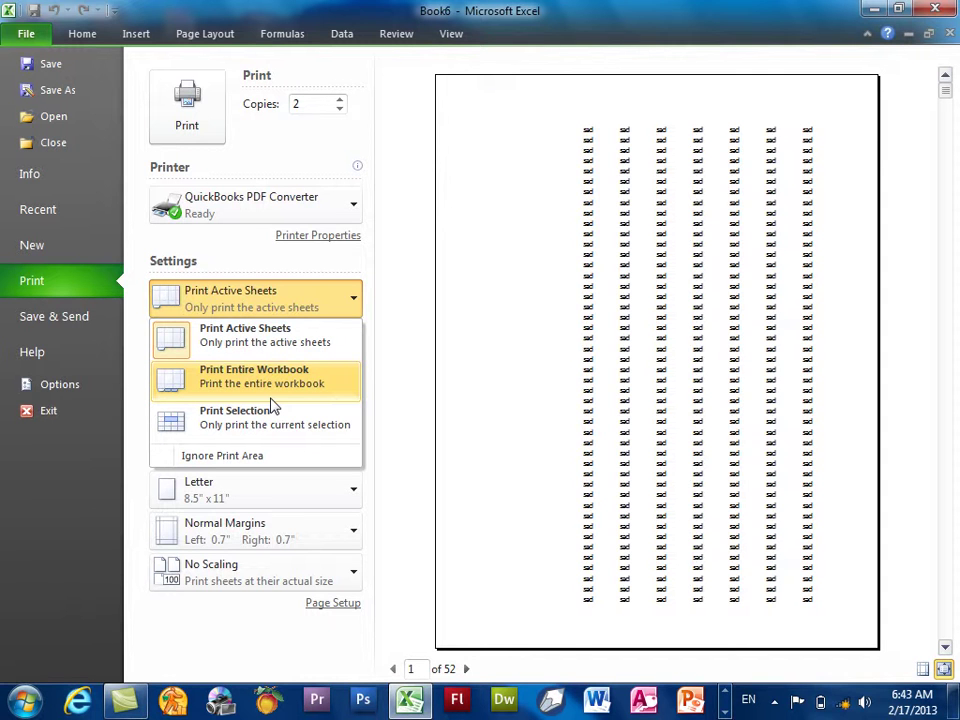
Step: Select D7:L24 and check the print preview's what-to-print options
{"action": "left_click", "coordinate": [18, 38]}
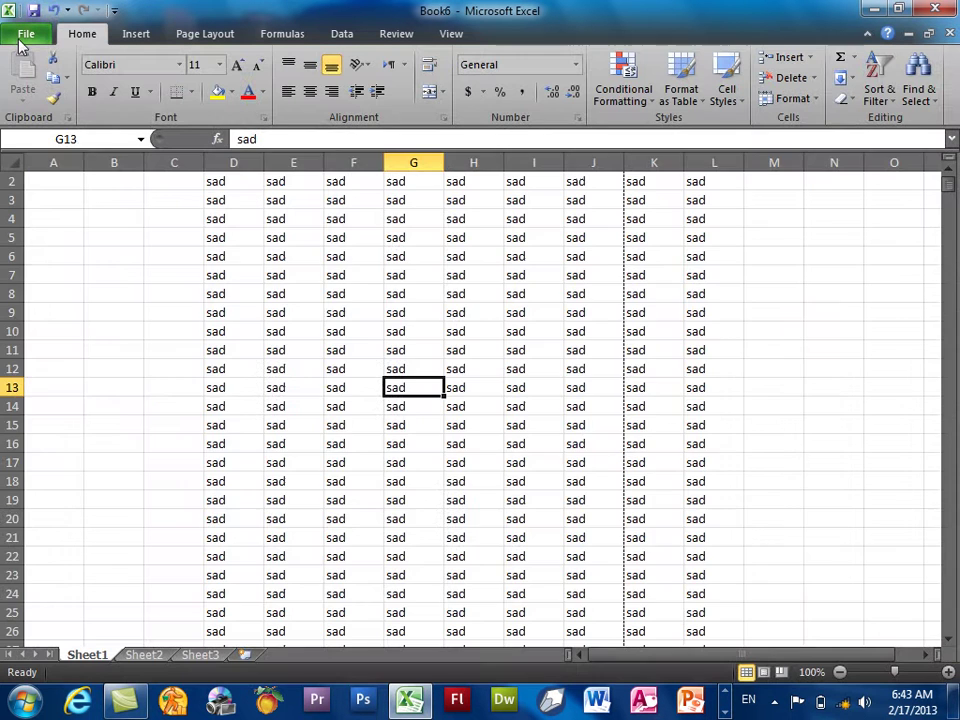
{"action": "left_click_drag", "start_coordinate": [228, 275], "coordinate": [711, 585]}
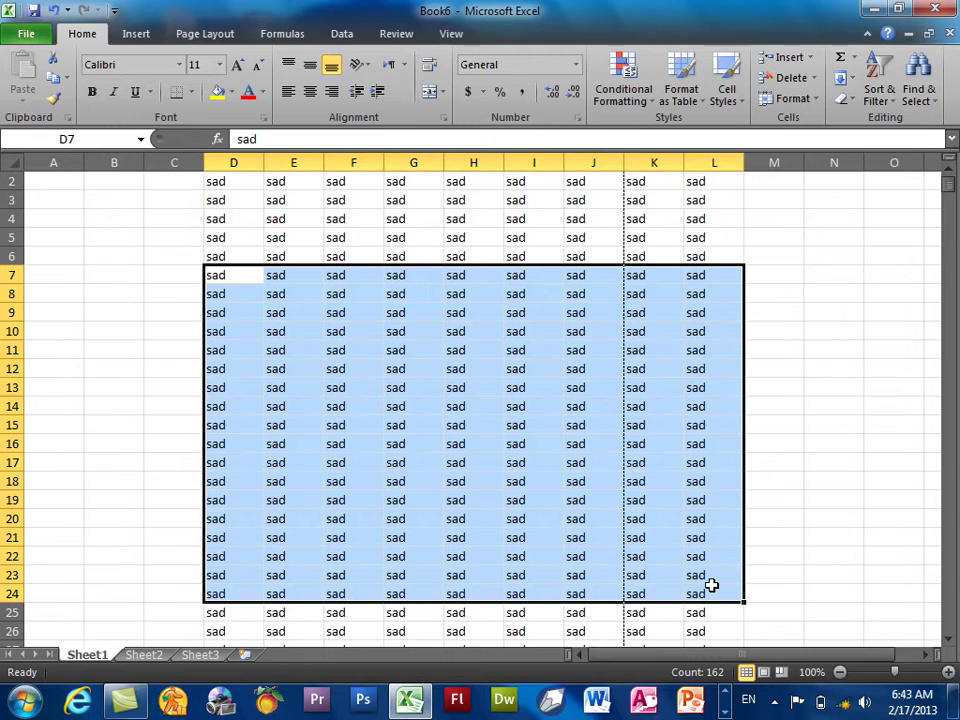
{"action": "key", "text": "ctrl+p"}
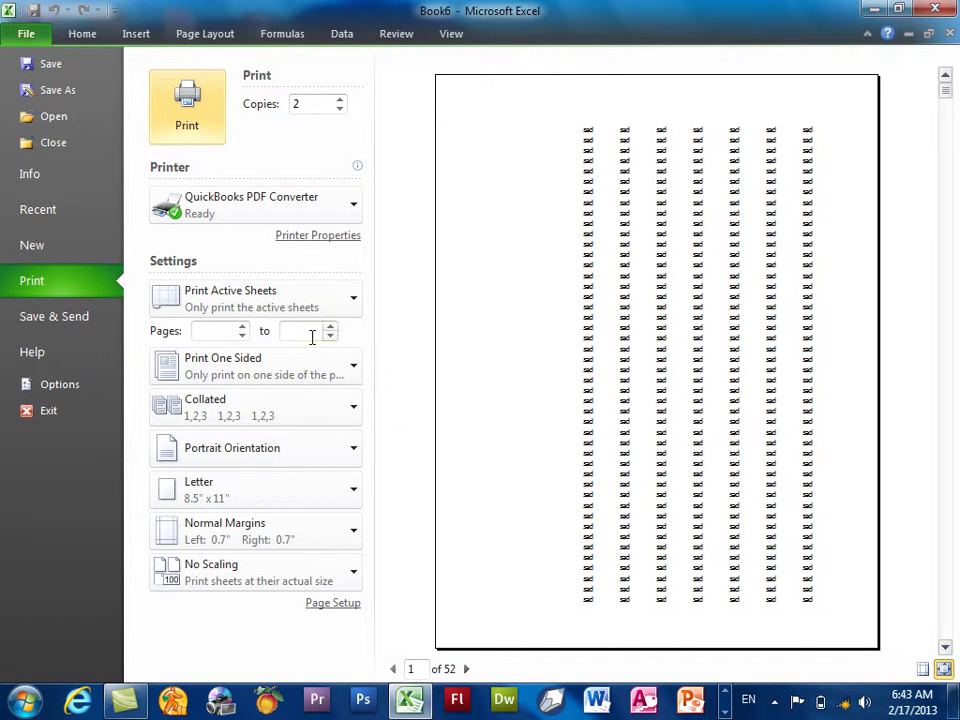
{"action": "left_click", "coordinate": [352, 298]}
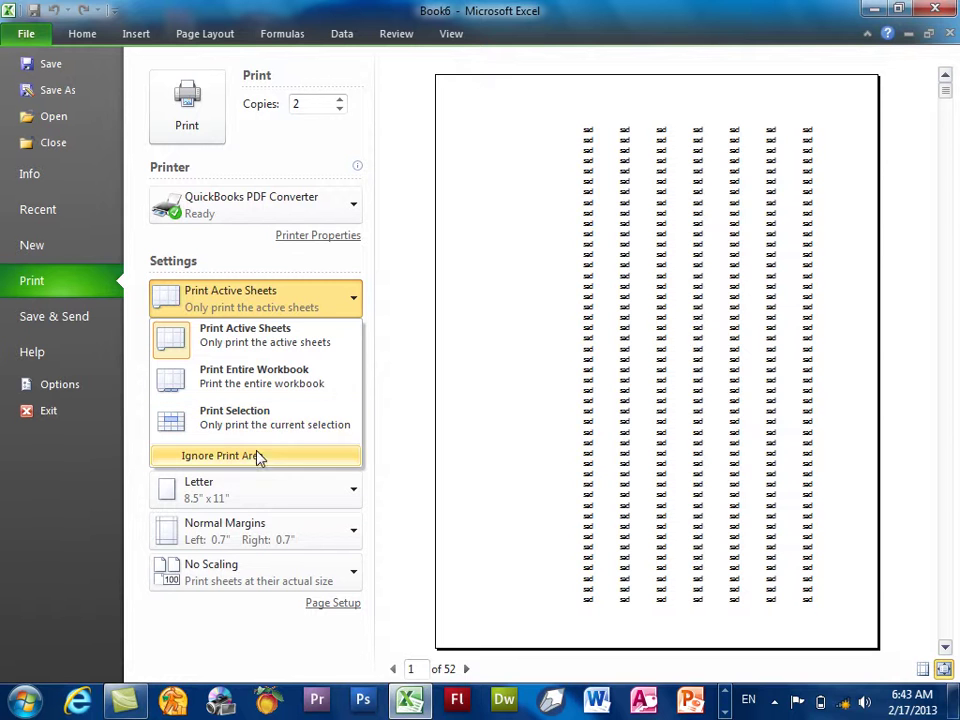
Step: Set D7:L24 as the print area via Page Layout and preview it on one page
{"action": "left_click", "coordinate": [36, 36]}
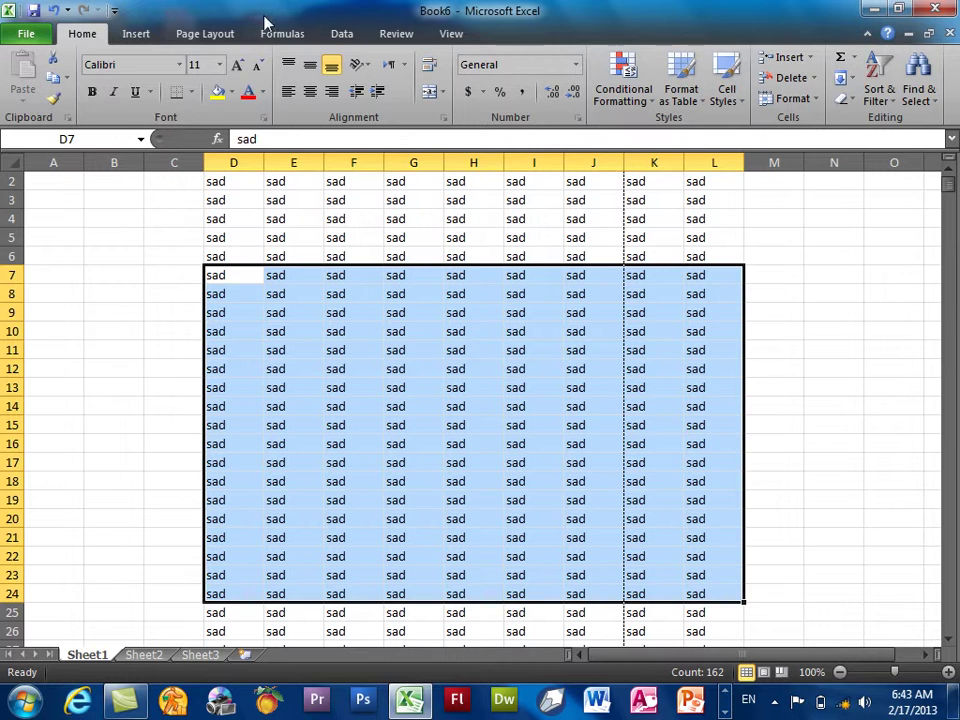
{"action": "left_click", "coordinate": [226, 40]}
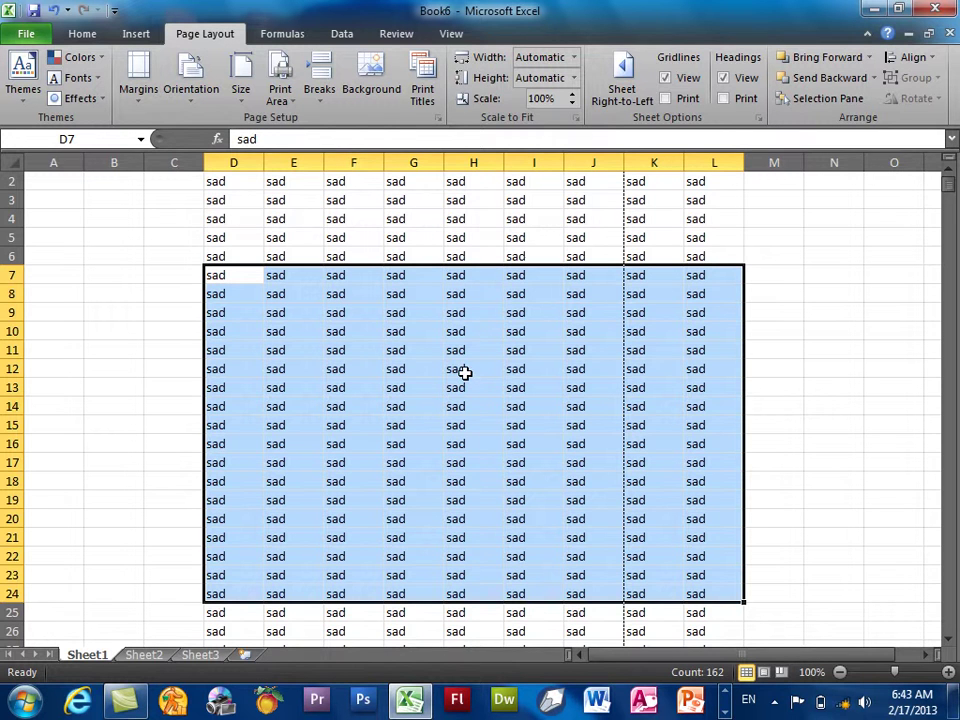
{"action": "left_click", "coordinate": [280, 98]}
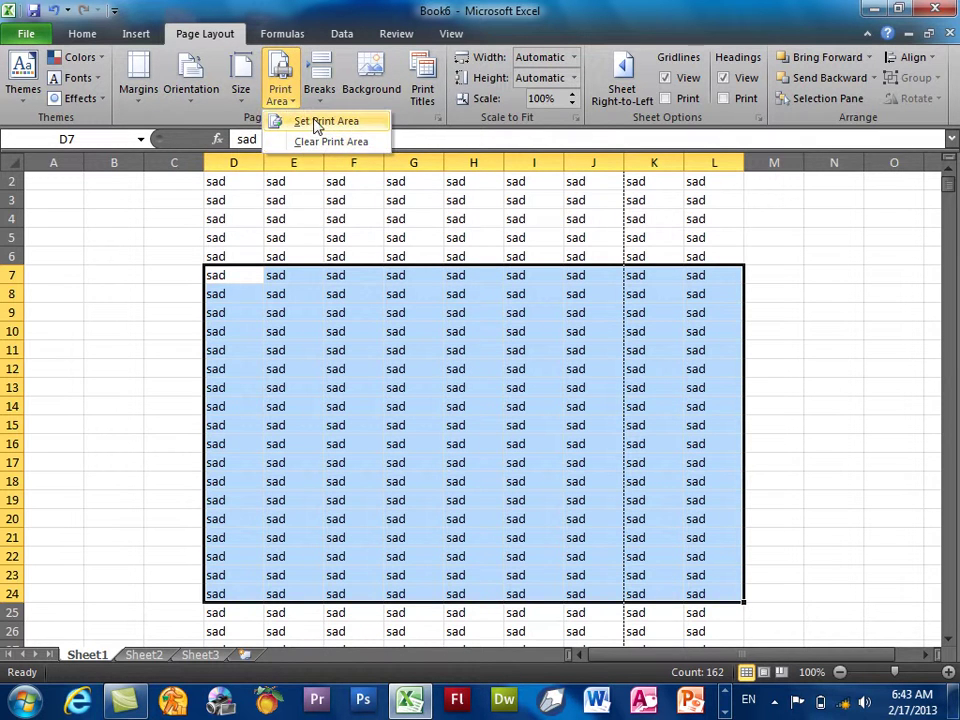
{"action": "left_click", "coordinate": [316, 121]}
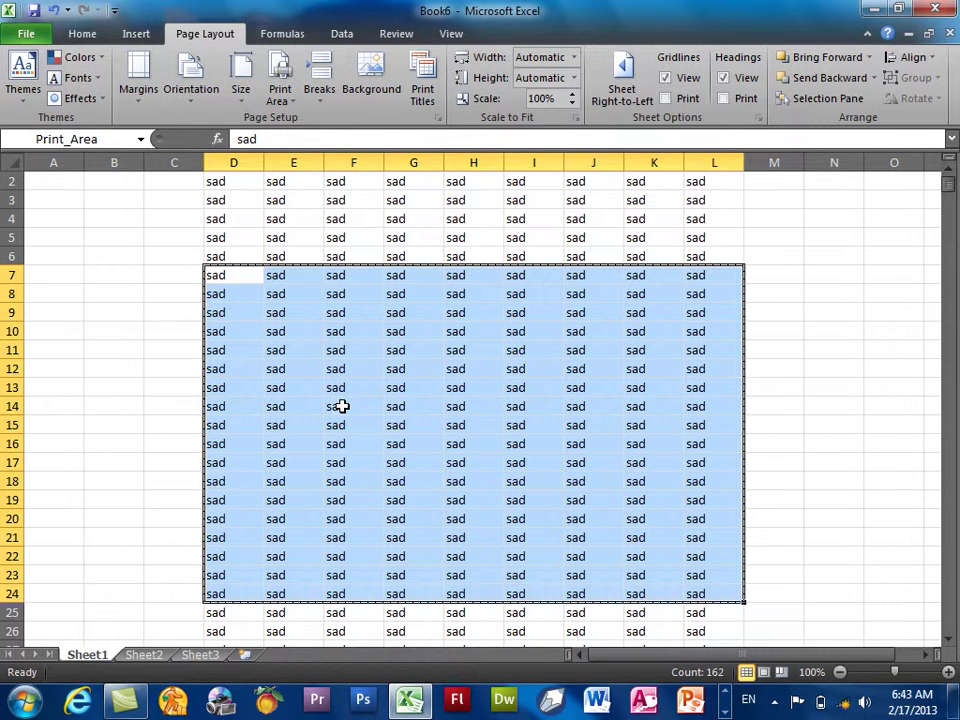
{"action": "key", "text": "ctrl+p"}
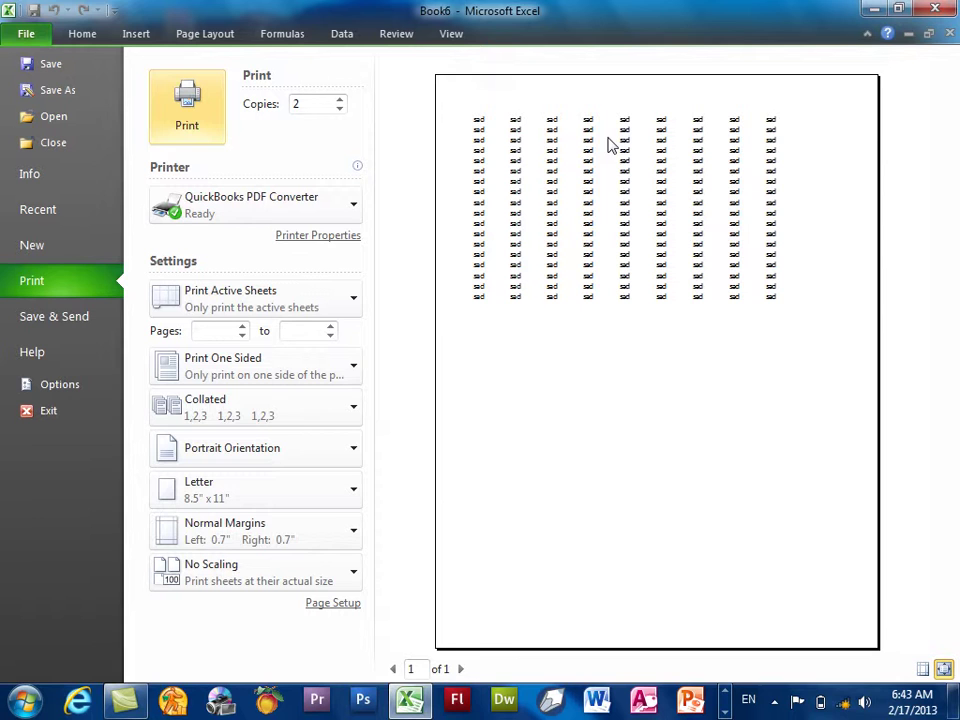
Step: Turn on Ignore Print Area, toggling it off and on to compare the previews
{"action": "left_click", "coordinate": [258, 300]}
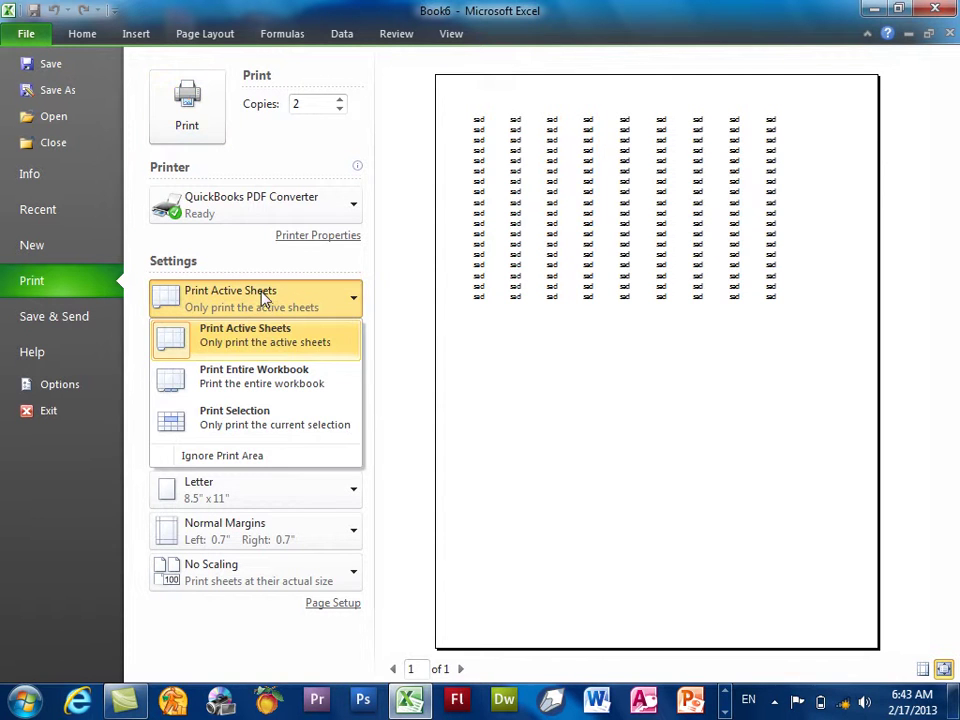
{"action": "left_click", "coordinate": [226, 458]}
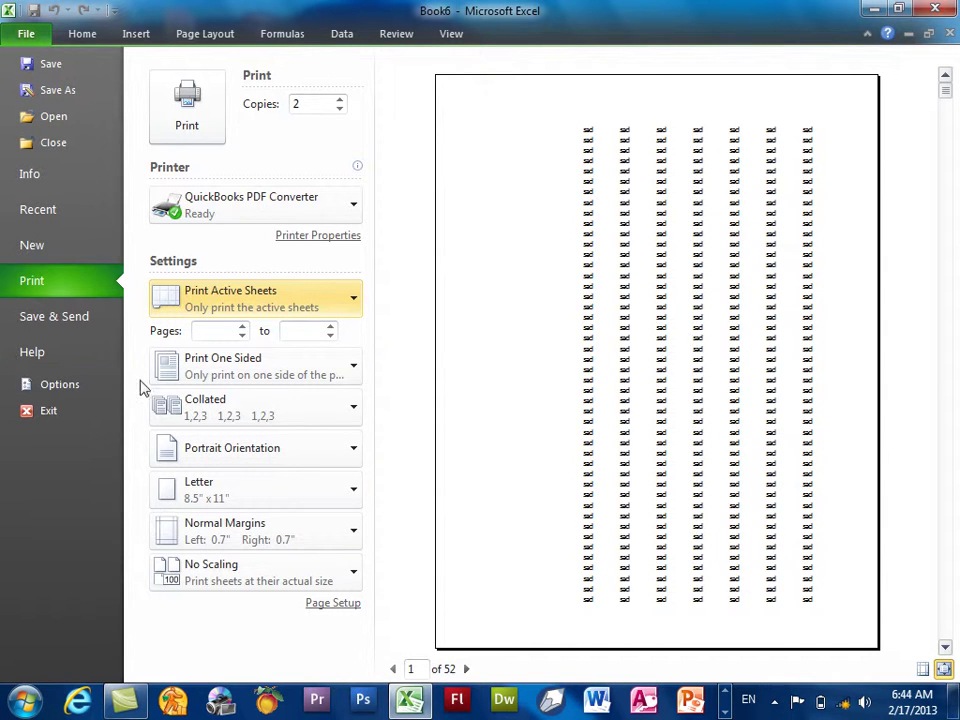
{"action": "left_click", "coordinate": [228, 362]}
{"action": "left_click", "coordinate": [252, 362]}
{"action": "left_click", "coordinate": [272, 289]}
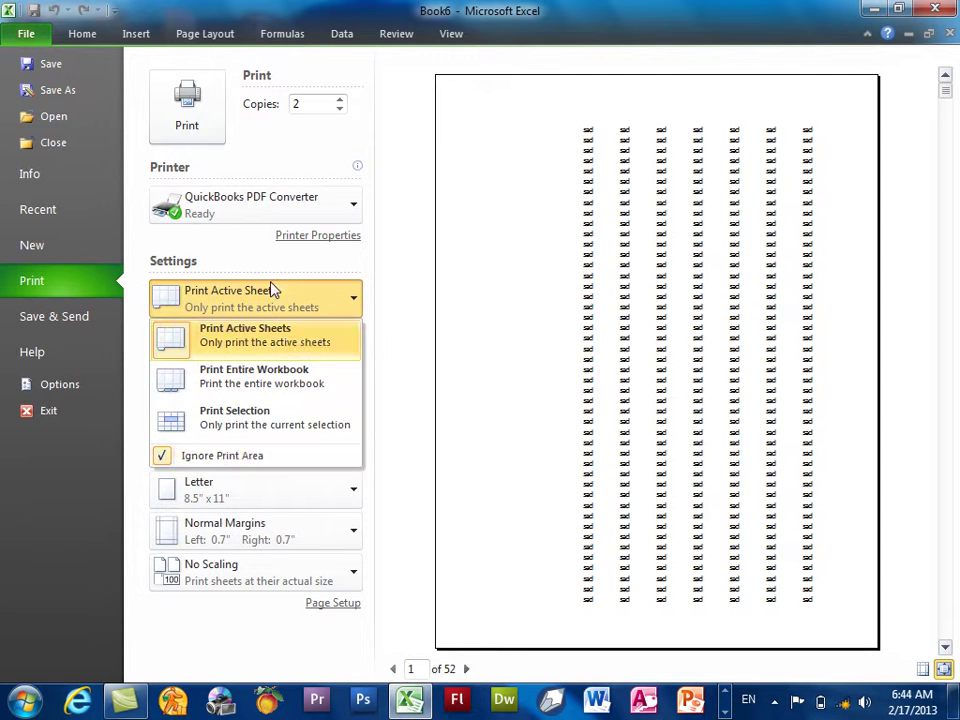
{"action": "left_click", "coordinate": [227, 460]}
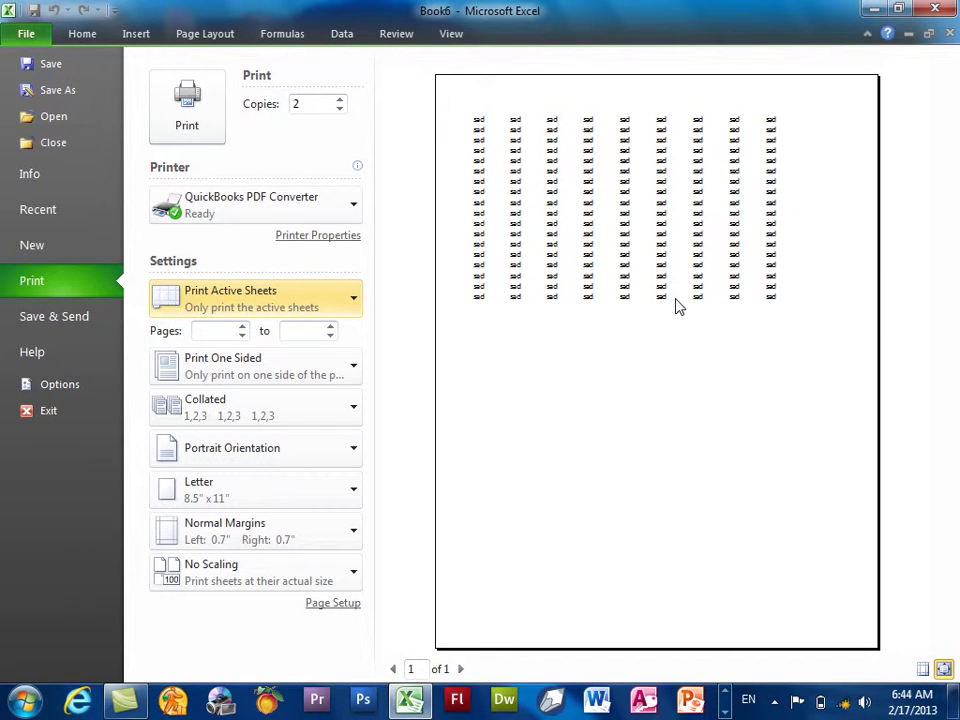
{"action": "left_click", "coordinate": [258, 312]}
{"action": "left_click", "coordinate": [229, 455]}
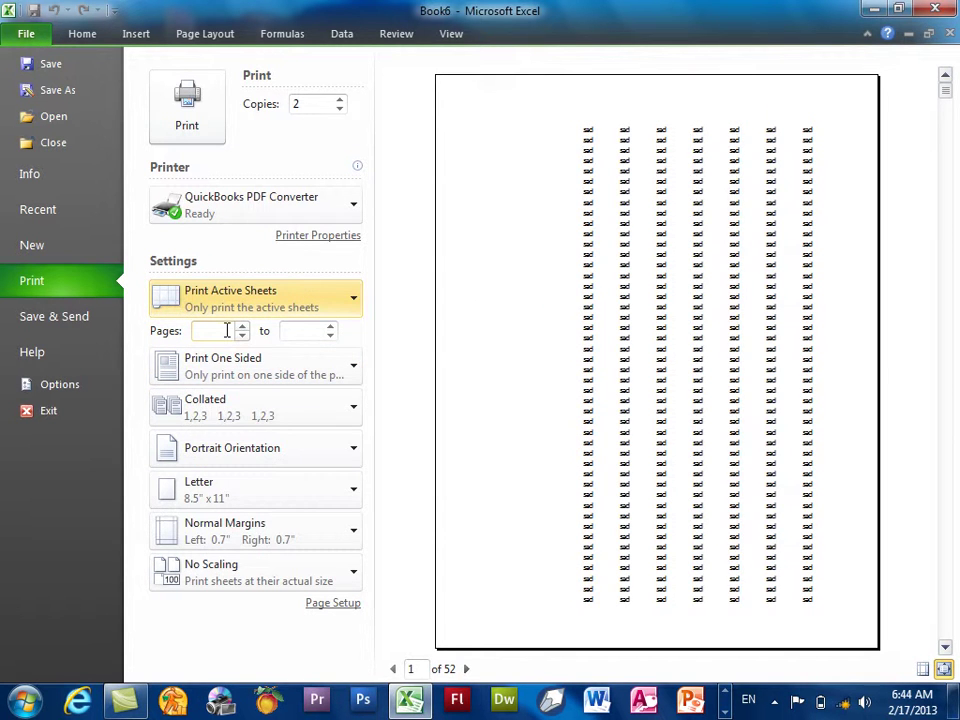
Step: Print only pages 1 to 10, keeping one-sided printing and collated copies
{"action": "left_click", "coordinate": [270, 310]}
{"action": "left_click", "coordinate": [242, 343]}
{"action": "left_click", "coordinate": [203, 335]}
{"action": "type", "text": "1"}
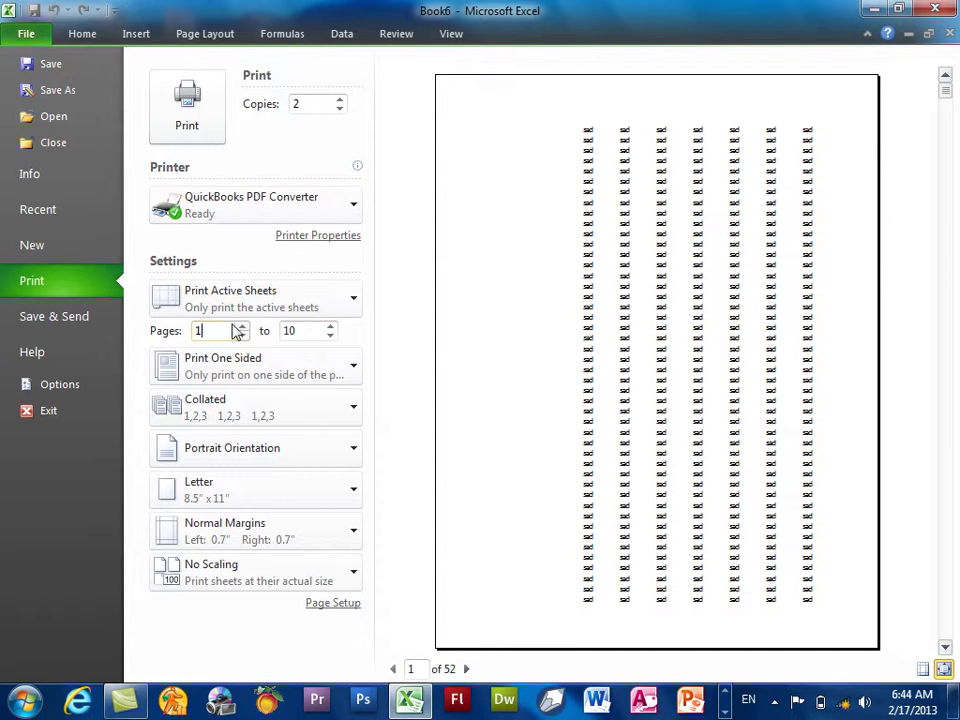
{"action": "left_click", "coordinate": [283, 366]}
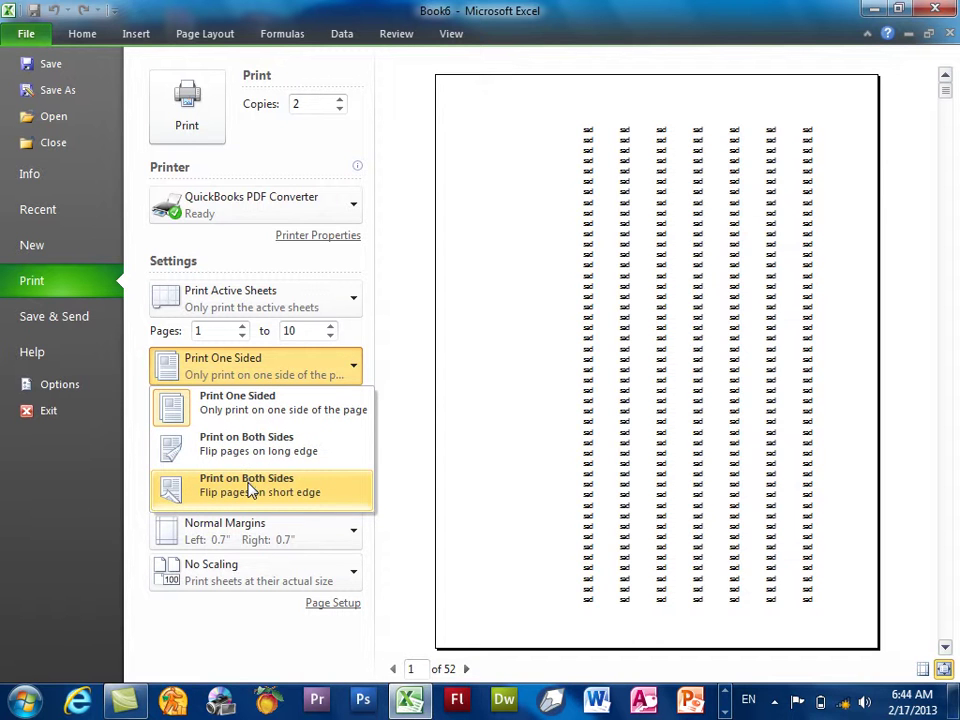
{"action": "left_click", "coordinate": [245, 373]}
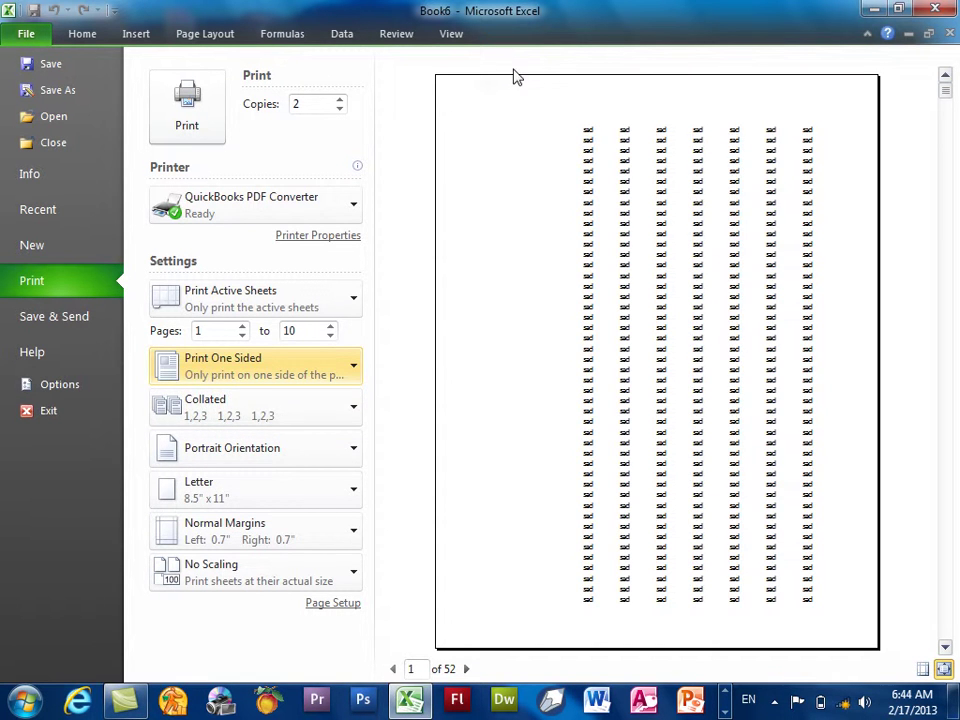
{"action": "left_click", "coordinate": [257, 414]}
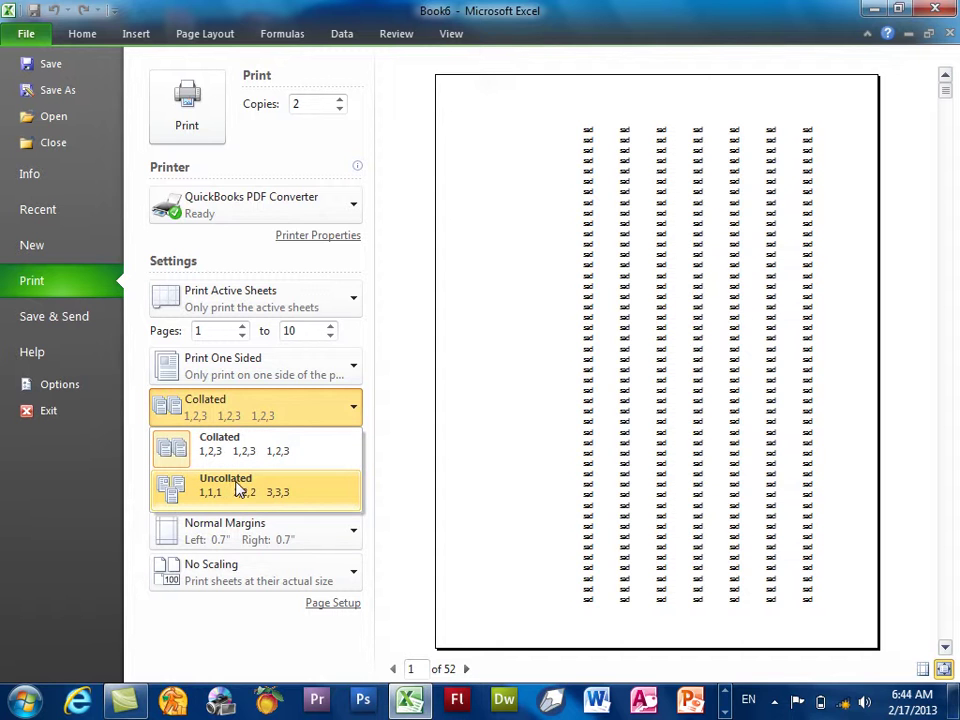
{"action": "left_click", "coordinate": [236, 452]}
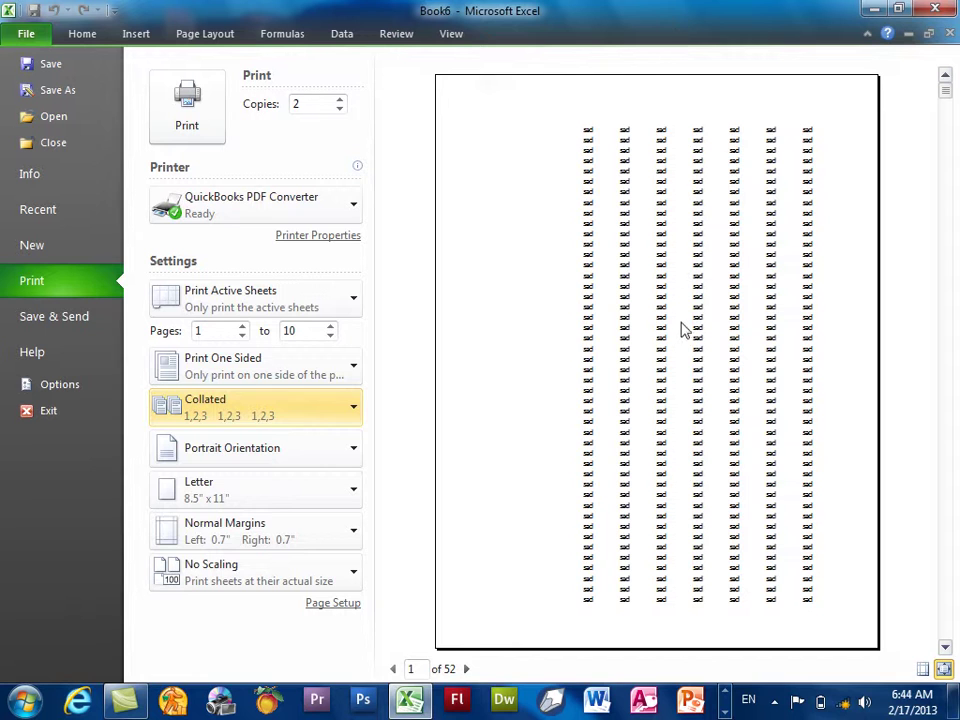
Step: Try Landscape orientation twice, each time switching back to Portrait
{"action": "left_click", "coordinate": [230, 450]}
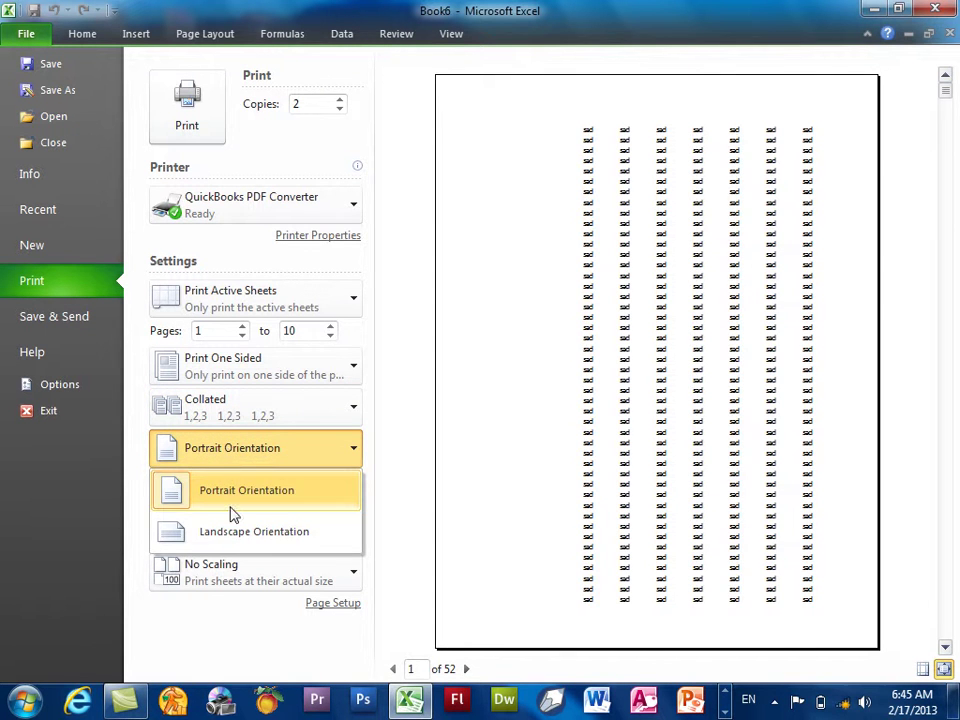
{"action": "left_click", "coordinate": [238, 531]}
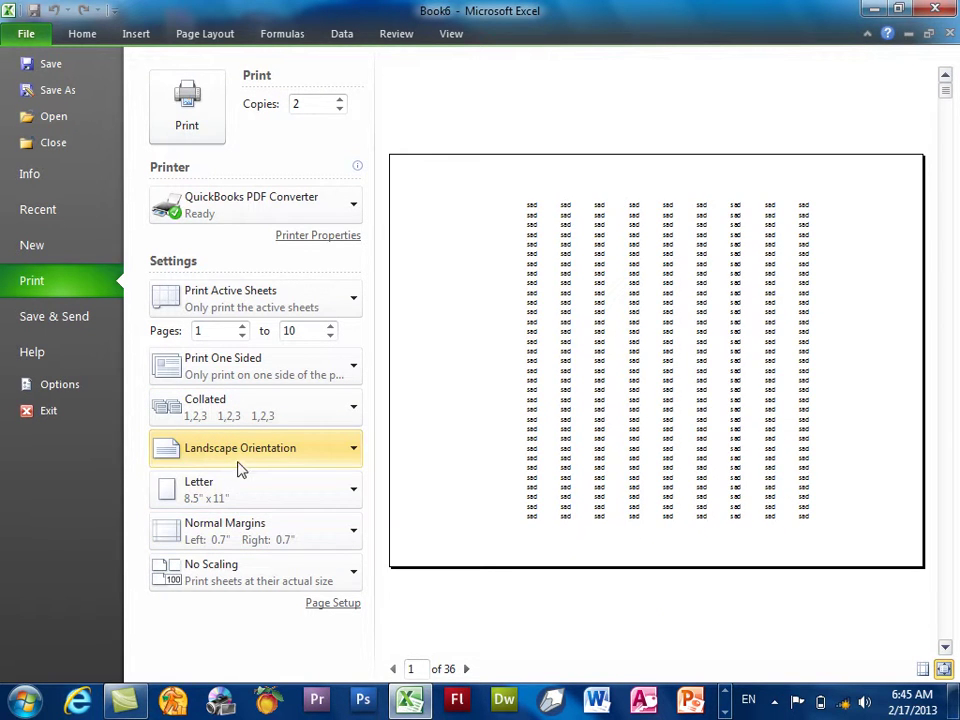
{"action": "left_click", "coordinate": [245, 452]}
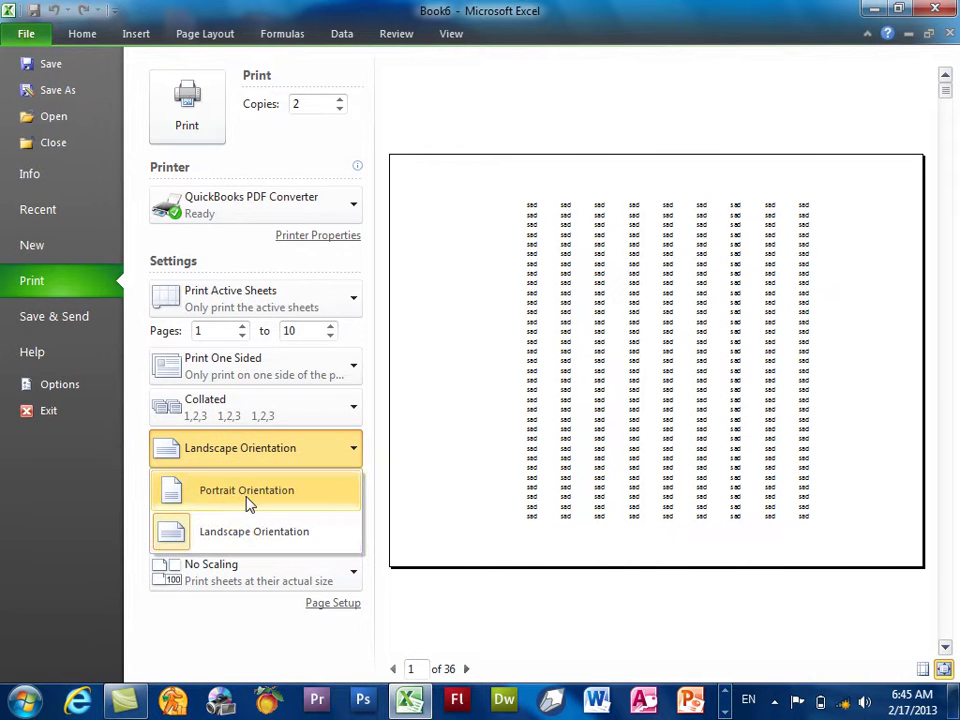
{"action": "left_click", "coordinate": [250, 500]}
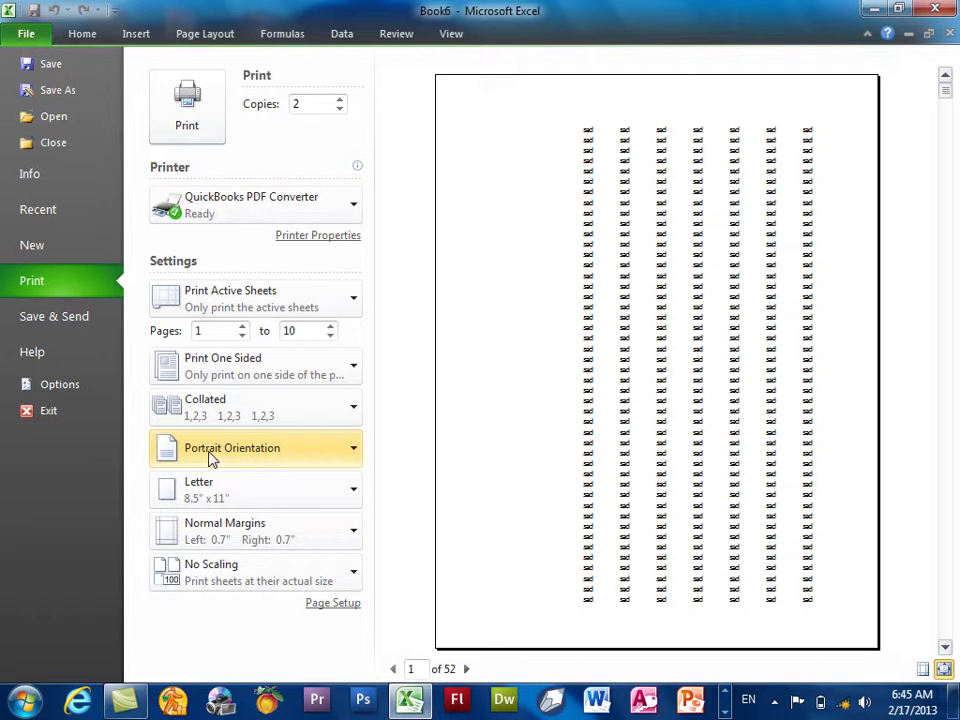
{"action": "left_click", "coordinate": [237, 462]}
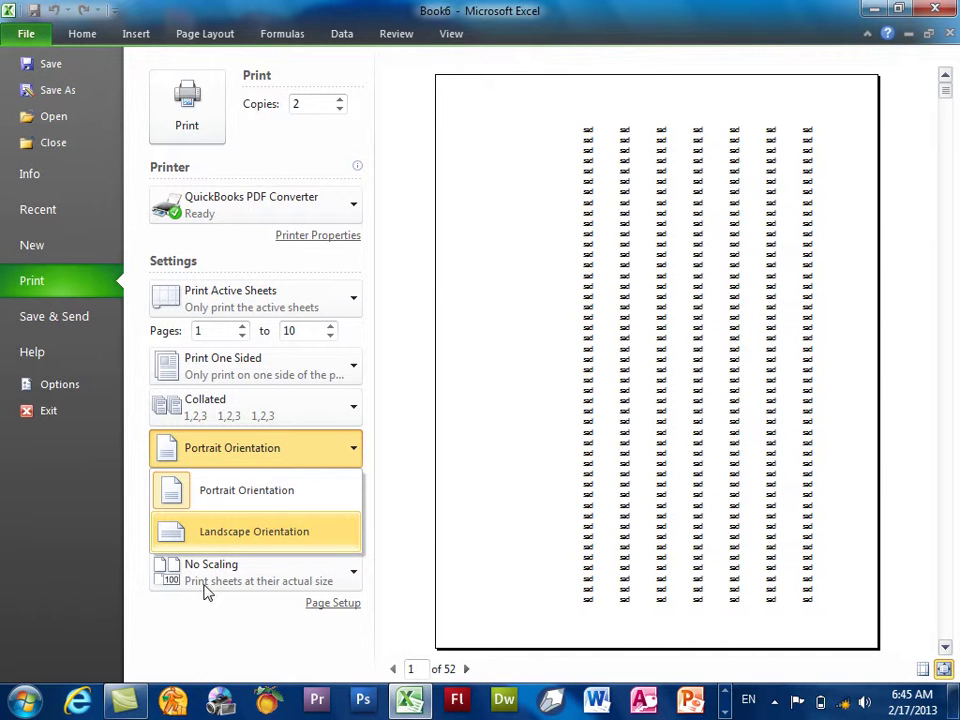
{"action": "left_click", "coordinate": [225, 537]}
{"action": "left_click", "coordinate": [268, 455]}
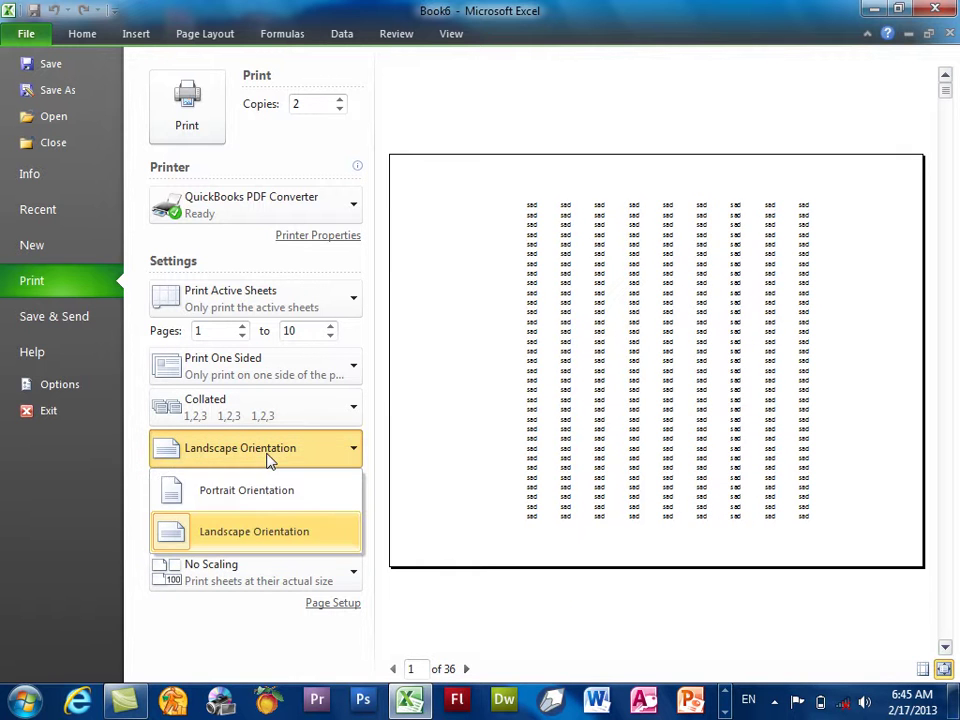
{"action": "left_click", "coordinate": [263, 489]}
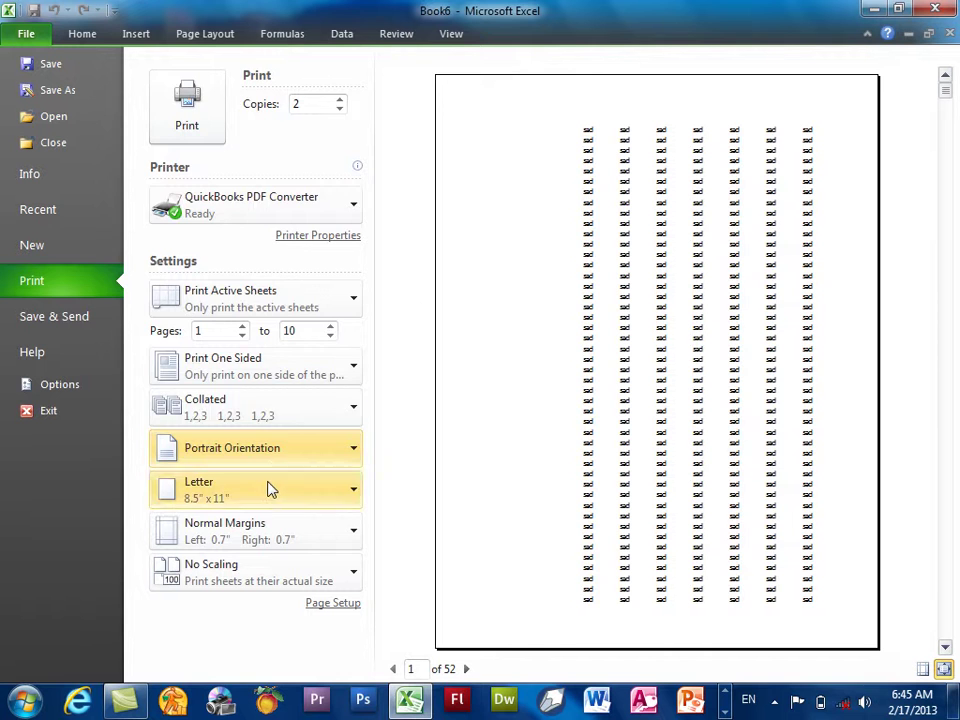
Step: Choose A4 (8.27" x 11.69") paper, leaving the margins unchanged
{"action": "left_click", "coordinate": [268, 488]}
{"action": "left_click", "coordinate": [259, 379]}
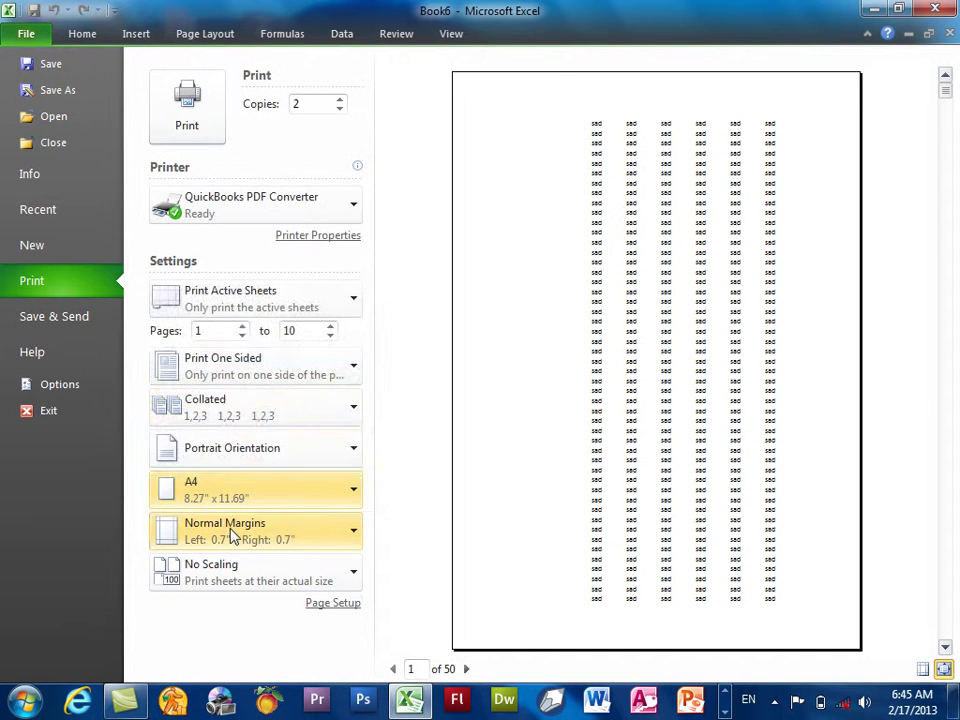
{"action": "left_click", "coordinate": [172, 534]}
{"action": "left_click", "coordinate": [249, 521]}
{"action": "left_click", "coordinate": [249, 497]}
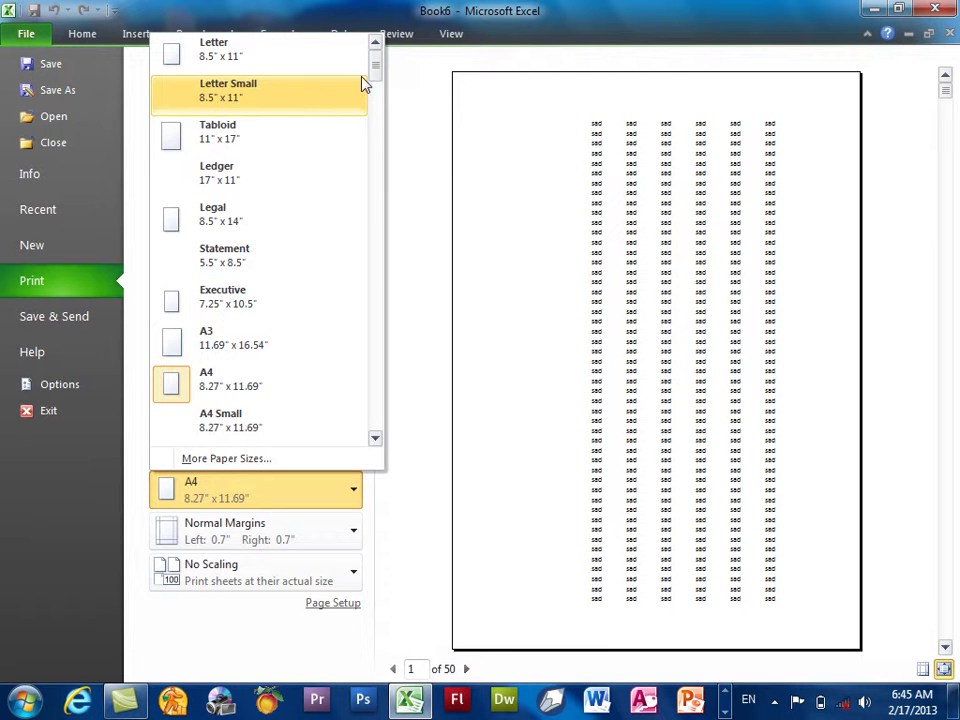
{"action": "left_click_drag", "start_coordinate": [376, 75], "coordinate": [377, 30]}
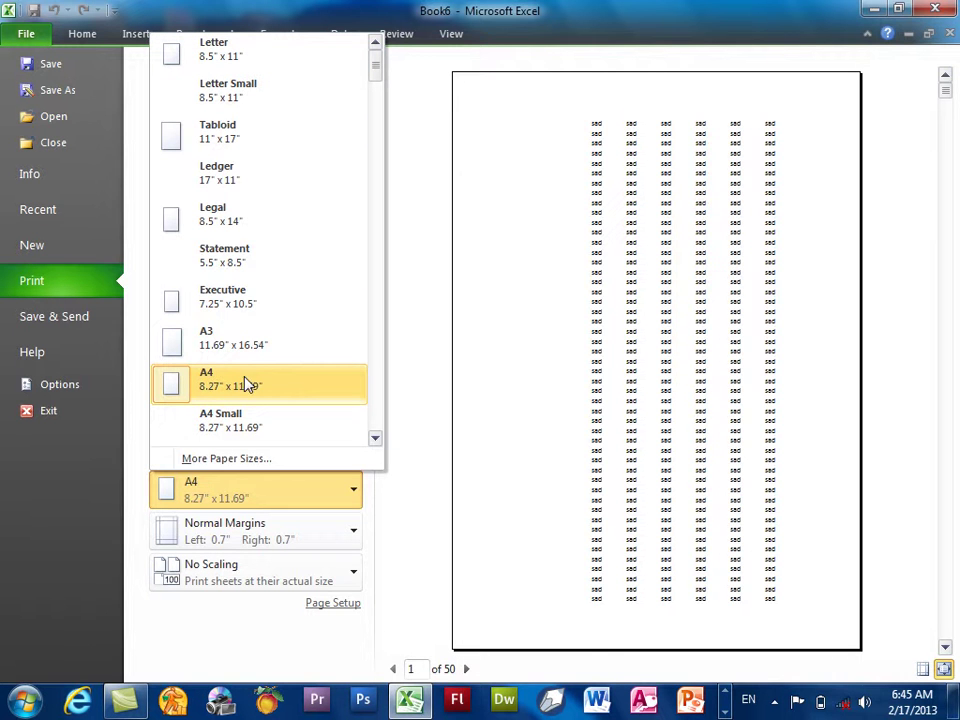
{"action": "left_click", "coordinate": [413, 510]}
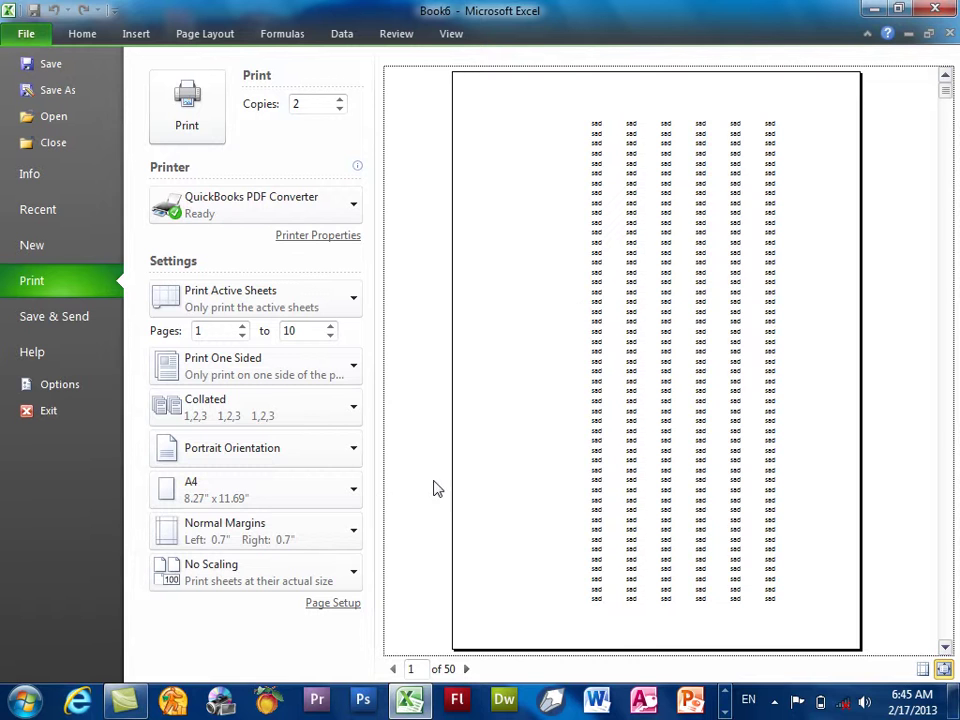
{"action": "left_click", "coordinate": [258, 546]}
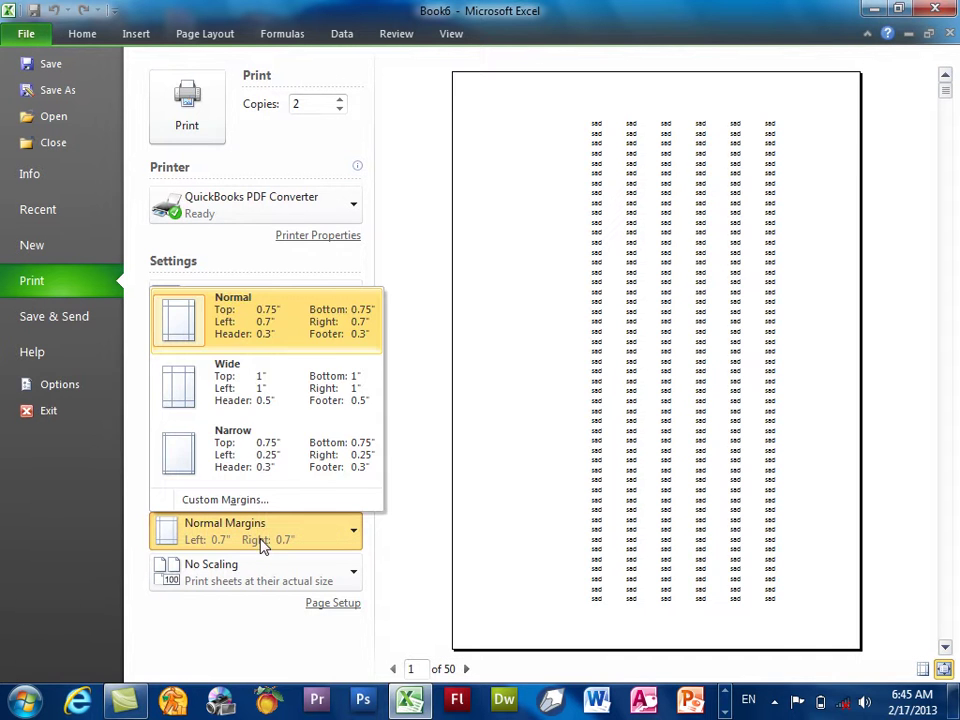
{"action": "left_click", "coordinate": [267, 392]}
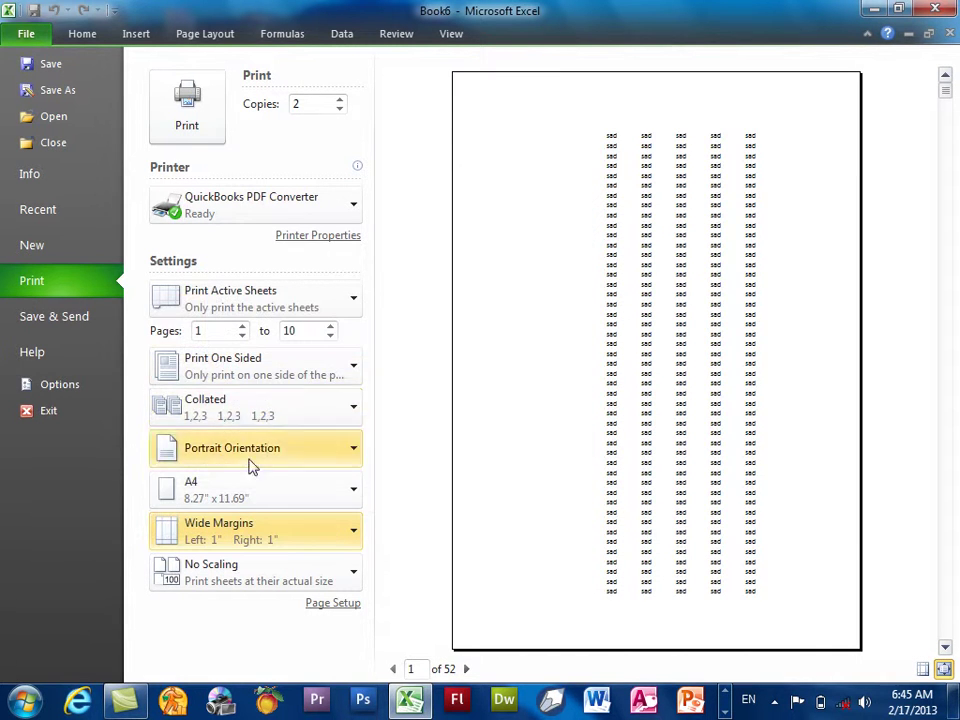
{"action": "left_click", "coordinate": [229, 537]}
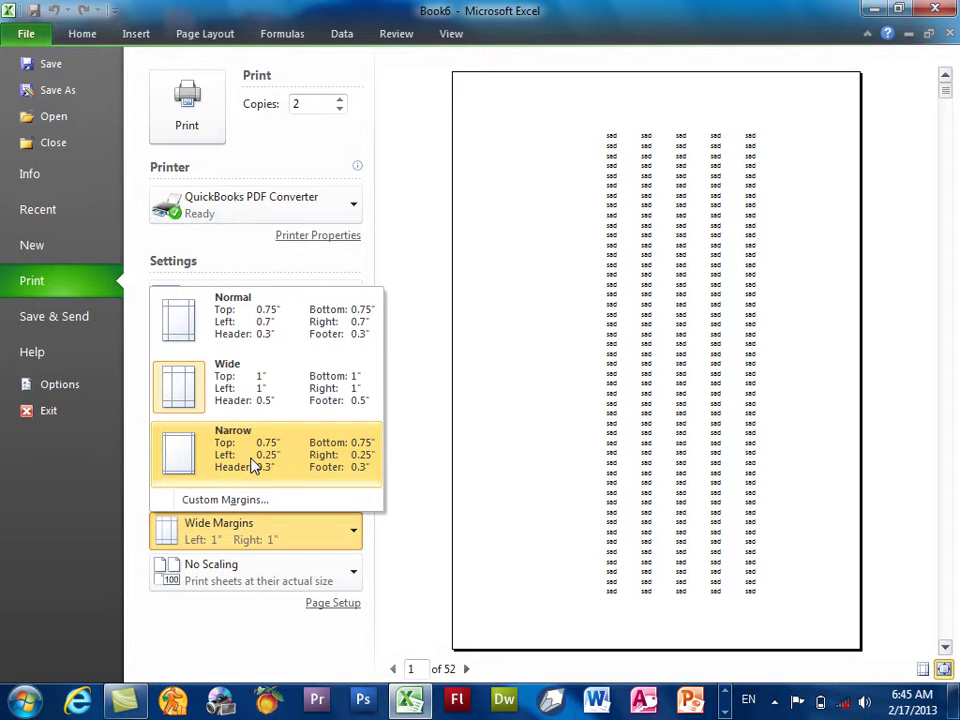
{"action": "left_click", "coordinate": [253, 465]}
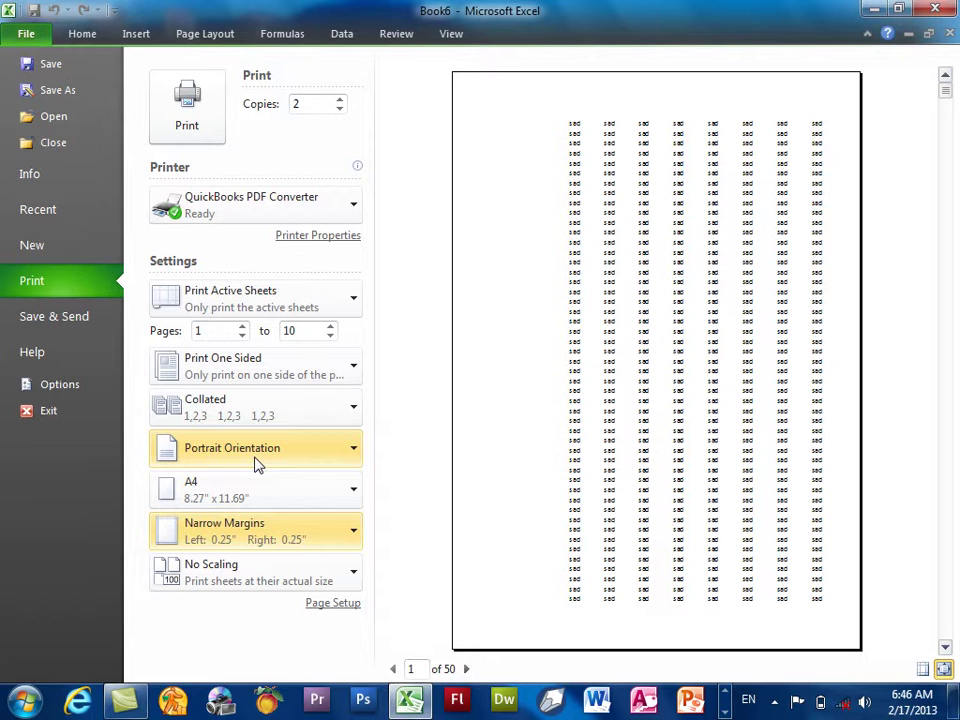
{"action": "left_click", "coordinate": [244, 545]}
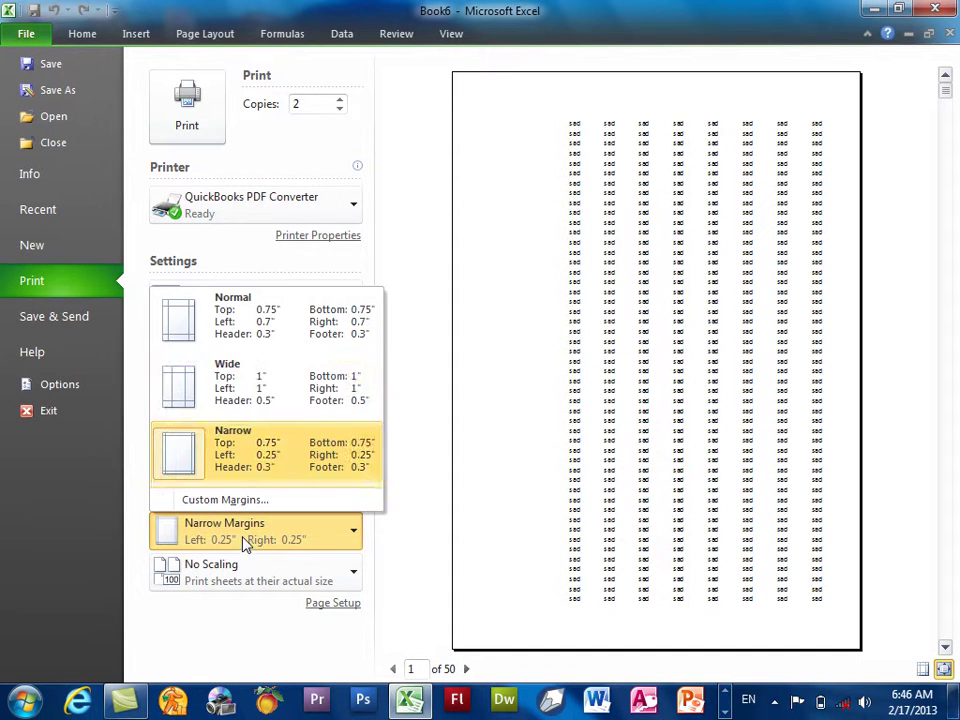
{"action": "left_click", "coordinate": [241, 310]}
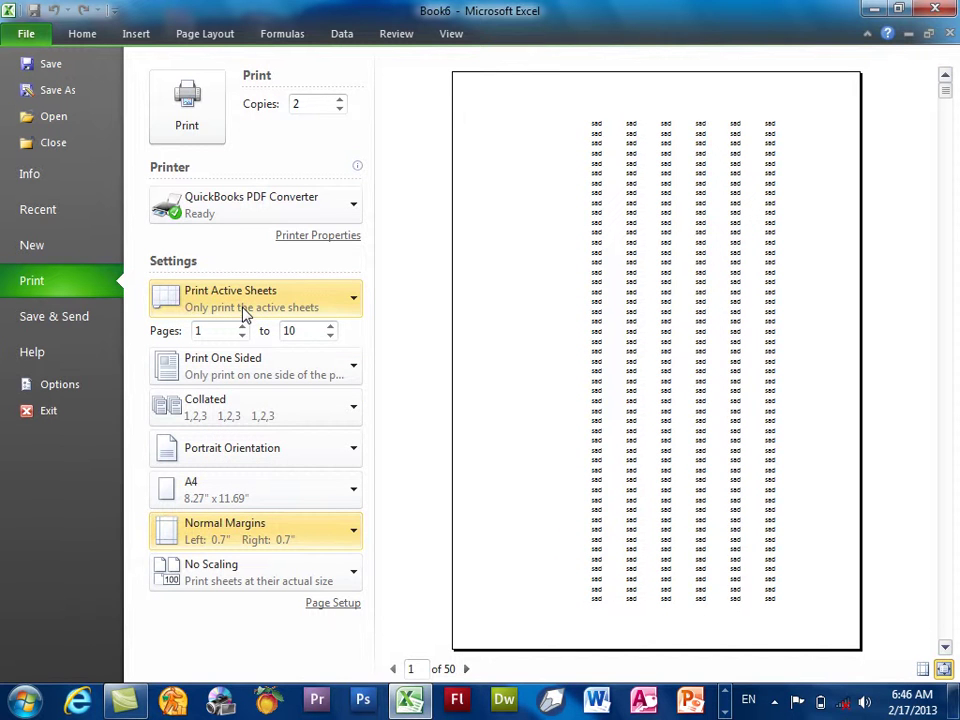
Step: Leave the print preview and delete all the old sad entries from the sheet
{"action": "left_click", "coordinate": [219, 572]}
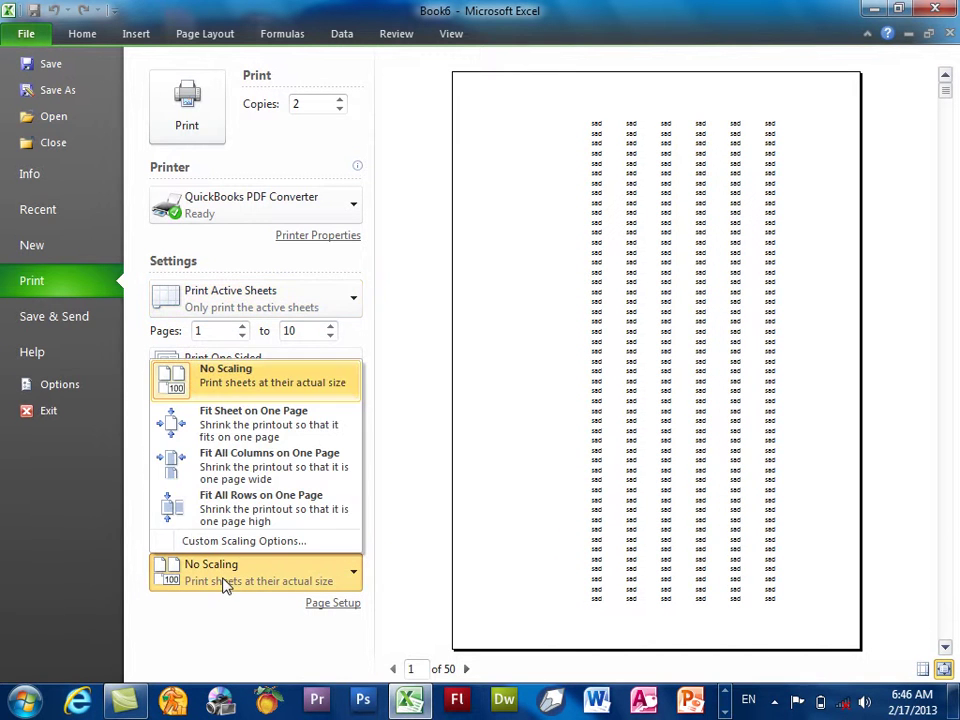
{"action": "left_click", "coordinate": [28, 38]}
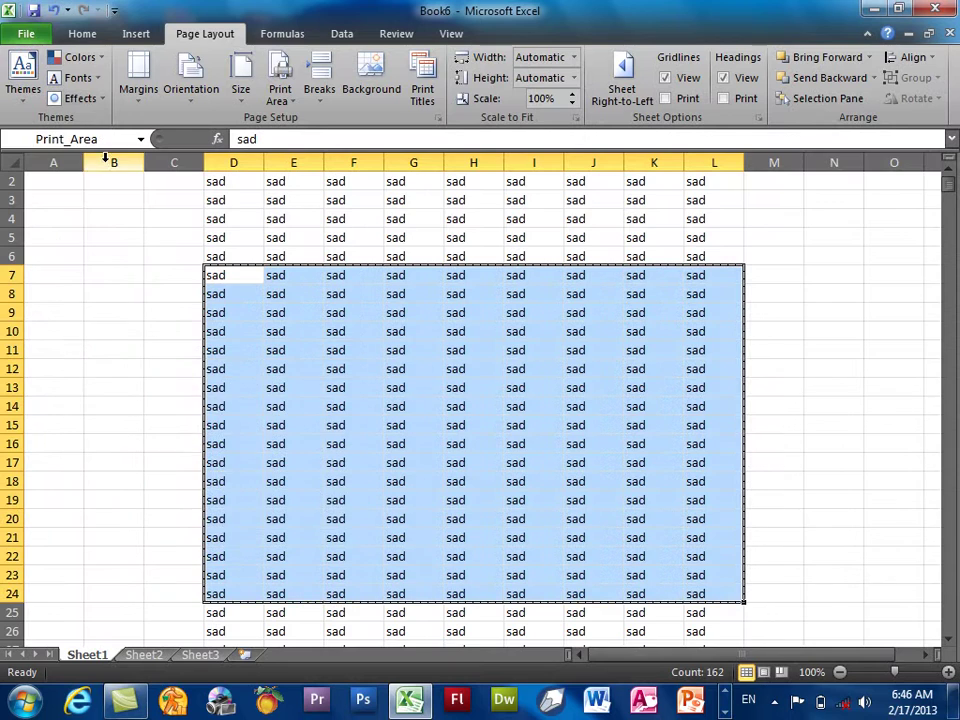
{"action": "key", "text": "ctrl+a"}
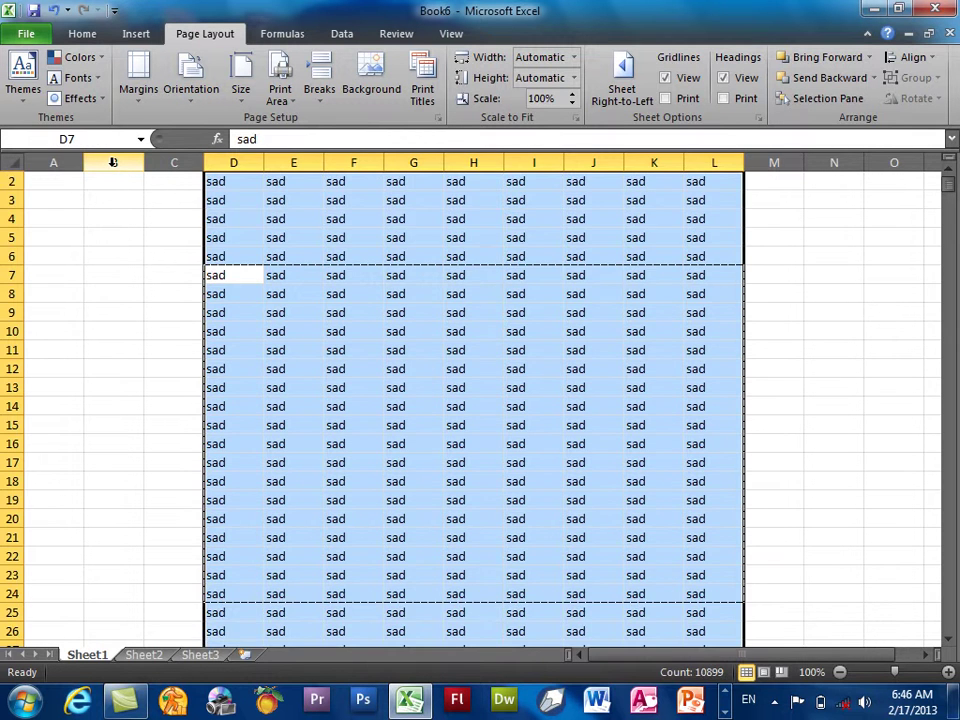
{"action": "key", "text": "Delete"}
{"action": "left_click", "coordinate": [71, 180]}
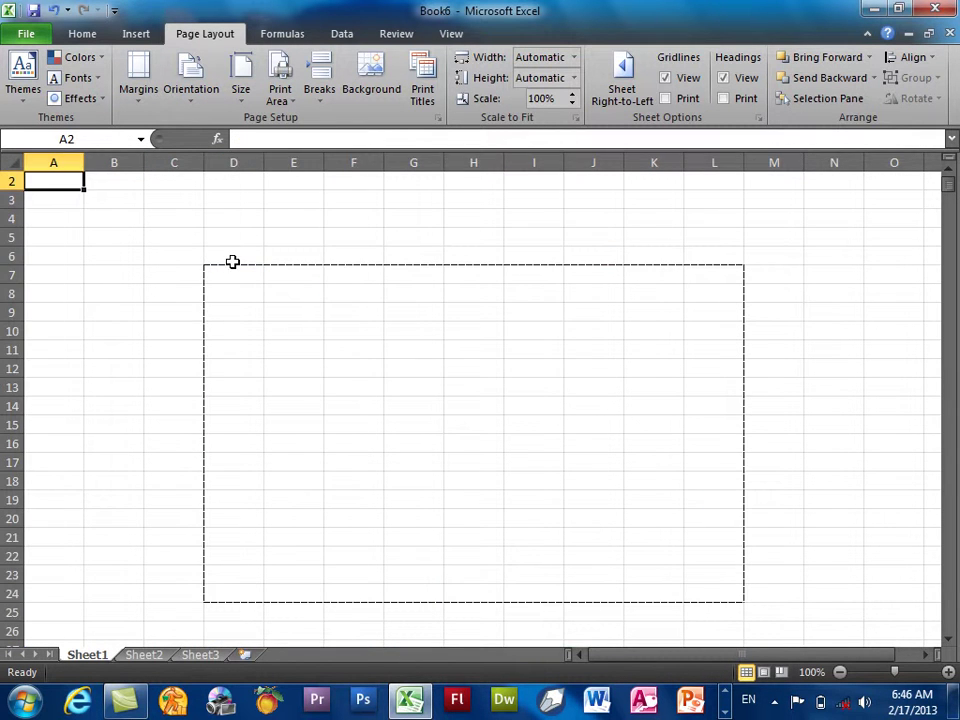
Step: Select D7:F13 and clear the sheet's existing print area from Page Layout
{"action": "left_click_drag", "start_coordinate": [233, 272], "coordinate": [369, 388]}
{"action": "left_click", "coordinate": [280, 92]}
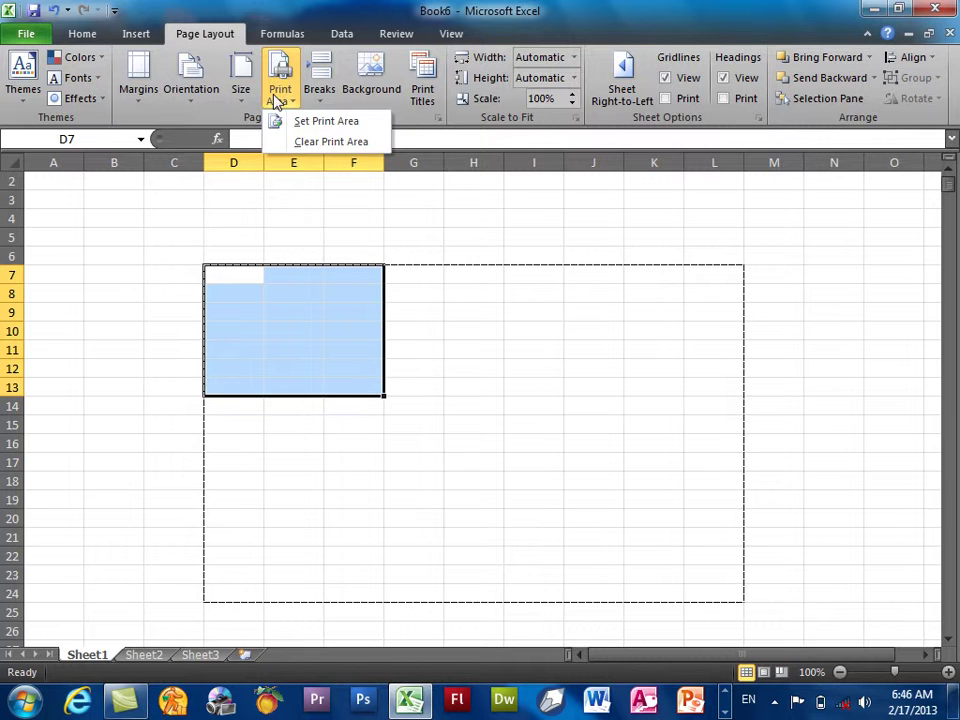
{"action": "left_click", "coordinate": [305, 141]}
{"action": "scroll", "coordinate": [118, 272], "scroll_direction": "up", "scroll_amount": 1}
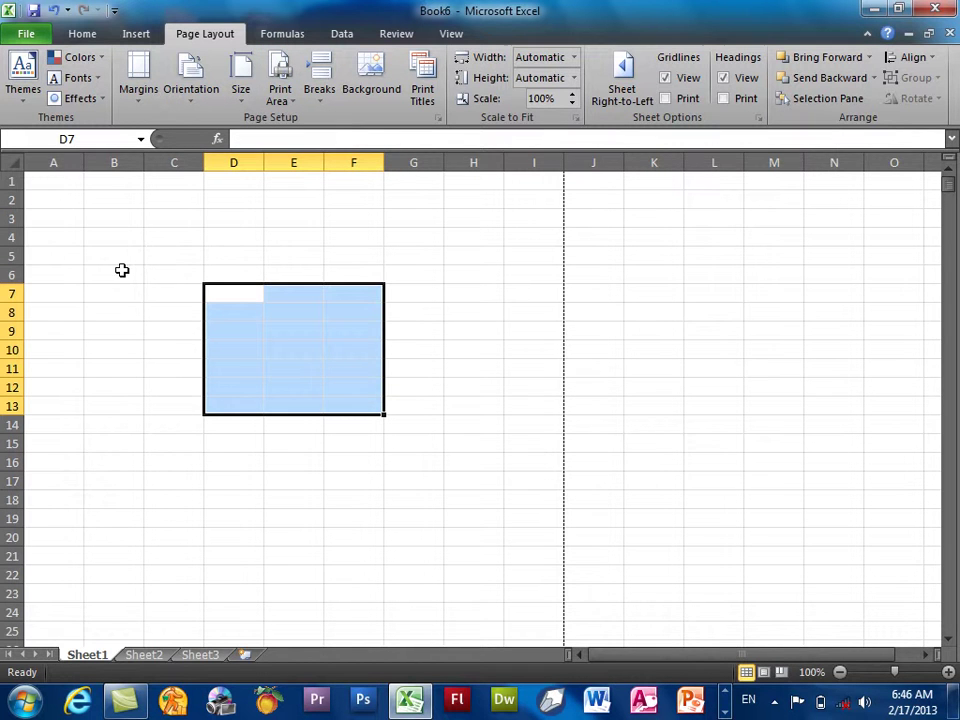
Step: Fill A1:L505 with the word sad via Ctrl+Enter and return to print preview
{"action": "left_click", "coordinate": [47, 181]}
{"action": "left_click_drag", "start_coordinate": [47, 181], "coordinate": [735, 712]}
{"action": "type", "text": "sad"}
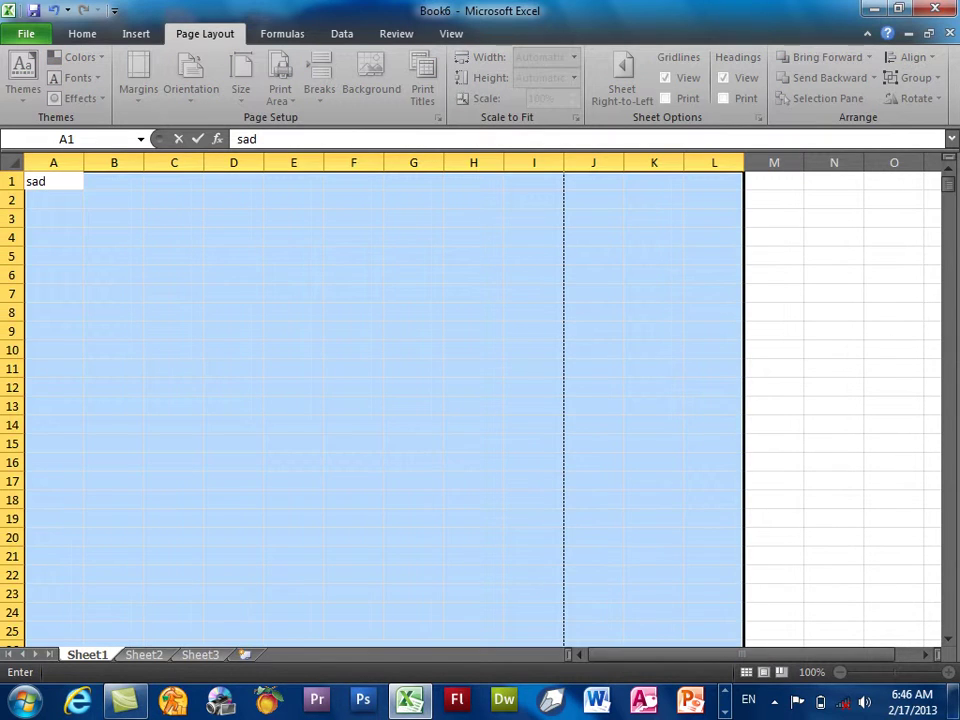
{"action": "key", "text": "ctrl+Return"}
{"action": "left_click", "coordinate": [378, 404]}
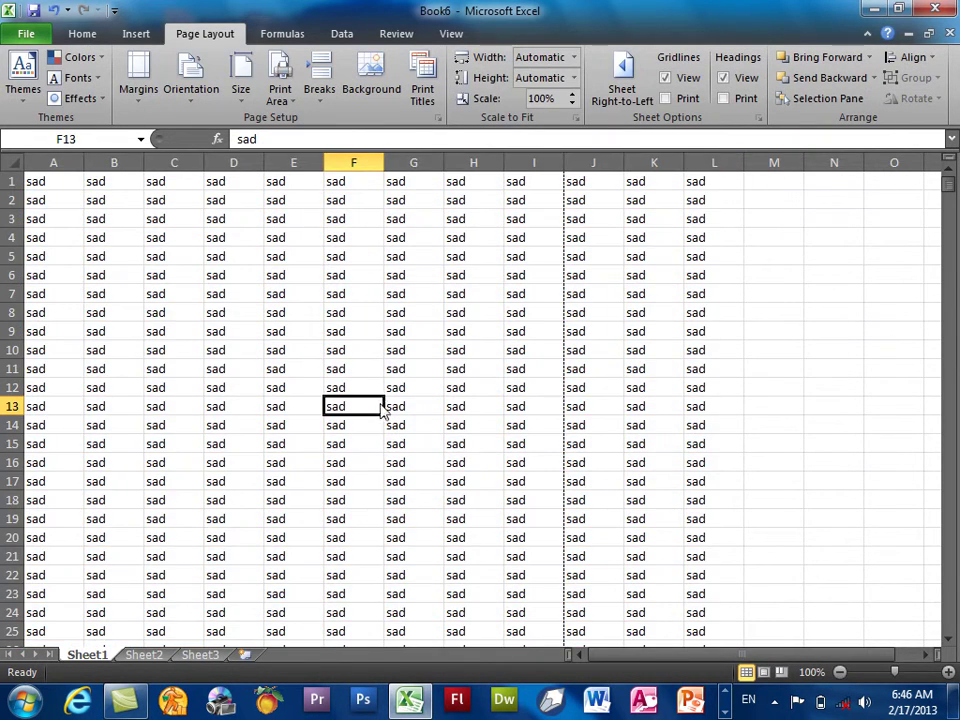
{"action": "key", "text": "ctrl+p"}
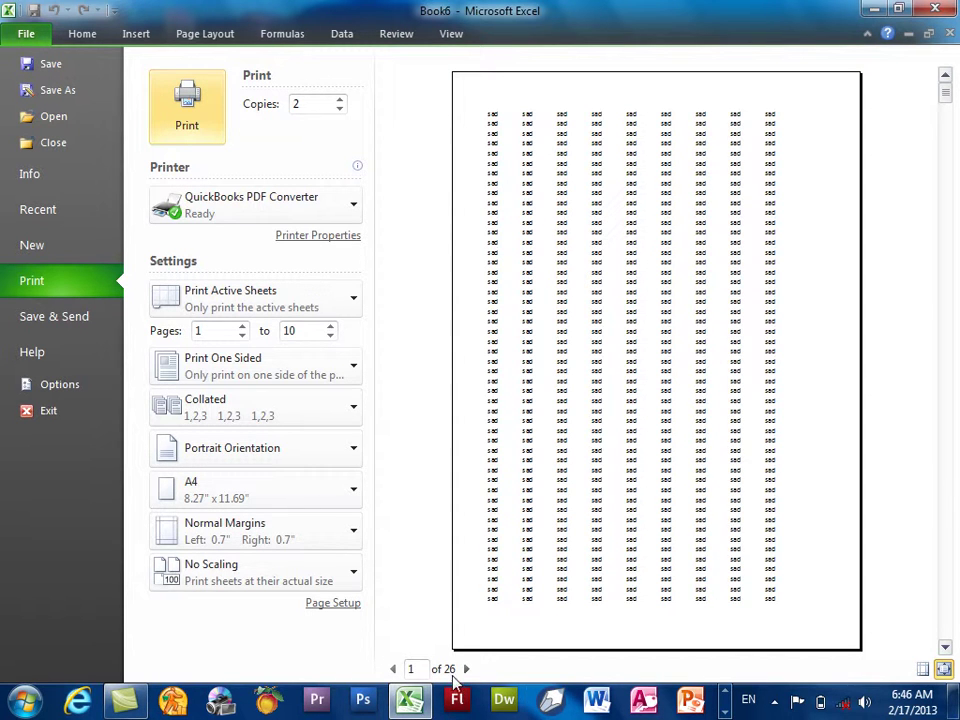
Step: Preview the sheet fitted on one page, switch back to No Scaling, and open Page Setup
{"action": "left_click", "coordinate": [253, 580]}
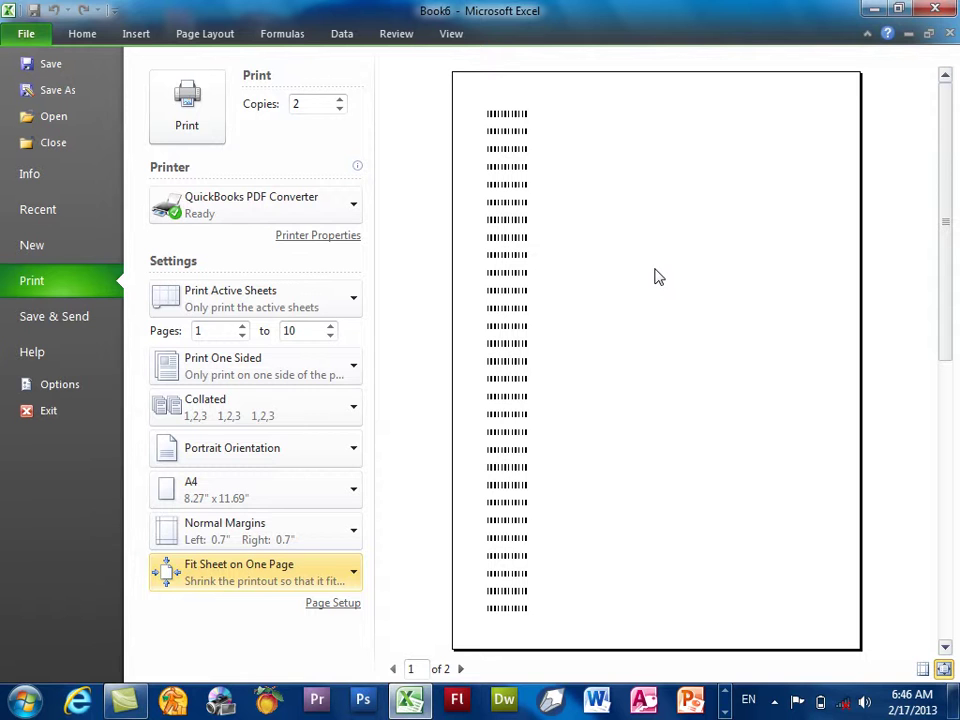
{"action": "left_click", "coordinate": [274, 588]}
{"action": "left_click", "coordinate": [250, 377]}
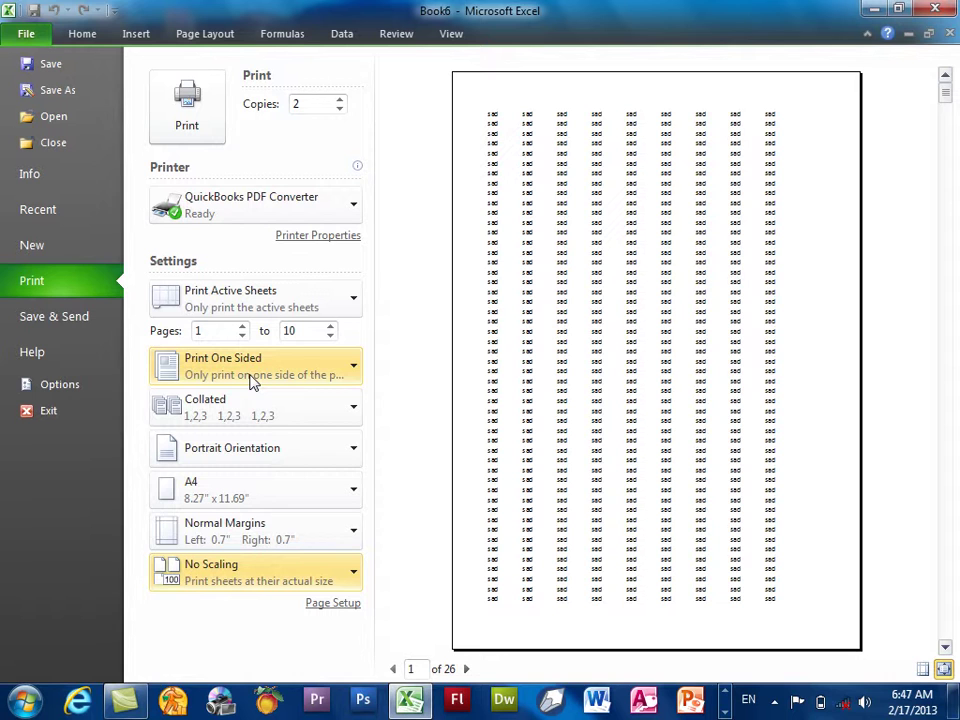
{"action": "left_click", "coordinate": [239, 588]}
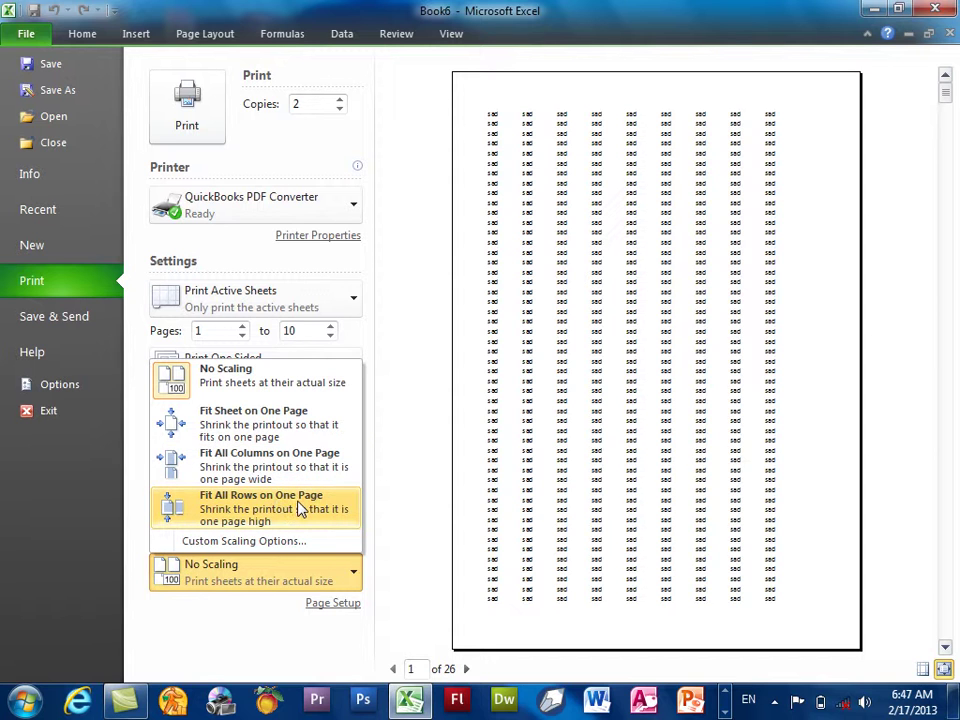
{"action": "left_click", "coordinate": [275, 393]}
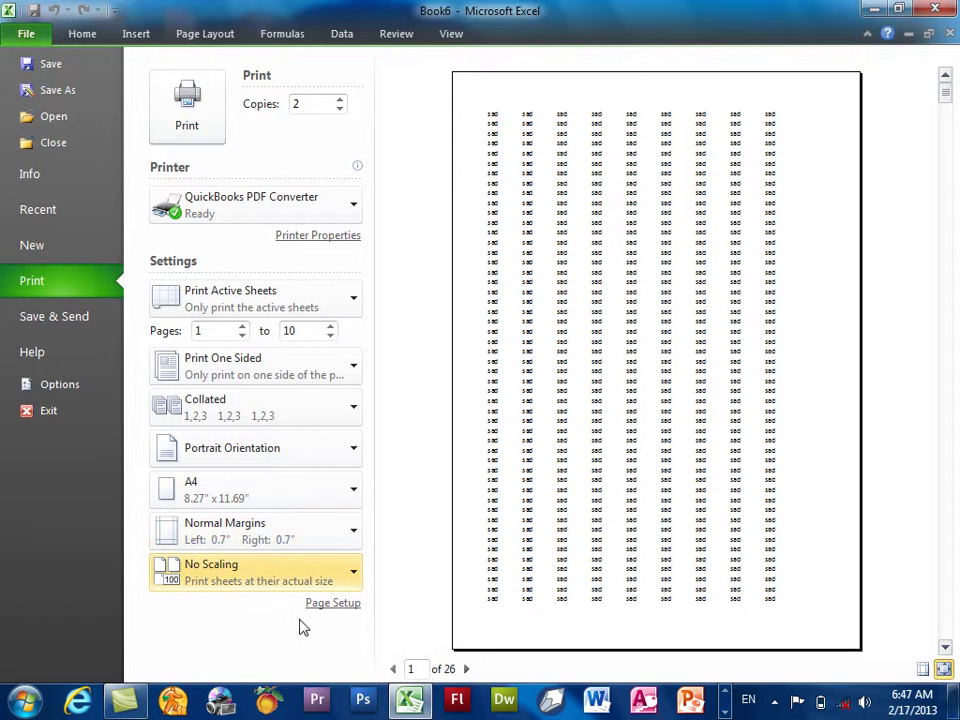
{"action": "left_click", "coordinate": [334, 603]}
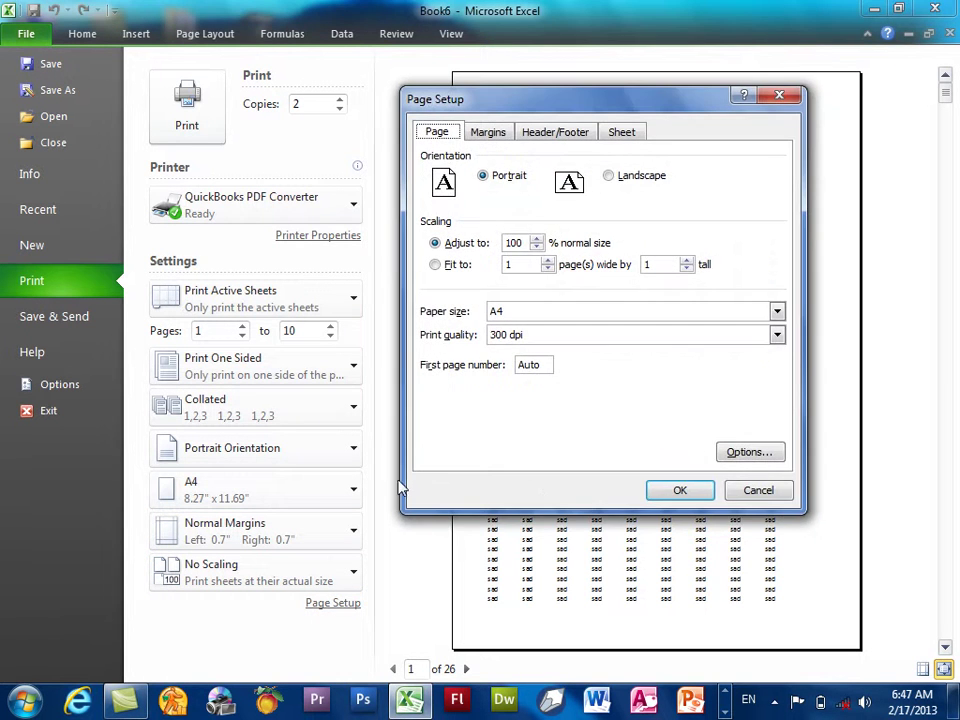
Step: Cancel Page Setup, return to the worksheet, and reopen Page Setup from the Page Layout tab
{"action": "left_click", "coordinate": [757, 500]}
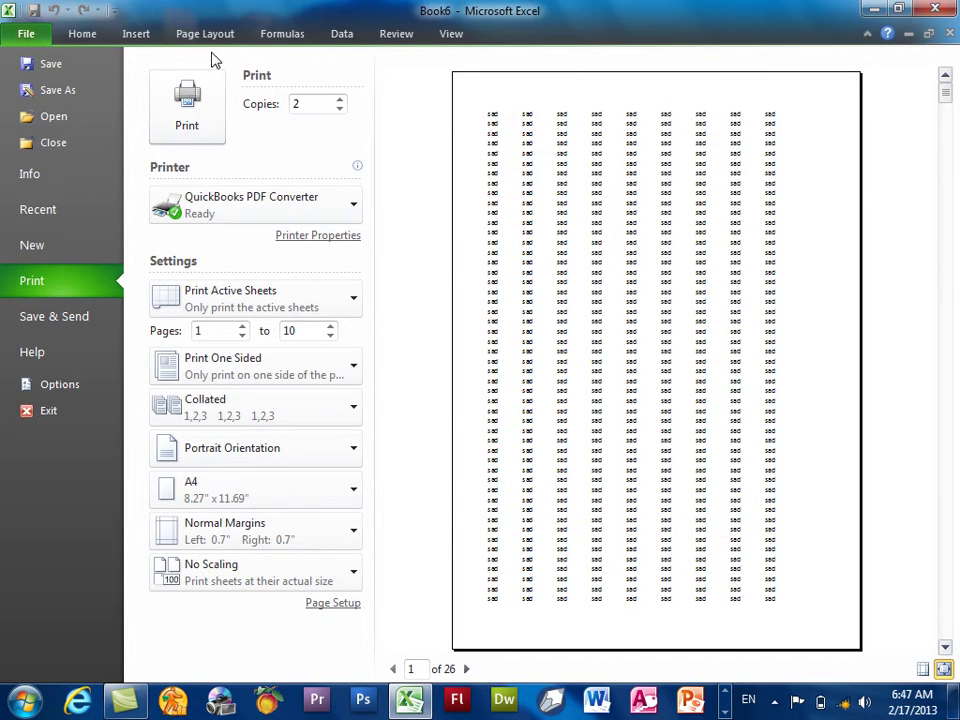
{"action": "left_click", "coordinate": [212, 36]}
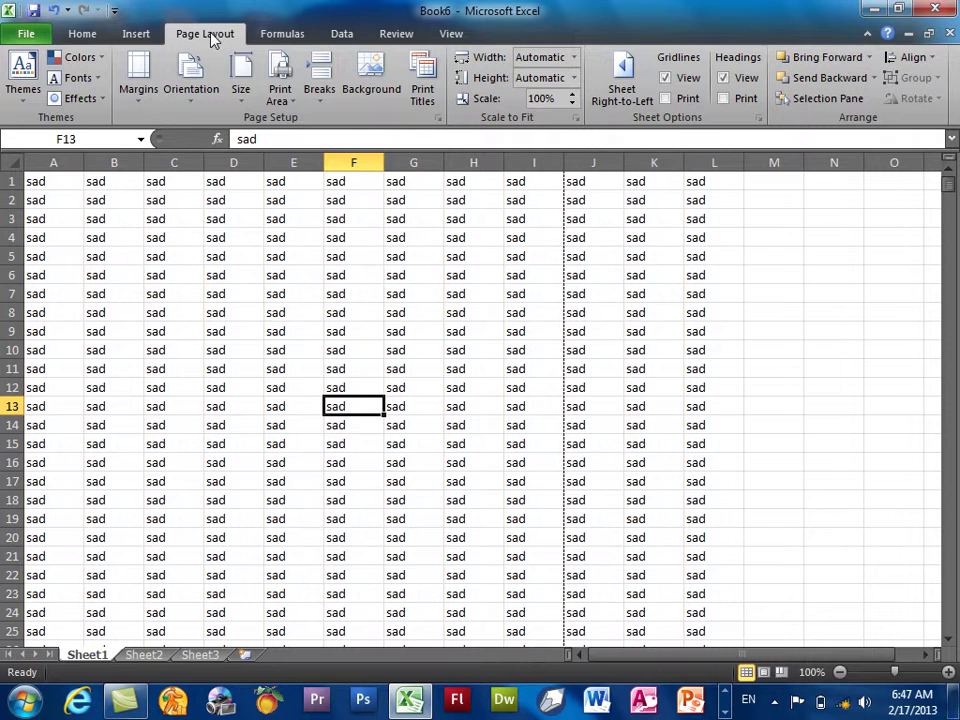
{"action": "left_click", "coordinate": [440, 119]}
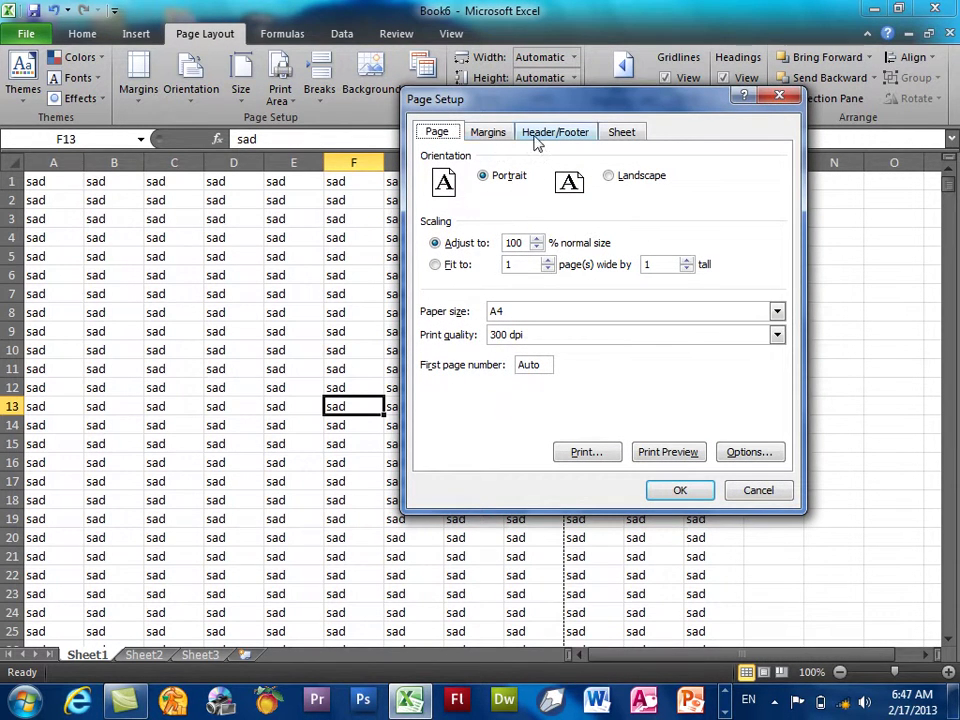
Step: Browse the Margins, Header/Footer and Sheet tabs, then go back to Page and close
{"action": "left_click", "coordinate": [500, 134]}
{"action": "left_click", "coordinate": [563, 133]}
{"action": "left_click", "coordinate": [621, 132]}
{"action": "left_click", "coordinate": [572, 133]}
{"action": "left_click", "coordinate": [487, 135]}
{"action": "left_click", "coordinate": [437, 132]}
{"action": "left_click", "coordinate": [779, 95]}
Step: Show the Print settings and preview, and set the number of copies to 3
{"action": "left_click", "coordinate": [25, 30]}
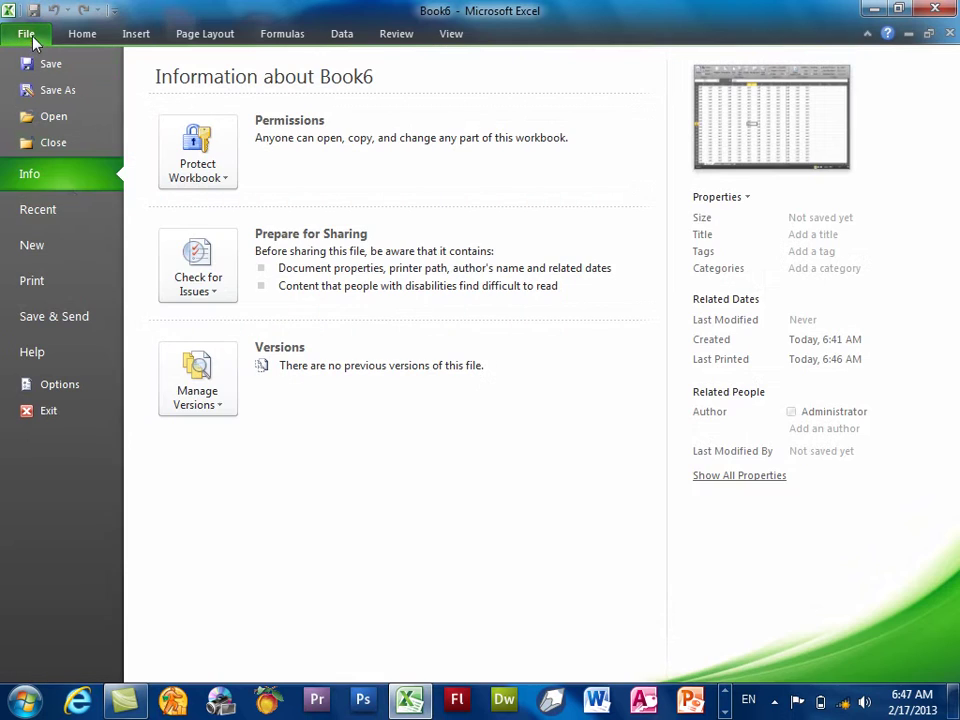
{"action": "left_click", "coordinate": [76, 281]}
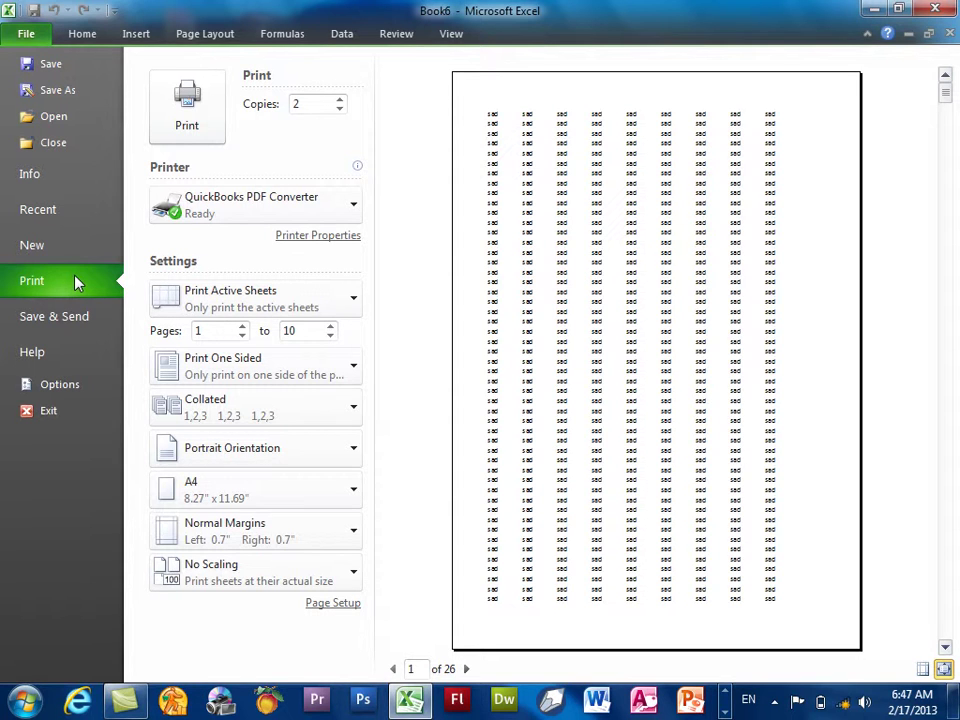
{"action": "left_click", "coordinate": [340, 99]}
{"action": "left_click", "coordinate": [402, 128]}
Step: View the Save & Send options, then close Backstage back to the sad-filled worksheet
{"action": "left_click", "coordinate": [81, 321]}
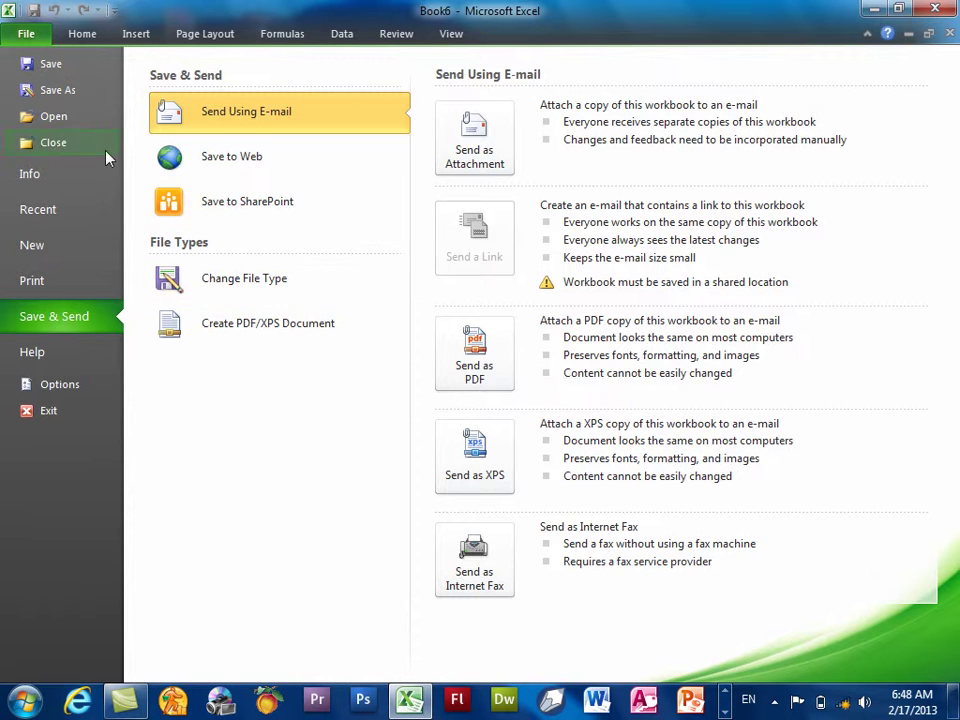
{"action": "left_click", "coordinate": [33, 31]}
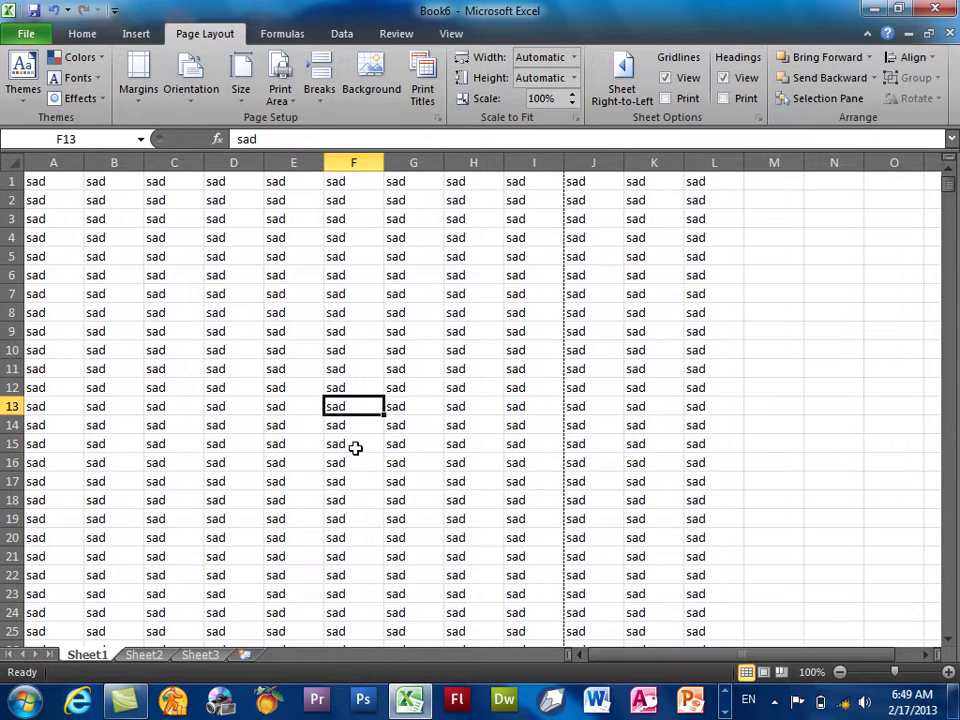
Step: Choose Excel 97-2003 Workbook under Save & Send > Change File Type and launch Save As
{"action": "left_click", "coordinate": [28, 34]}
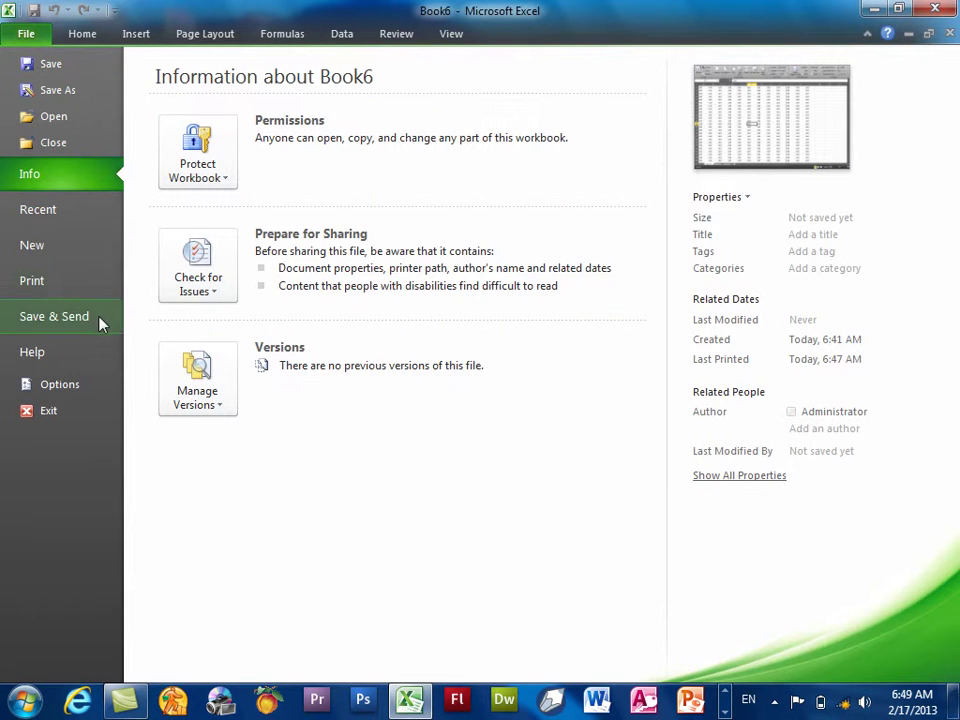
{"action": "left_click", "coordinate": [100, 321]}
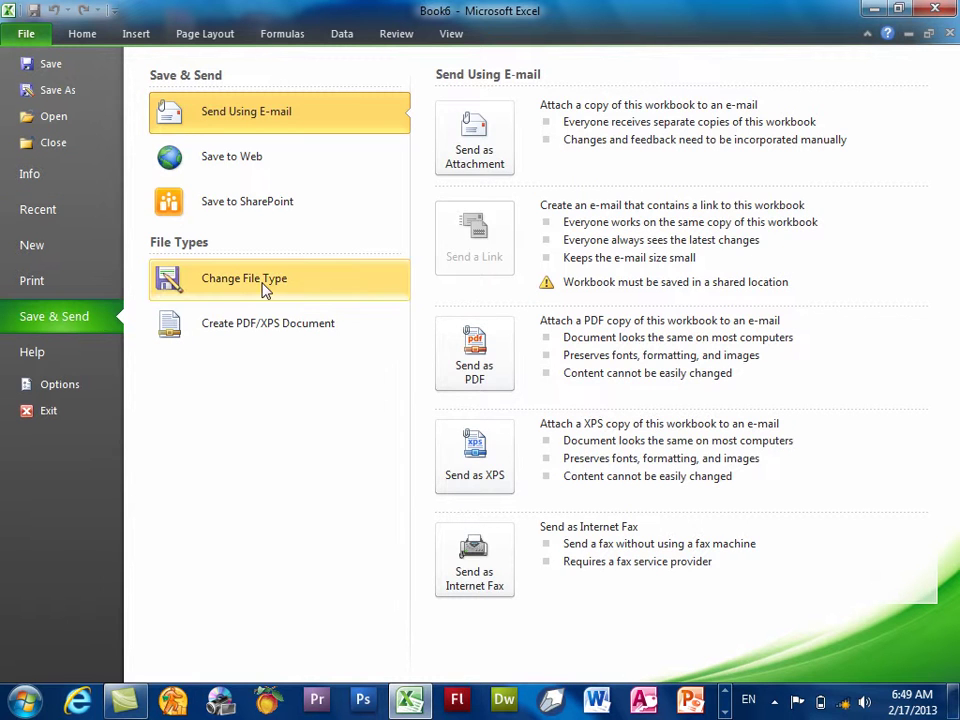
{"action": "left_click", "coordinate": [265, 287]}
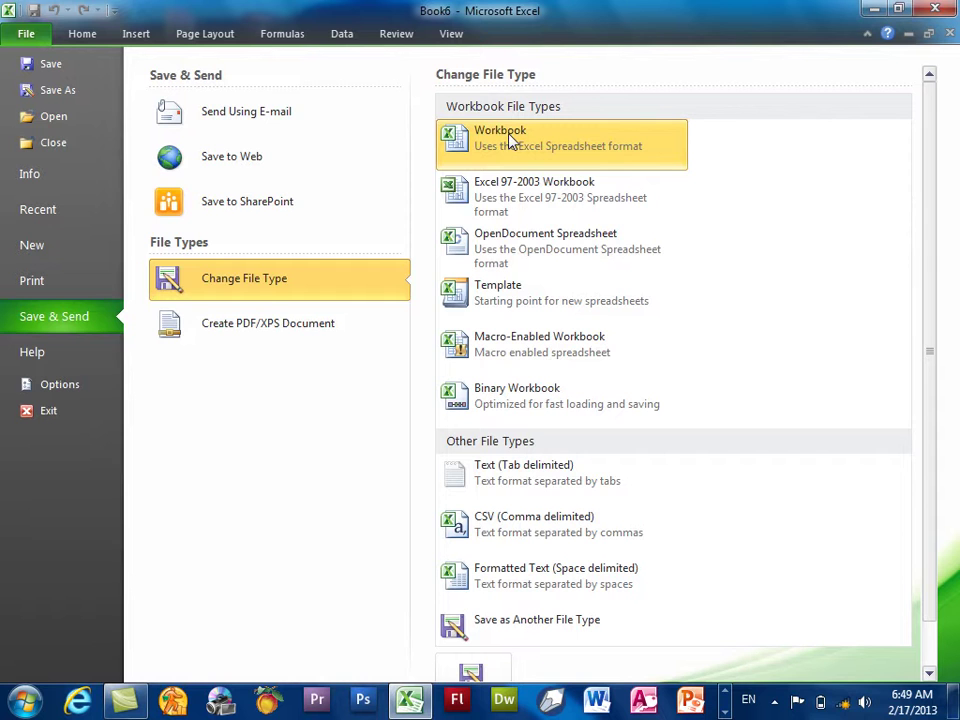
{"action": "left_click", "coordinate": [514, 197]}
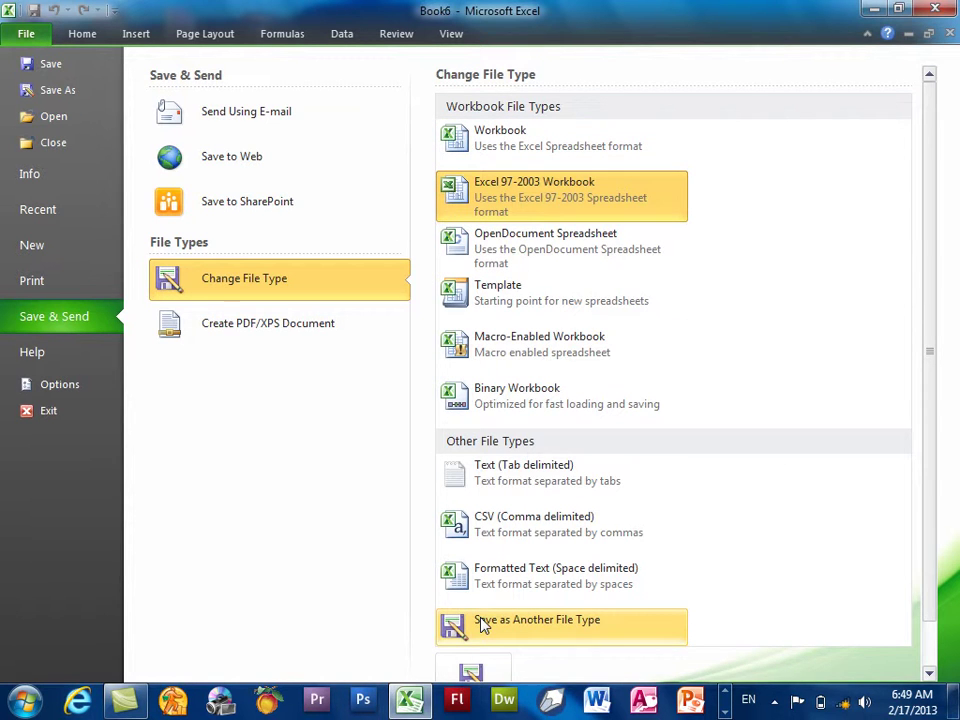
{"action": "scroll", "coordinate": [933, 521], "scroll_direction": "down", "scroll_amount": 1}
{"action": "scroll", "coordinate": [933, 521], "scroll_direction": "down", "scroll_amount": 2}
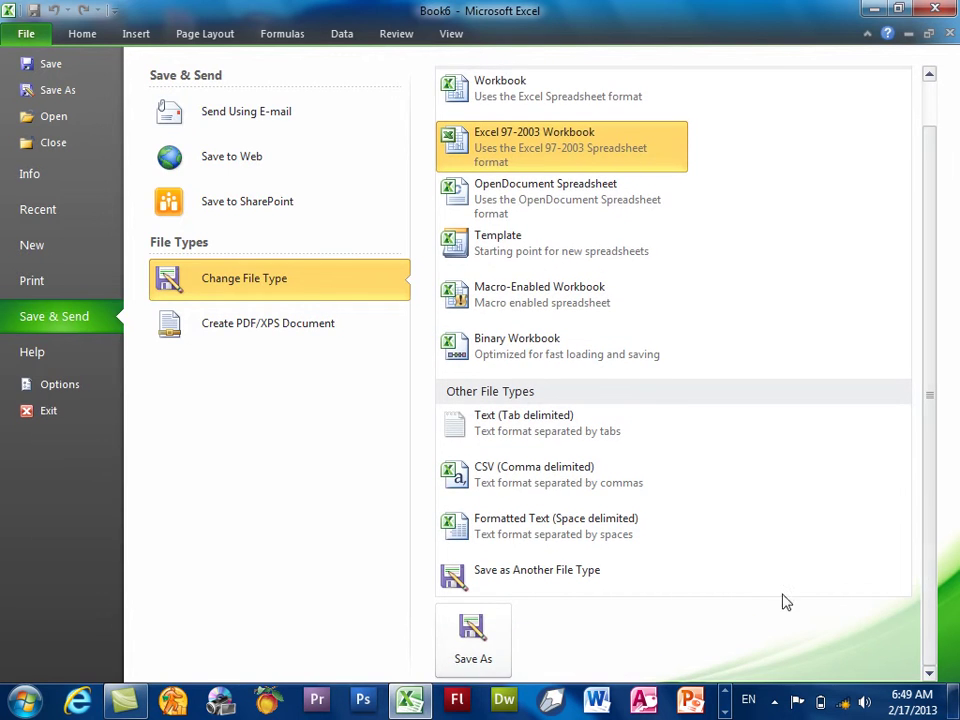
{"action": "left_click", "coordinate": [486, 660]}
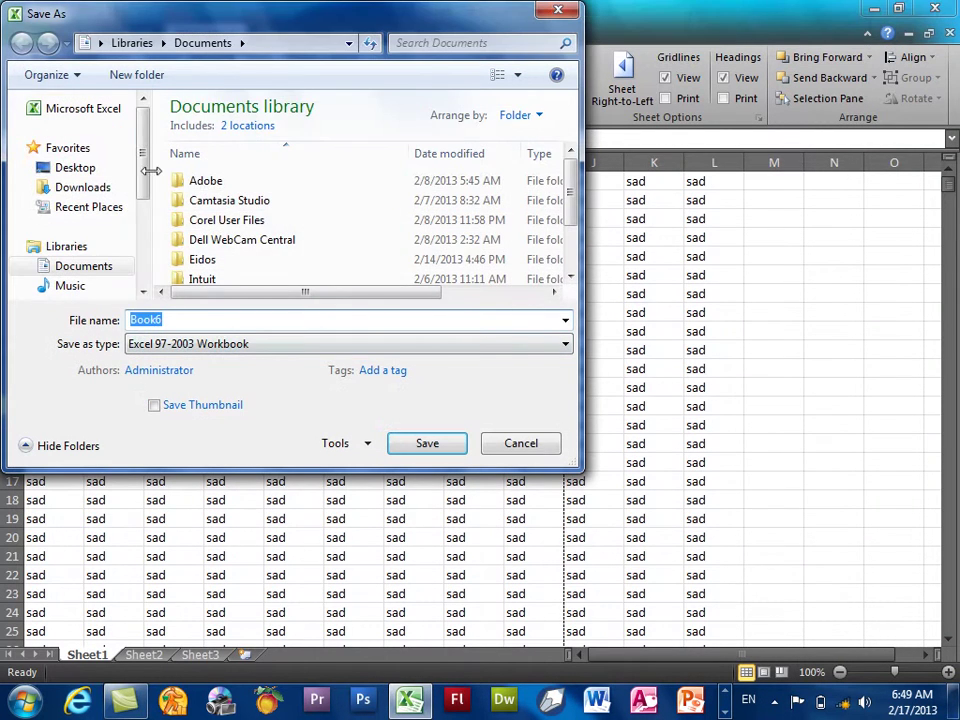
Step: Save the workbook to the Desktop under the name 2003
{"action": "left_click", "coordinate": [80, 168]}
{"action": "type", "text": "2003"}
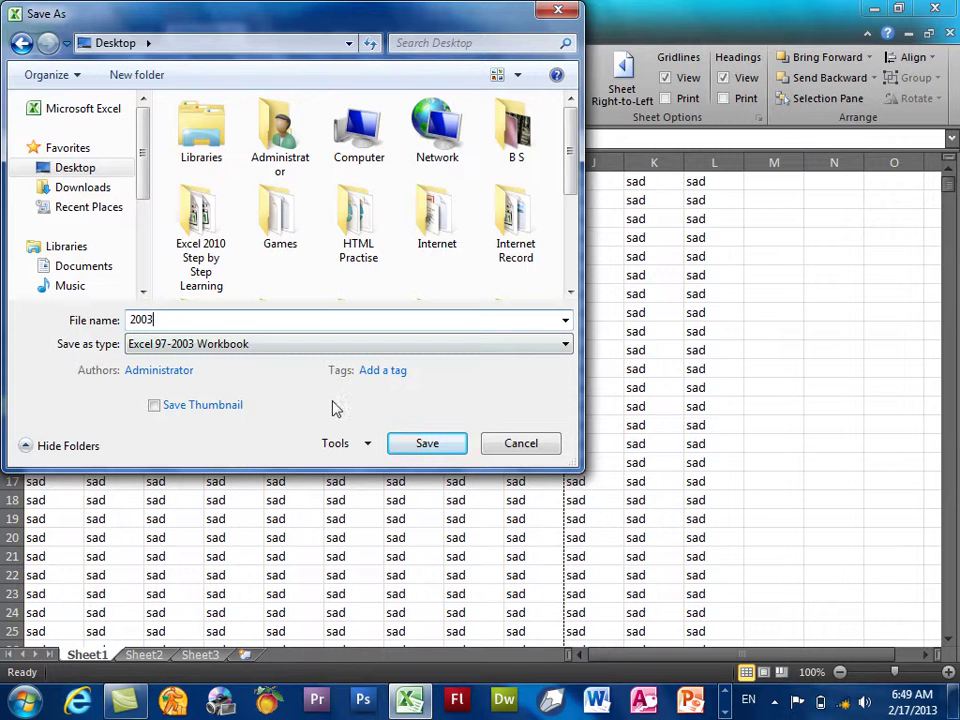
{"action": "left_click", "coordinate": [446, 449]}
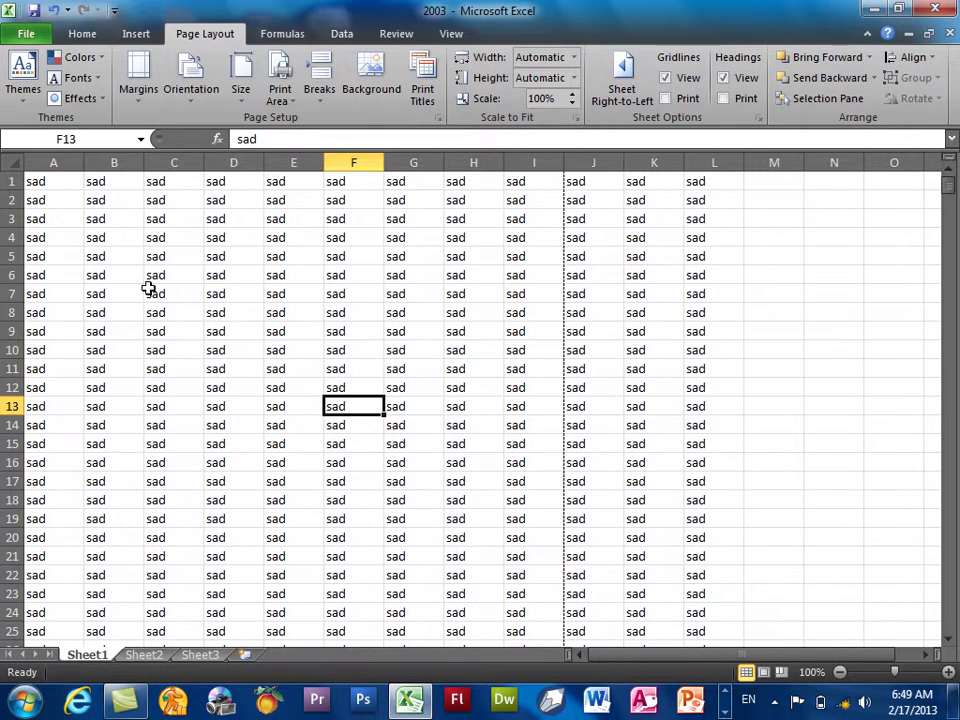
Step: Go back to the Save & Send options for 2003.xls
{"action": "left_click", "coordinate": [24, 35]}
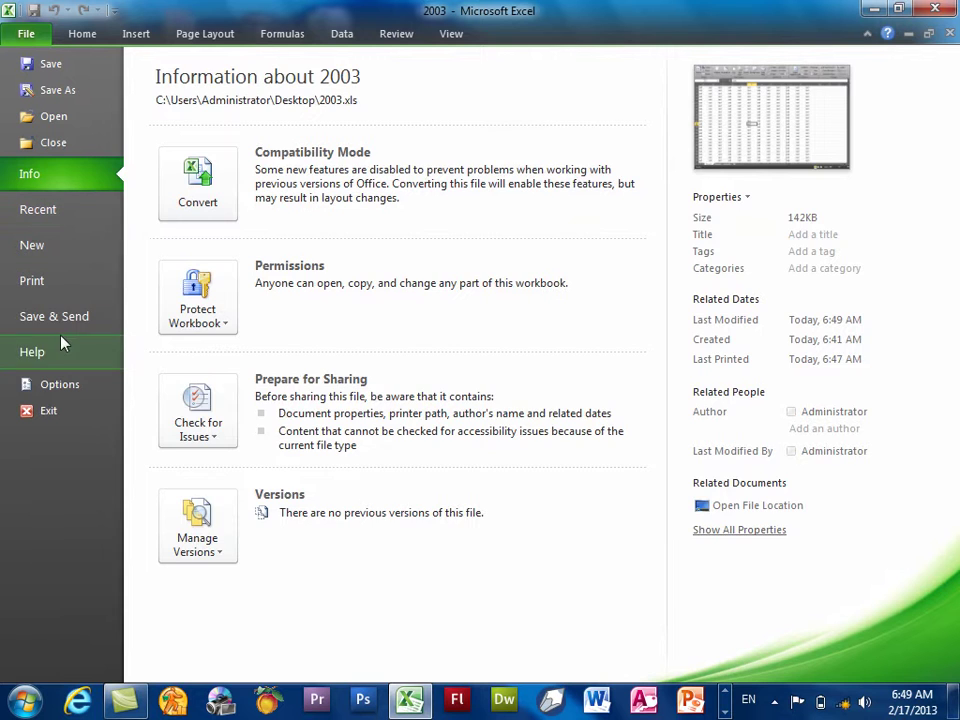
{"action": "left_click", "coordinate": [60, 350]}
{"action": "left_click", "coordinate": [60, 317]}
Step: Pick the standard Excel Workbook type under Change File Type and launch Save As
{"action": "left_click", "coordinate": [240, 280]}
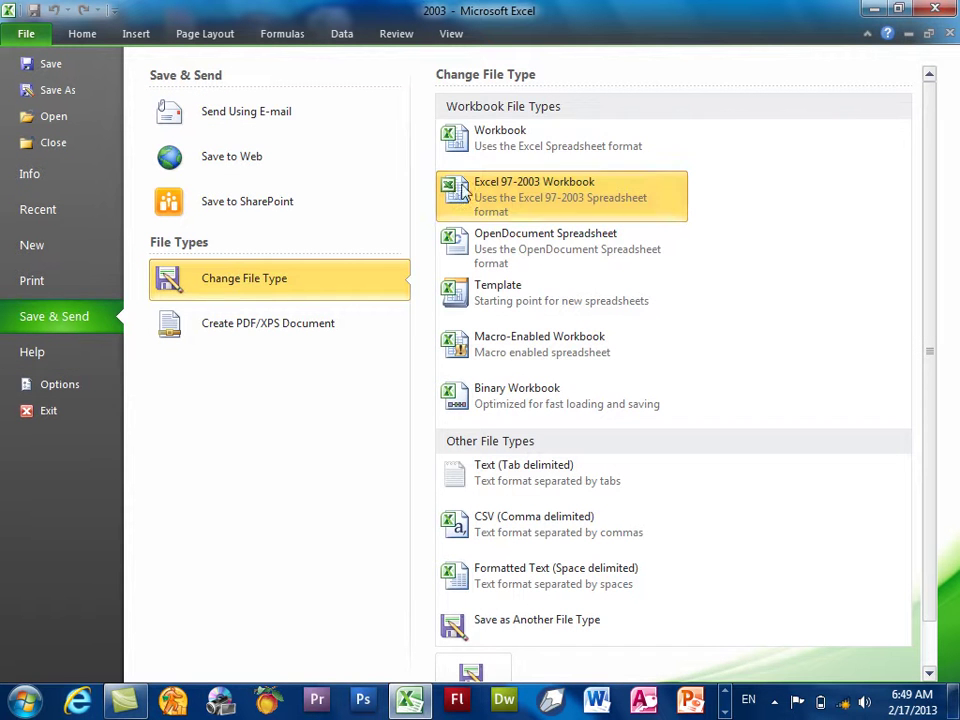
{"action": "left_click", "coordinate": [520, 138]}
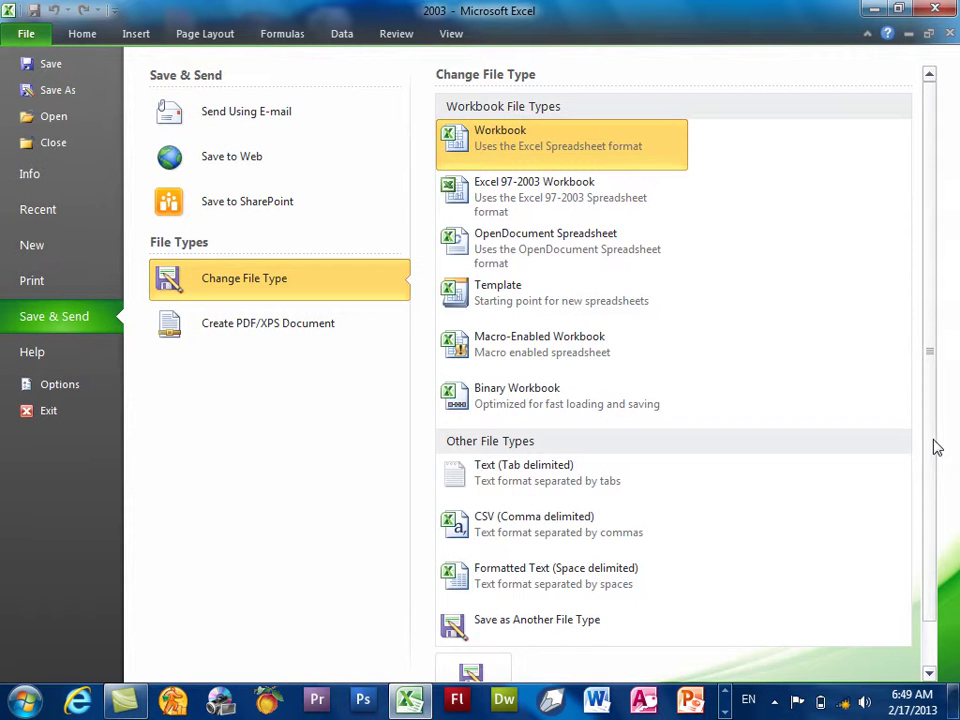
{"action": "scroll", "coordinate": [934, 470], "scroll_direction": "down", "scroll_amount": 2}
{"action": "left_click", "coordinate": [479, 645]}
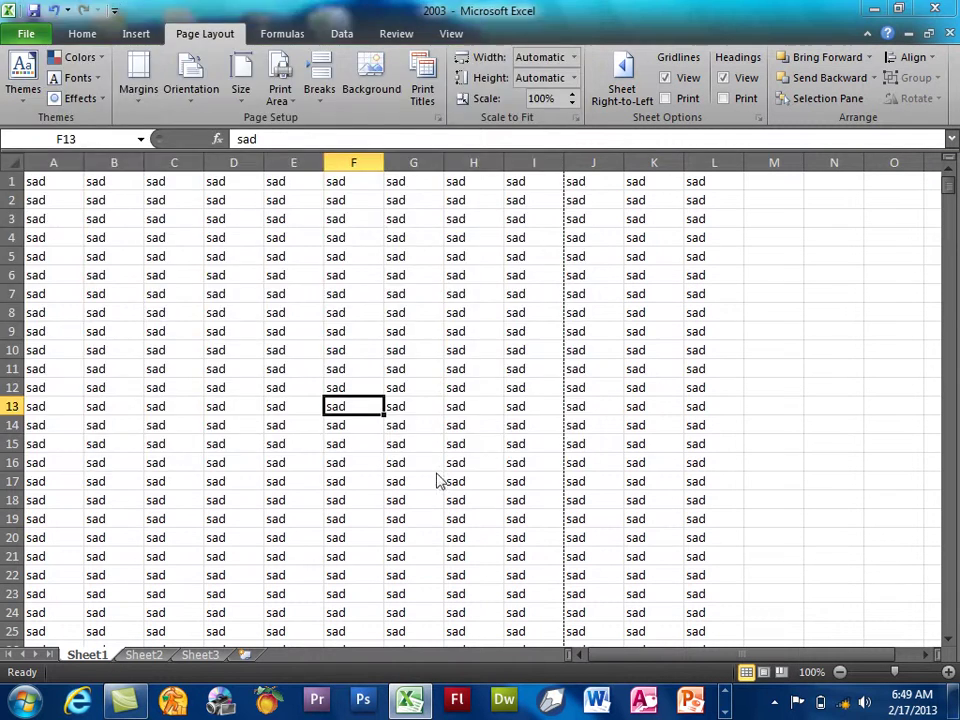
Step: Save the workbook to Downloads as 2010, then minimise Excel
{"action": "left_click", "coordinate": [82, 119]}
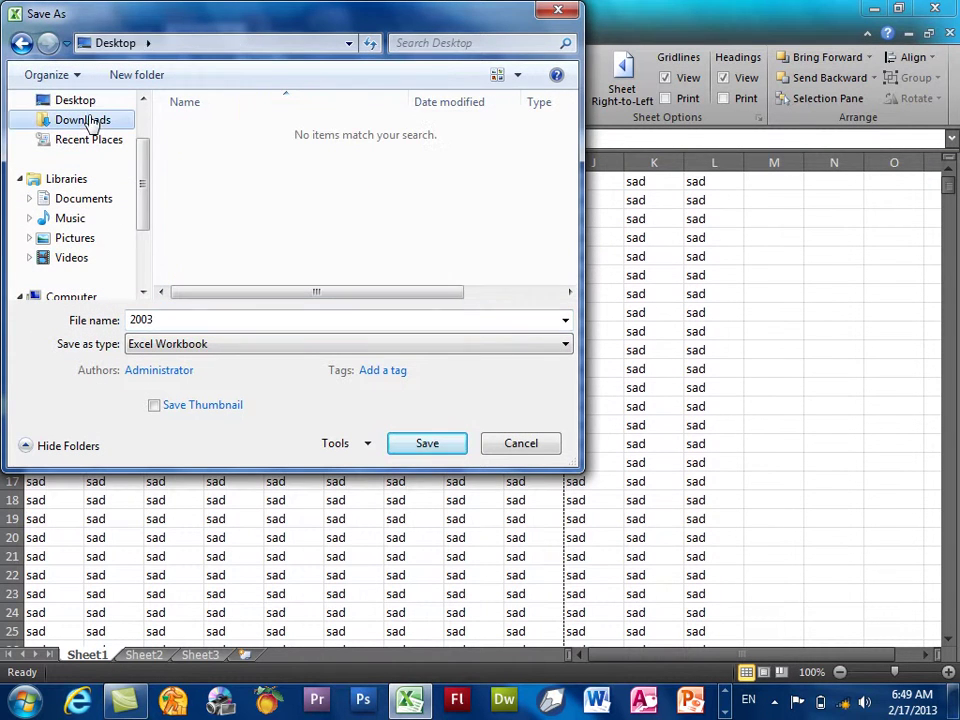
{"action": "left_click", "coordinate": [200, 320]}
{"action": "type", "text": "2010"}
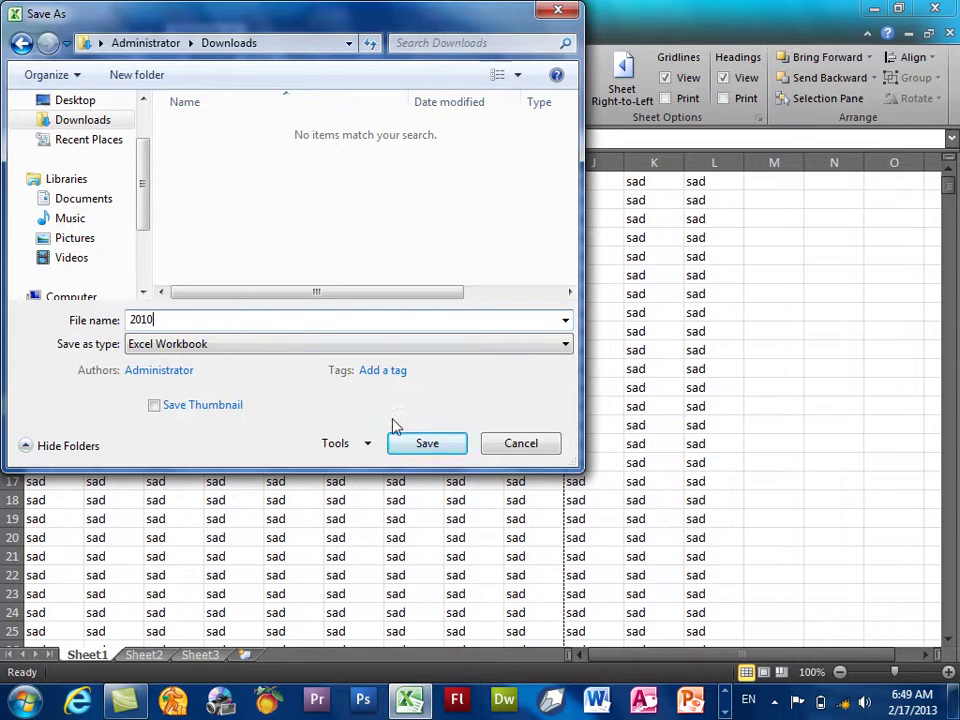
{"action": "left_click", "coordinate": [422, 442]}
{"action": "left_click", "coordinate": [408, 705]}
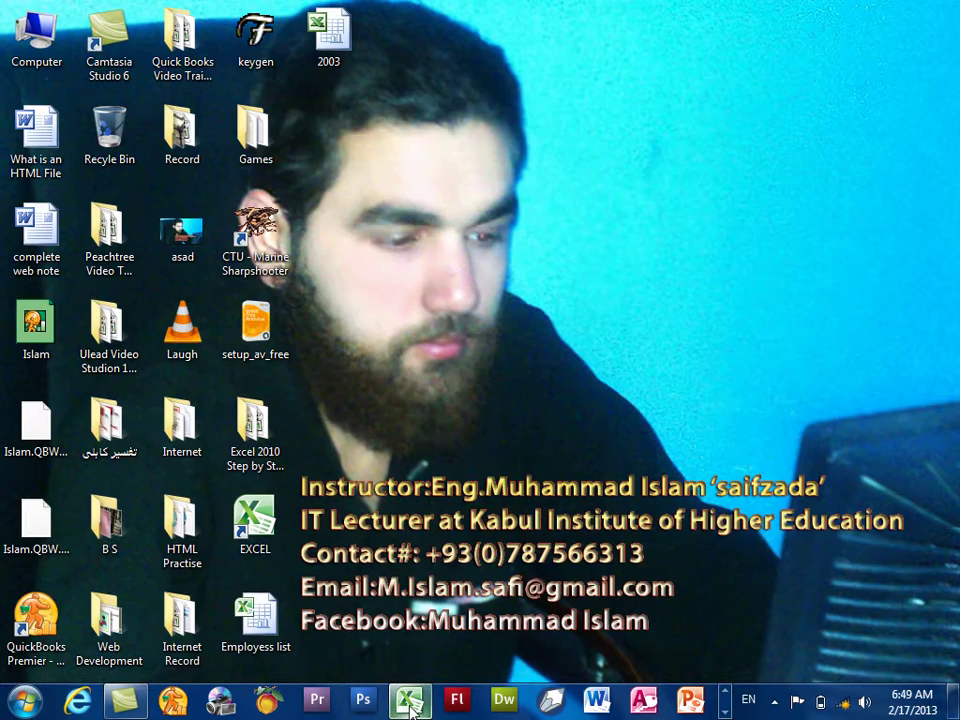
Step: Restore the minimised Excel window with the 2010 workbook from the taskbar
{"action": "left_click", "coordinate": [774, 700]}
{"action": "left_click", "coordinate": [601, 288]}
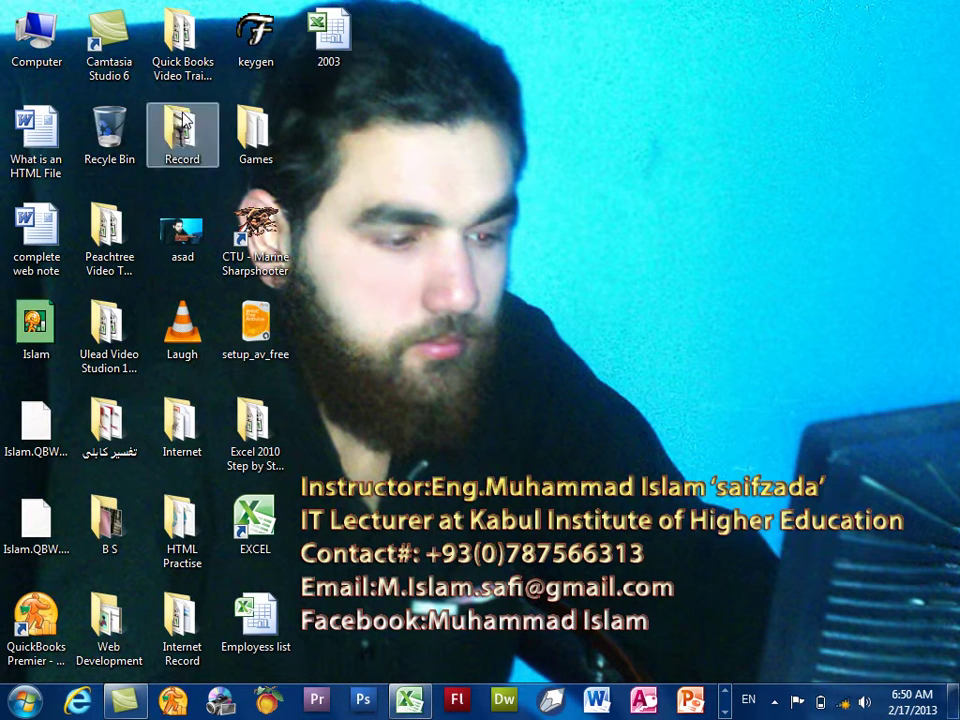
{"action": "left_click_drag", "start_coordinate": [450, 460], "coordinate": [674, 548]}
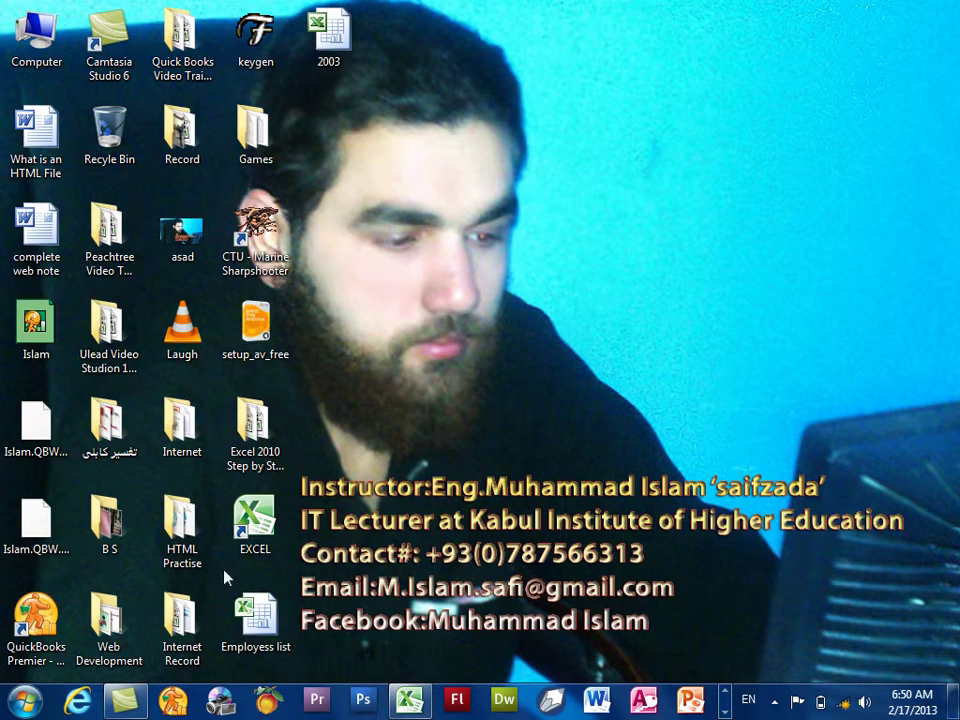
{"action": "left_click", "coordinate": [409, 699]}
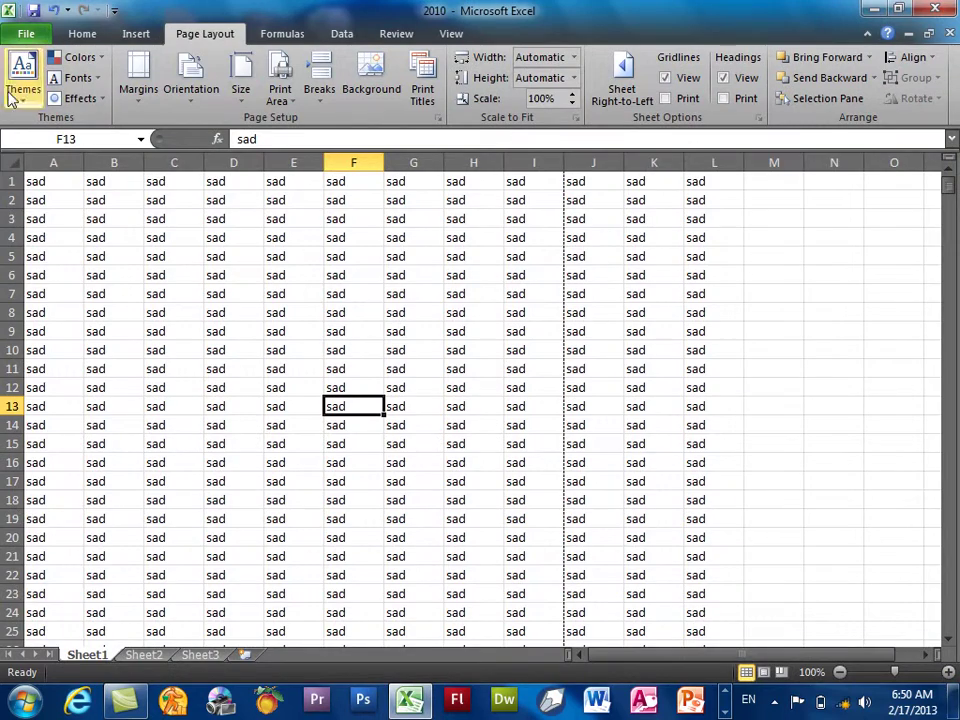
Step: Check the 2010.xlsx Info page, select cell A4, then show the Save & Send options
{"action": "left_click", "coordinate": [12, 36]}
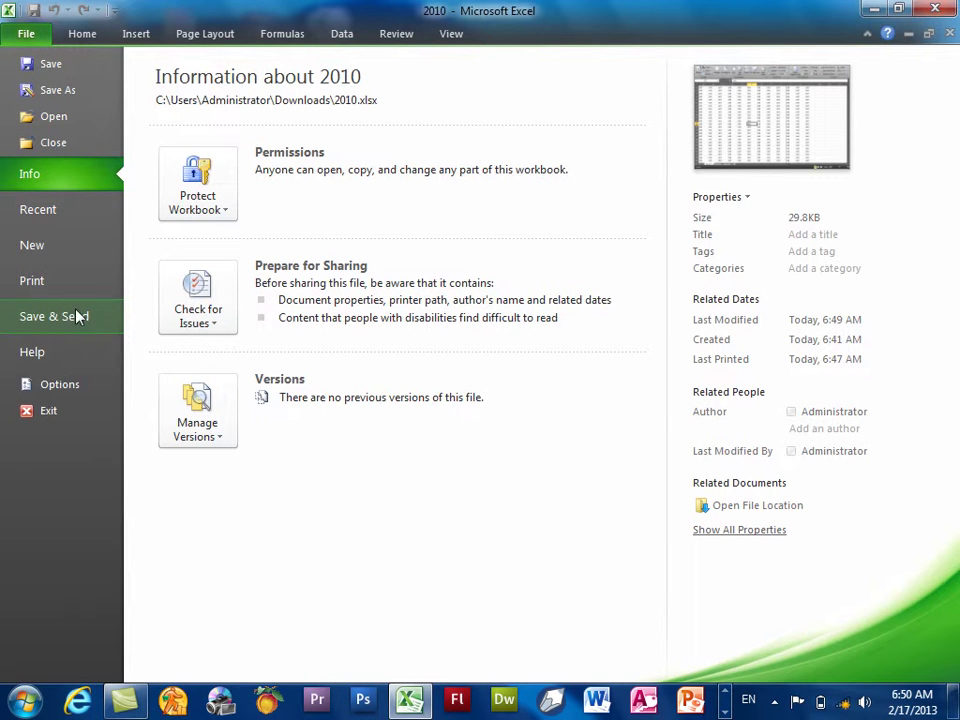
{"action": "left_click", "coordinate": [24, 42]}
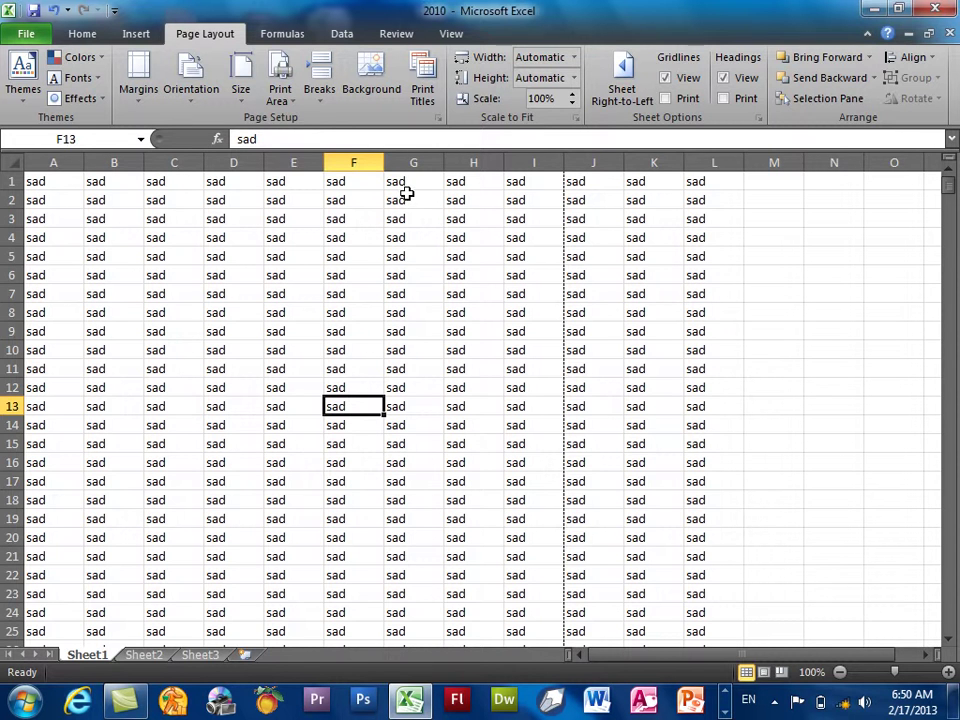
{"action": "left_click", "coordinate": [78, 237]}
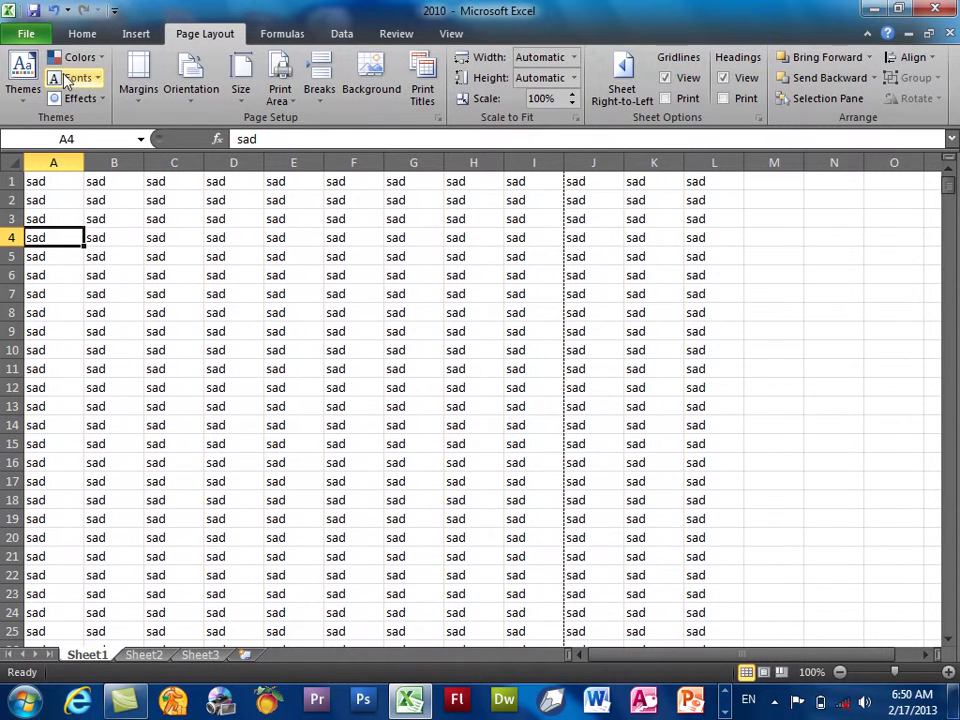
{"action": "left_click", "coordinate": [26, 36]}
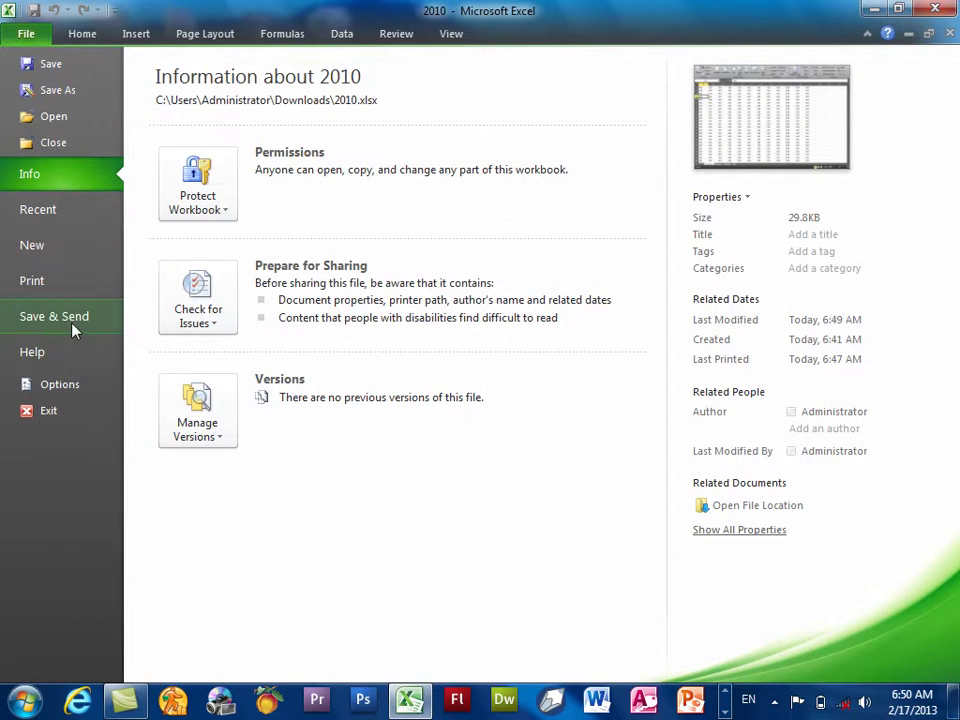
{"action": "left_click", "coordinate": [73, 330]}
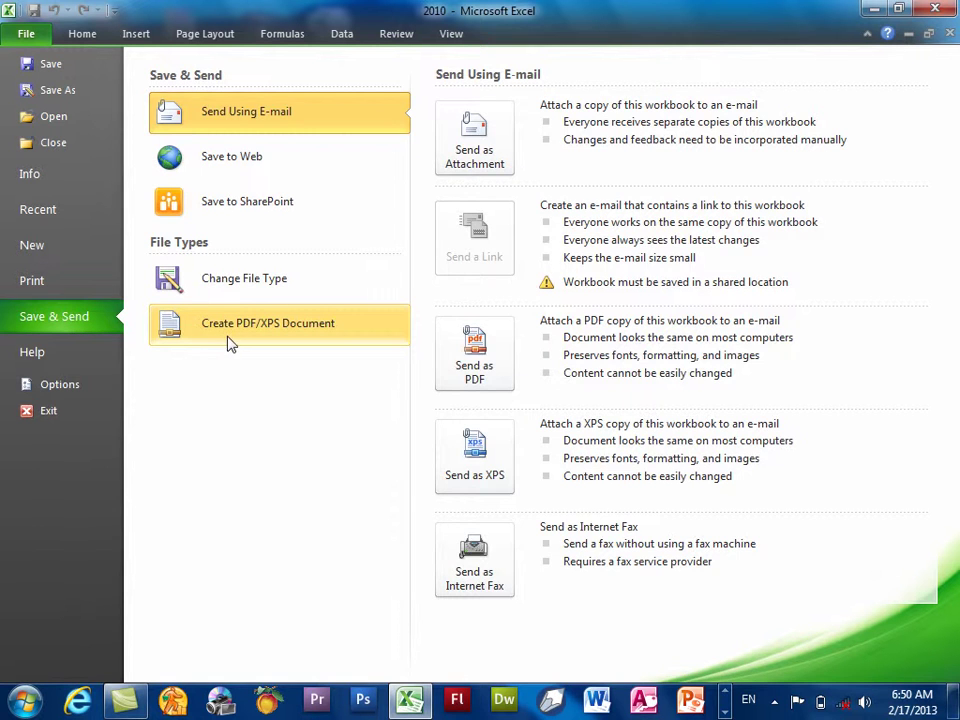
Step: Publish the workbook to the Desktop as a PDF named 'PDF'
{"action": "left_click", "coordinate": [229, 341]}
{"action": "left_click", "coordinate": [482, 262]}
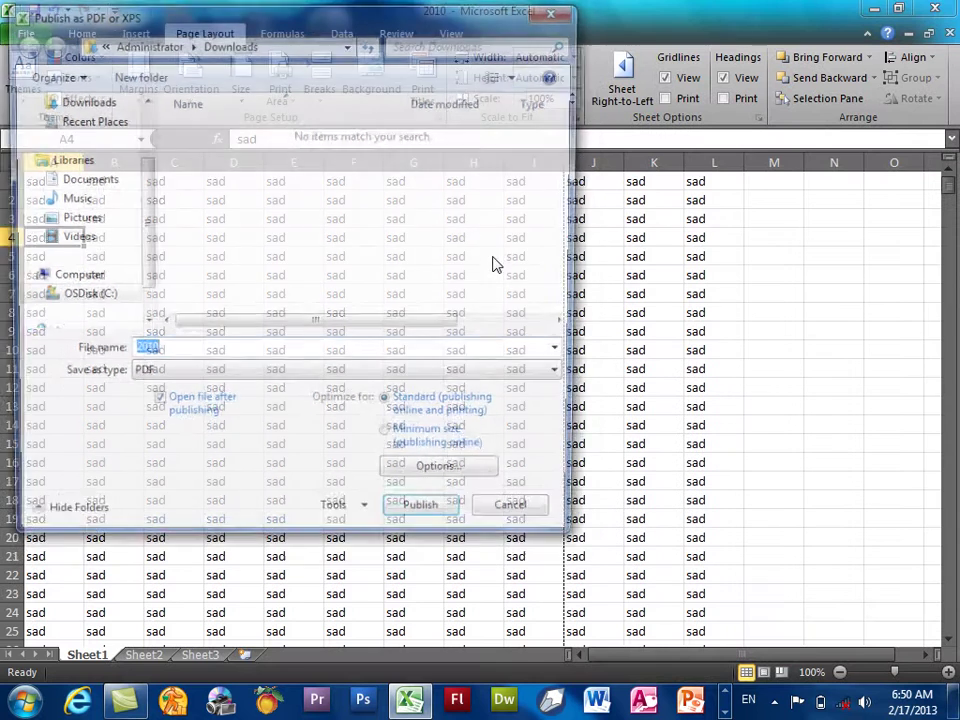
{"action": "left_click_drag", "start_coordinate": [146, 253], "coordinate": [153, 156]}
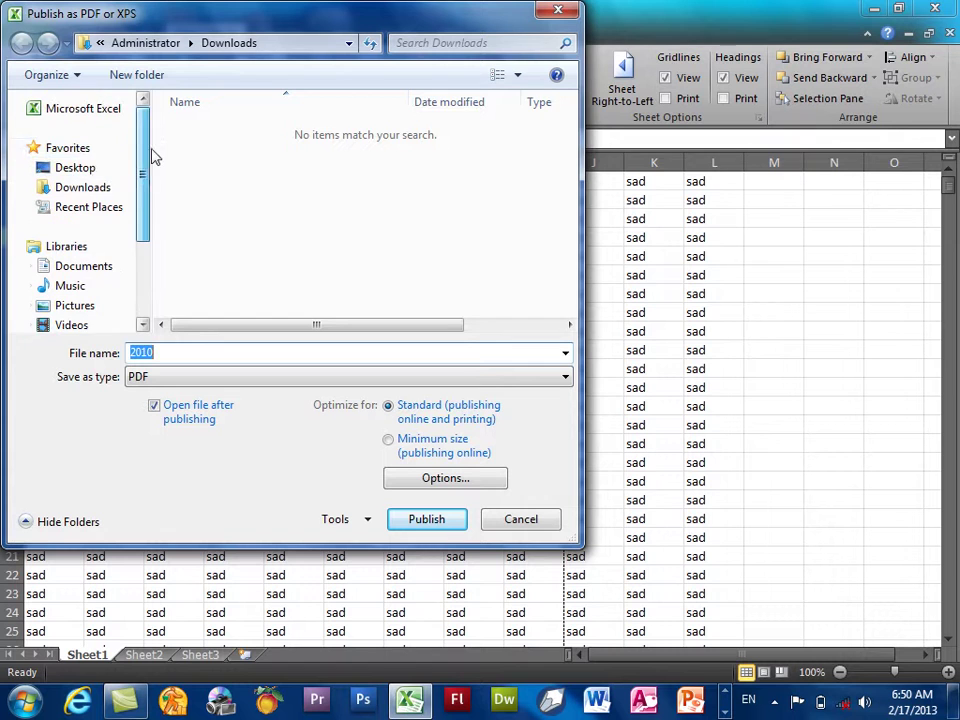
{"action": "left_click", "coordinate": [70, 167]}
{"action": "left_click", "coordinate": [184, 352]}
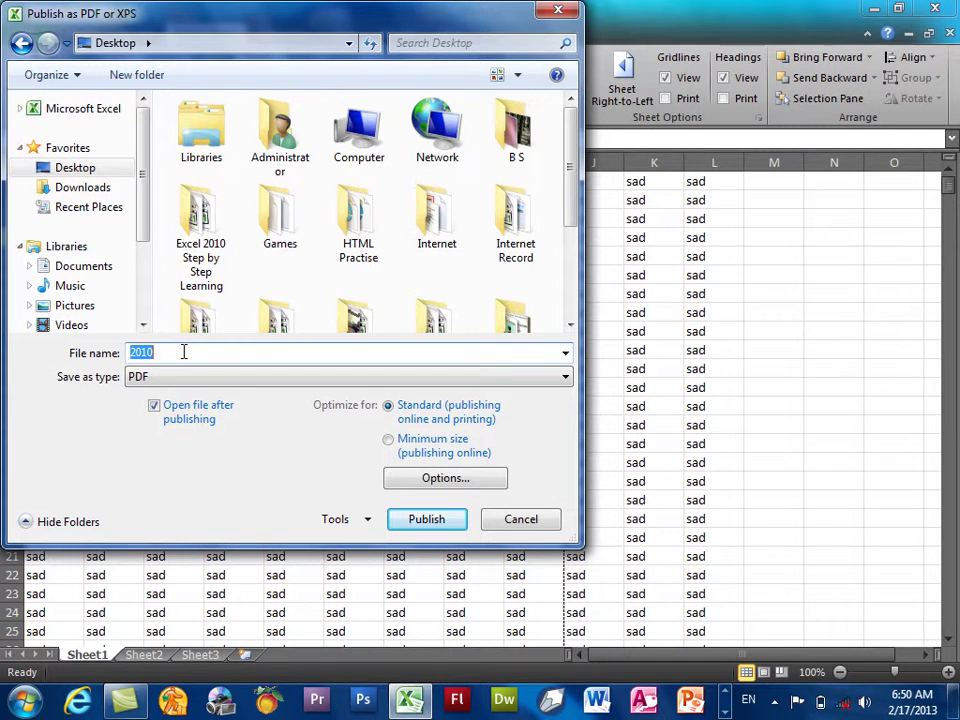
{"action": "type", "text": "PDF"}
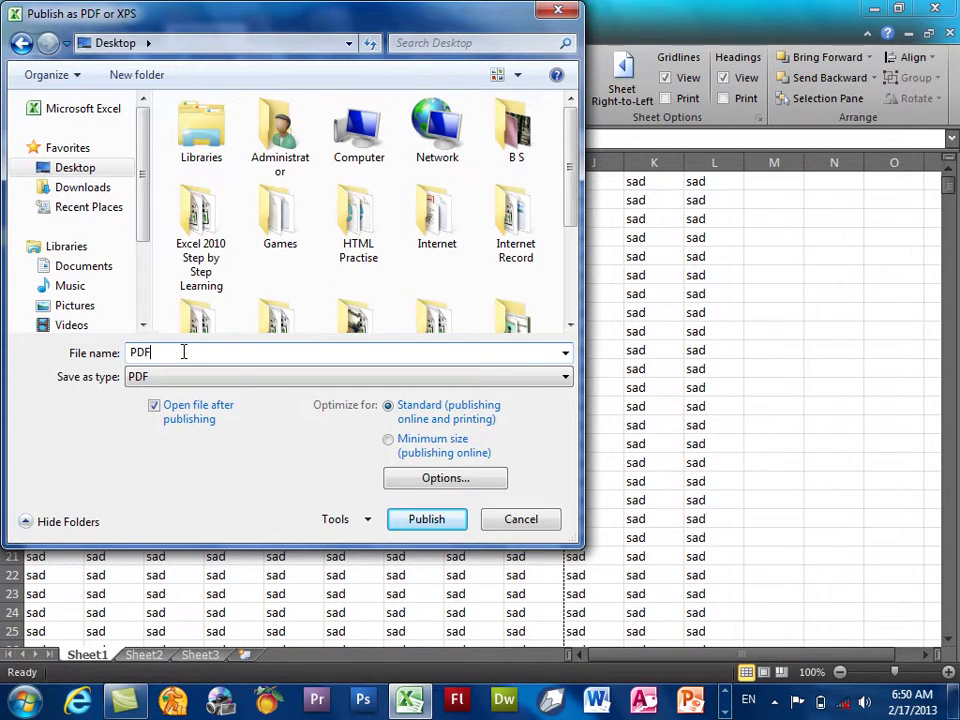
{"action": "left_click", "coordinate": [437, 522]}
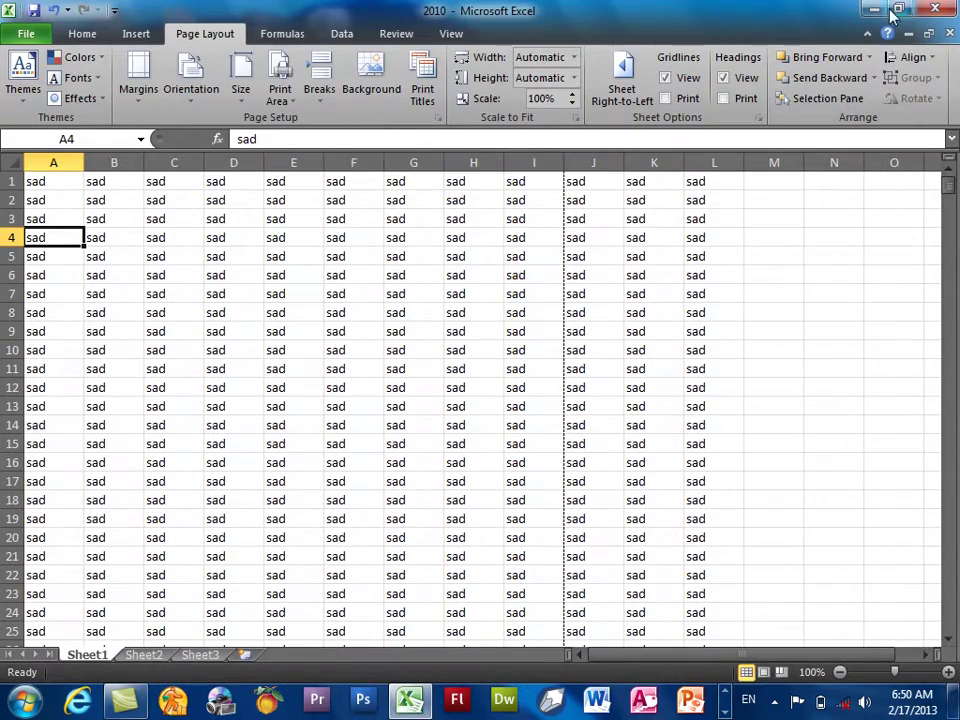
{"action": "left_click", "coordinate": [885, 10]}
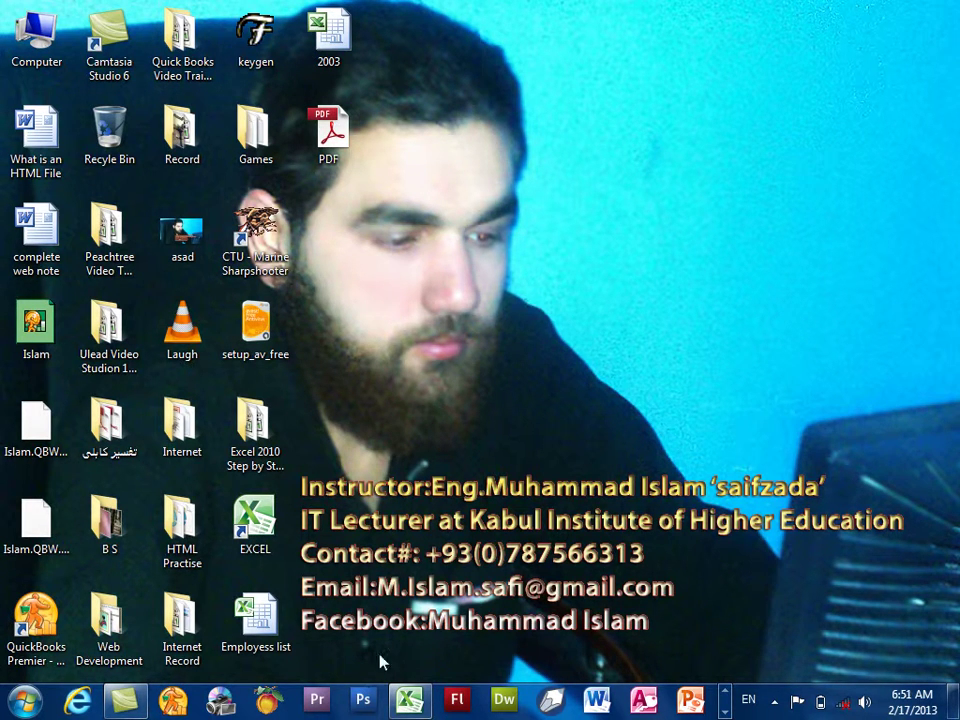
{"action": "left_click", "coordinate": [408, 699]}
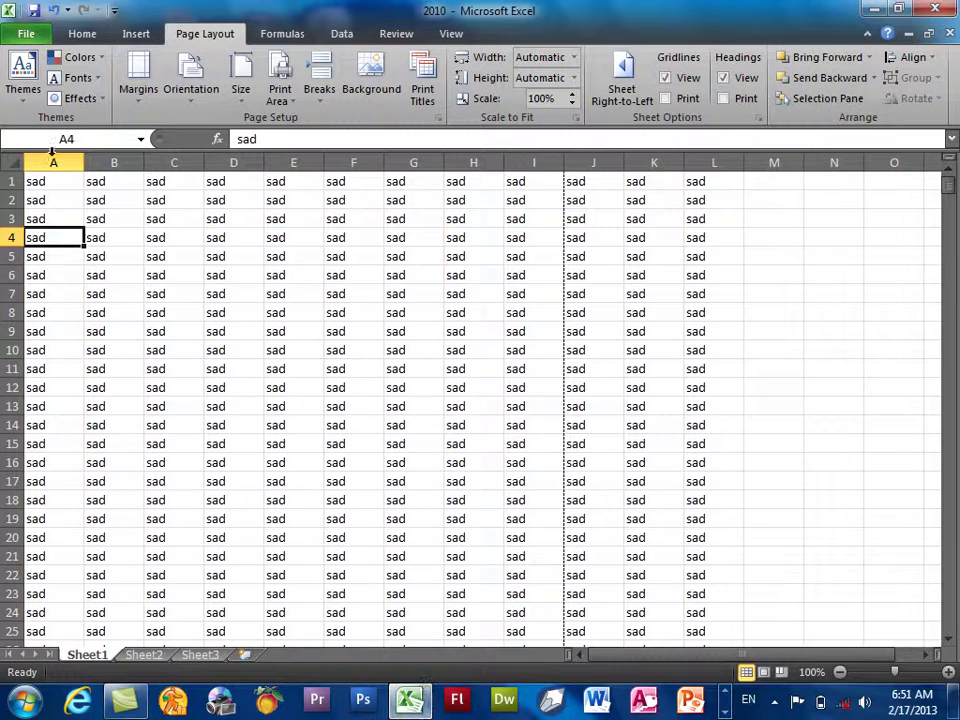
{"action": "left_click", "coordinate": [62, 274]}
{"action": "left_click", "coordinate": [70, 38]}
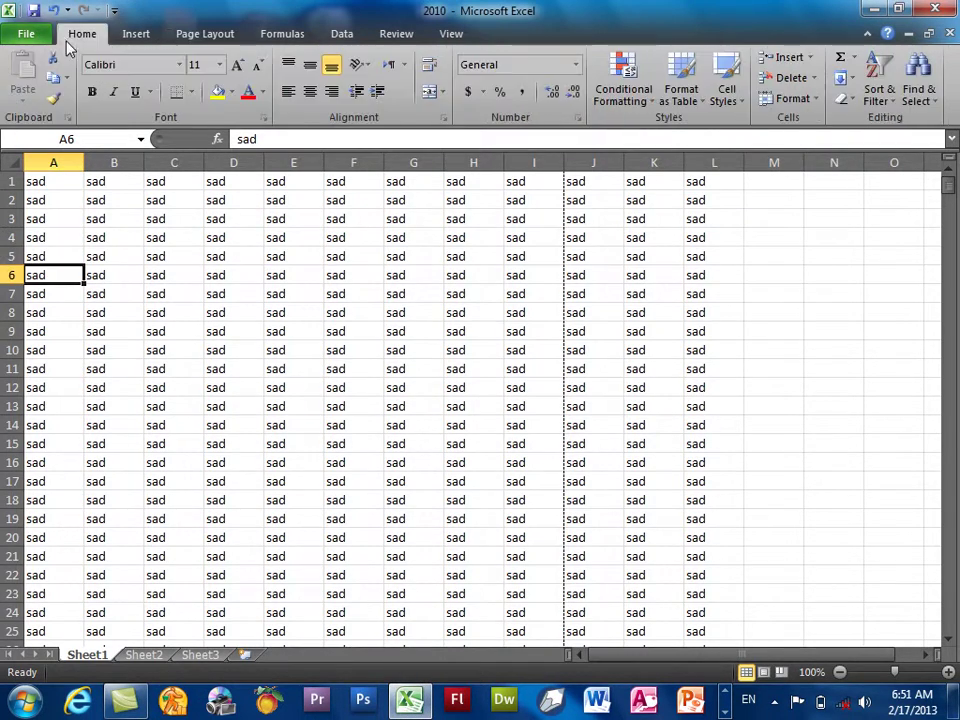
{"action": "left_click", "coordinate": [26, 34]}
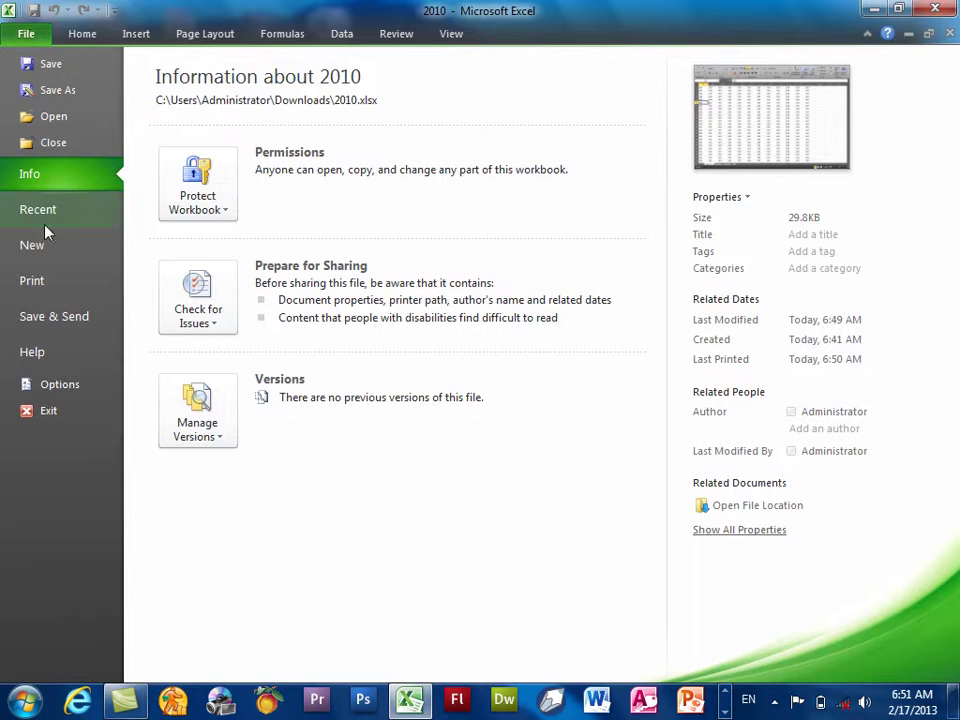
{"action": "left_click", "coordinate": [48, 358]}
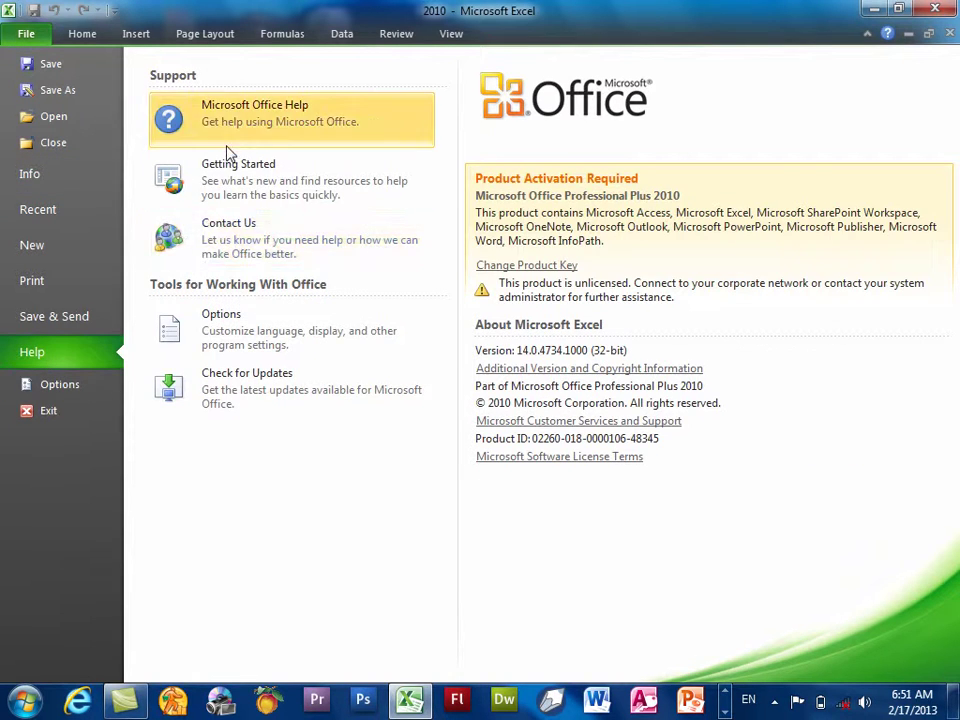
{"action": "left_click", "coordinate": [245, 125]}
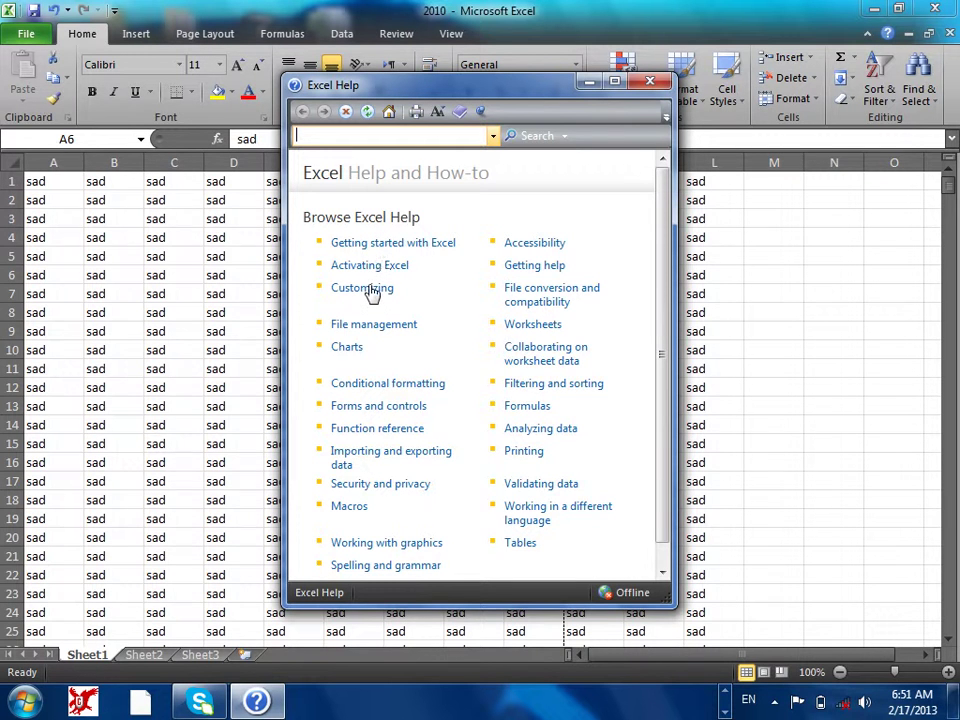
{"action": "left_click", "coordinate": [358, 348]}
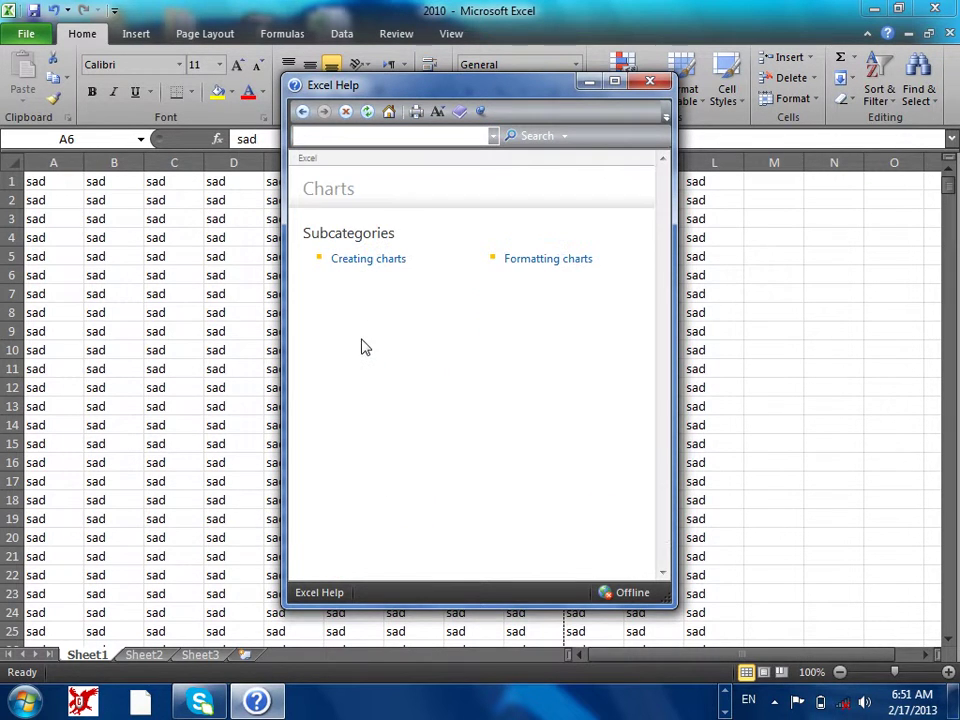
{"action": "left_click", "coordinate": [378, 260]}
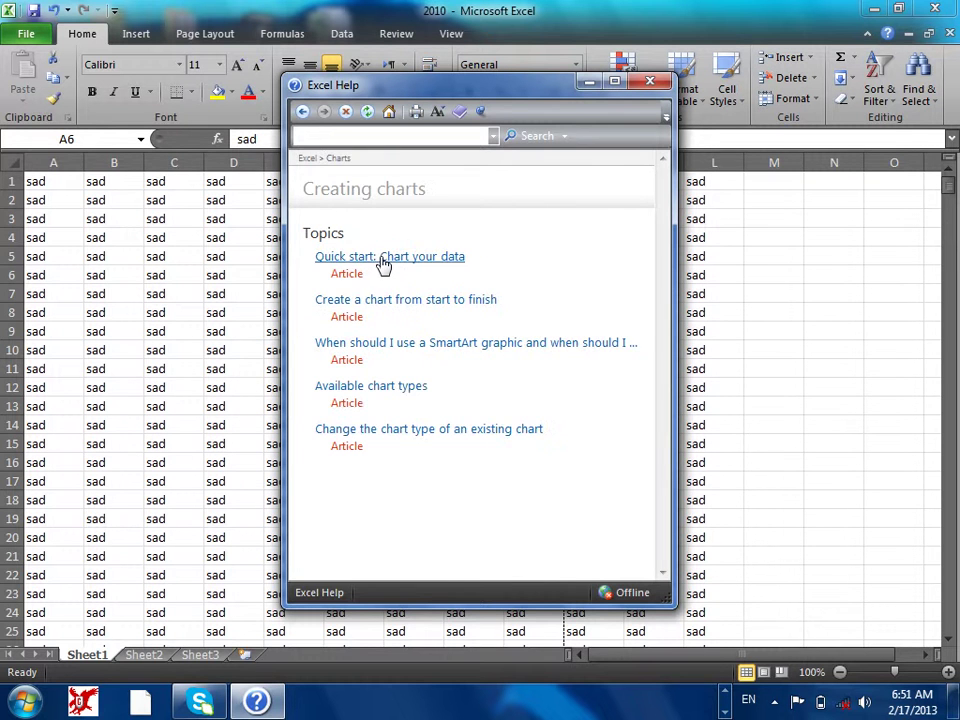
{"action": "left_click", "coordinate": [381, 302]}
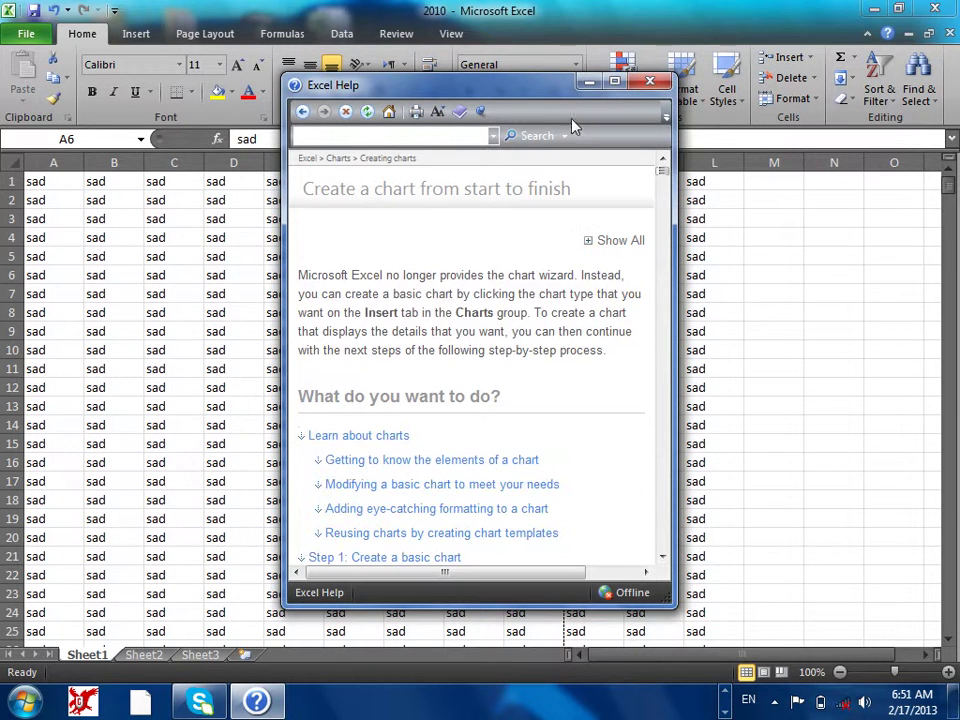
{"action": "left_click", "coordinate": [614, 84]}
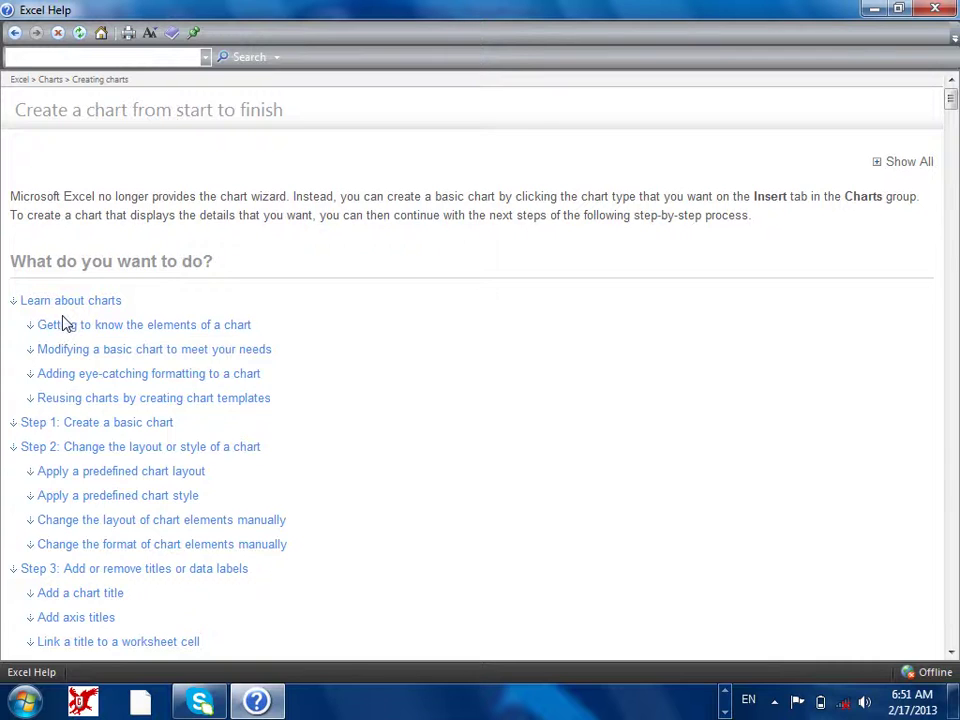
{"action": "left_click", "coordinate": [66, 324]}
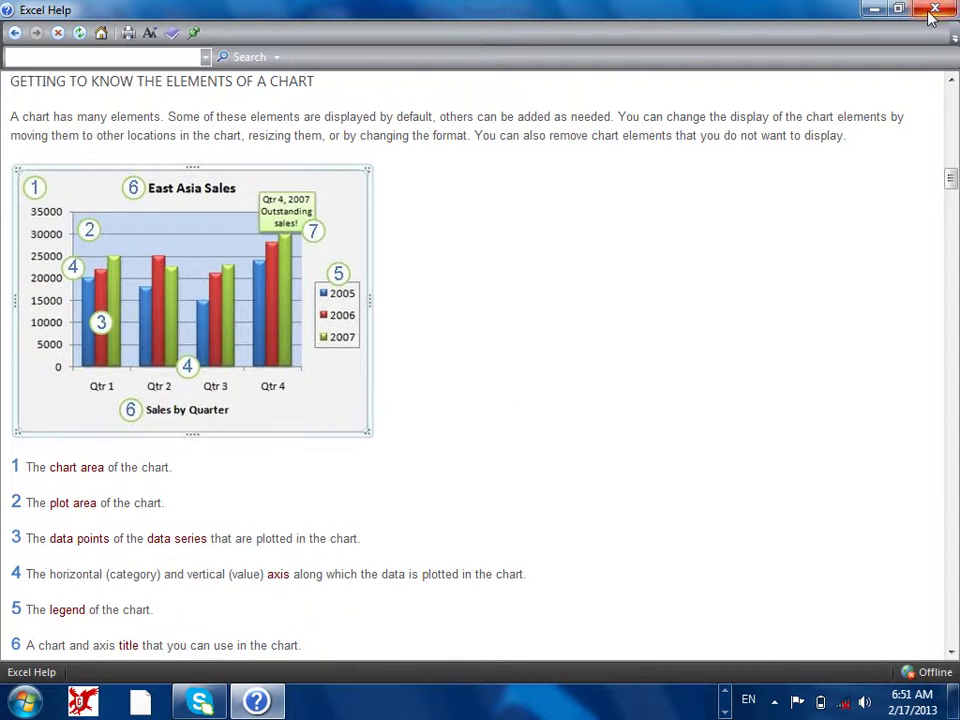
{"action": "left_click", "coordinate": [932, 10]}
{"action": "left_click", "coordinate": [300, 279]}
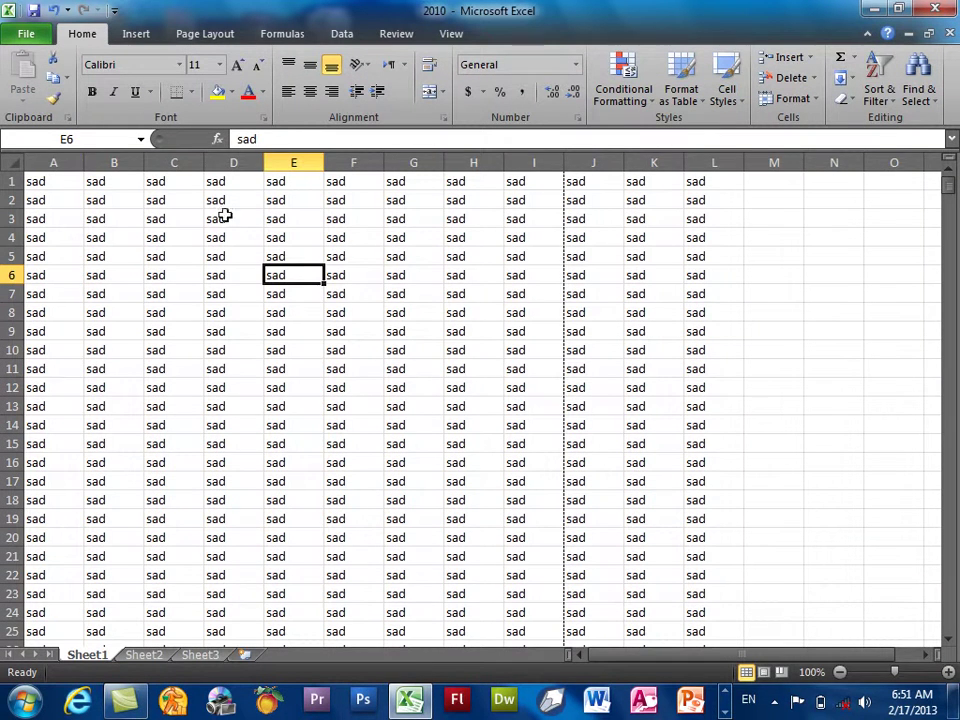
Step: Exit Excel, choosing Don't Save for the changes to 2010.xlsx
{"action": "left_click", "coordinate": [26, 34]}
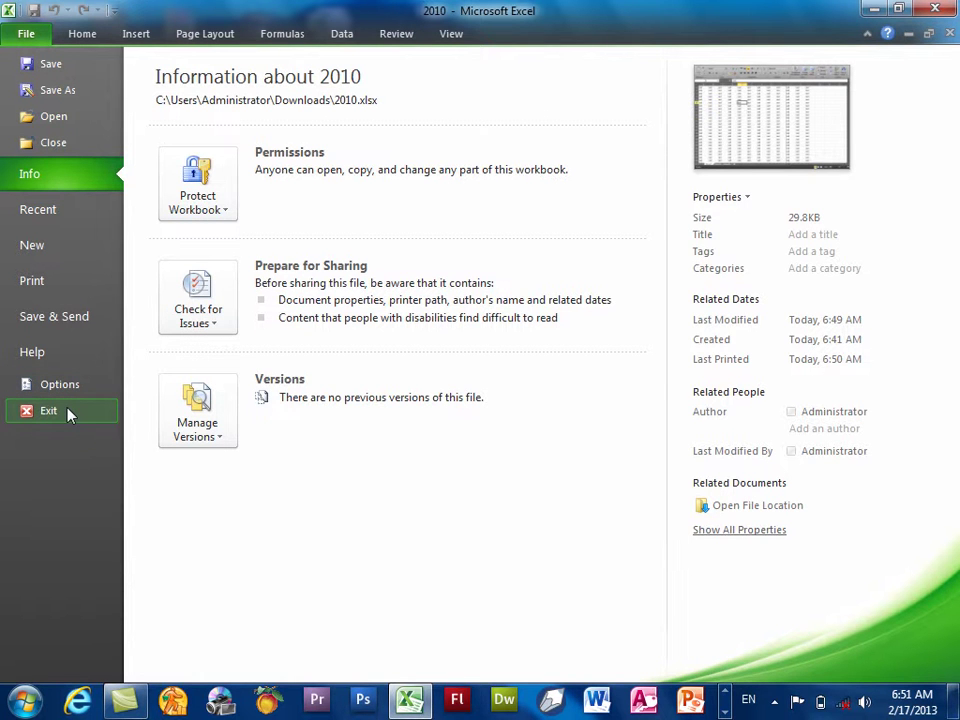
{"action": "left_click", "coordinate": [69, 414]}
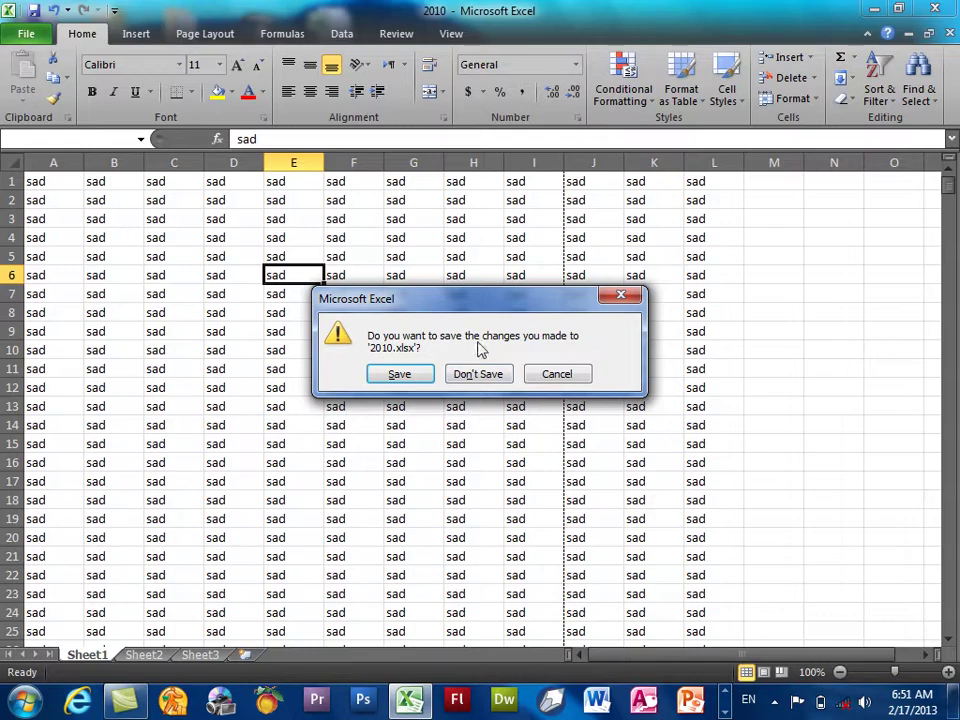
{"action": "left_click", "coordinate": [479, 375]}
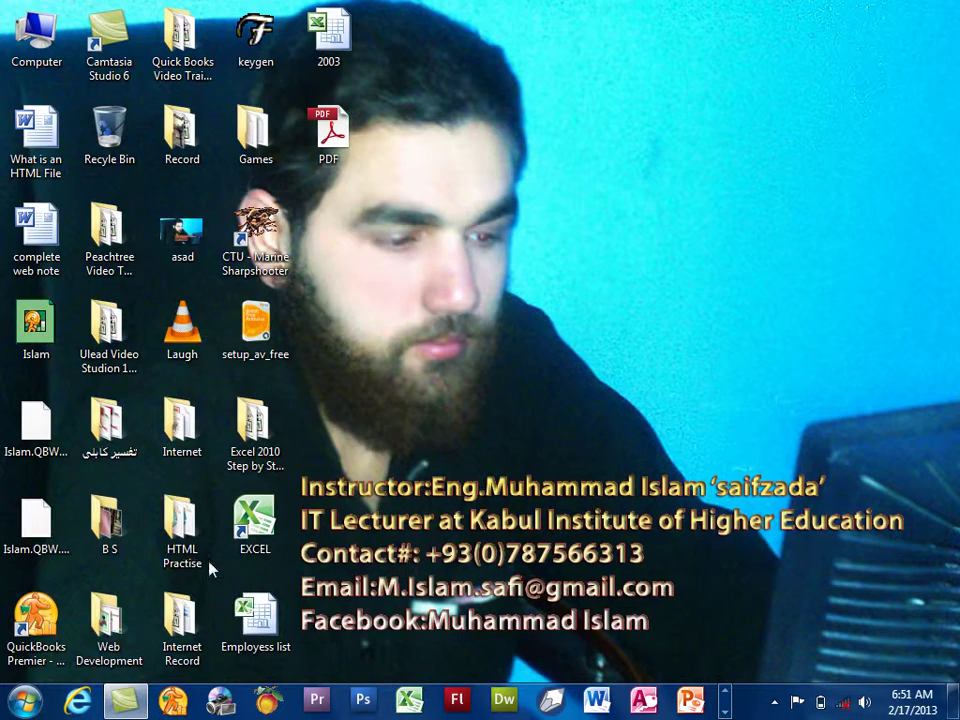
Step: Launch Excel 2010 from the desktop shortcut with a new blank workbook
{"action": "key", "text": "super"}
{"action": "left_click", "coordinate": [618, 590]}
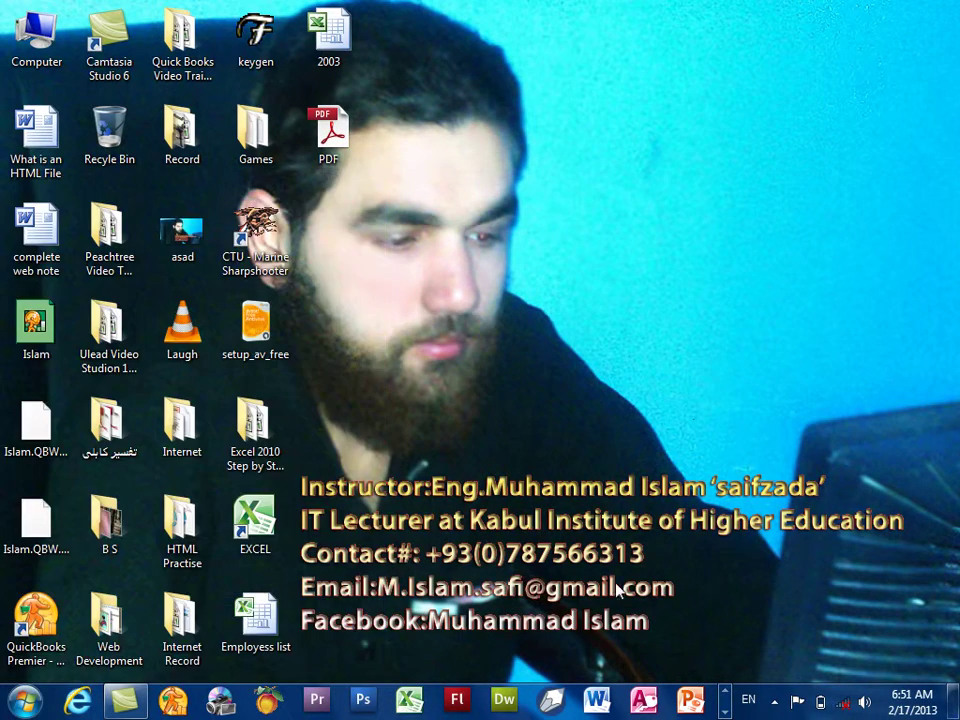
{"action": "double_click", "coordinate": [287, 517]}
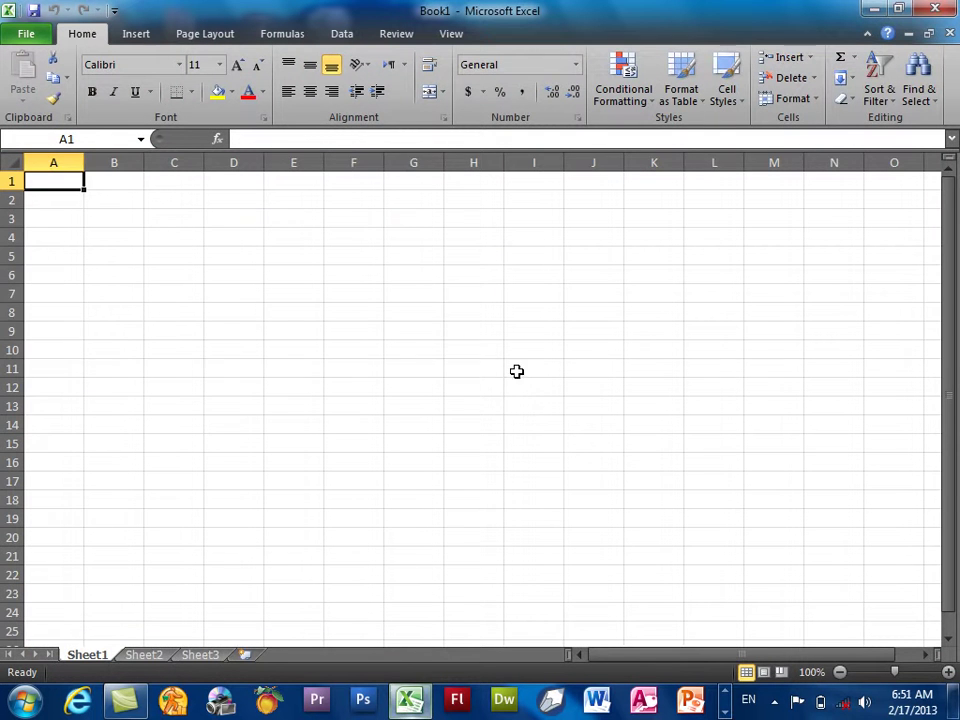
Step: Select cell G8, range E7:M15 and cell D5, then check the Recent workbooks list
{"action": "left_click", "coordinate": [391, 314]}
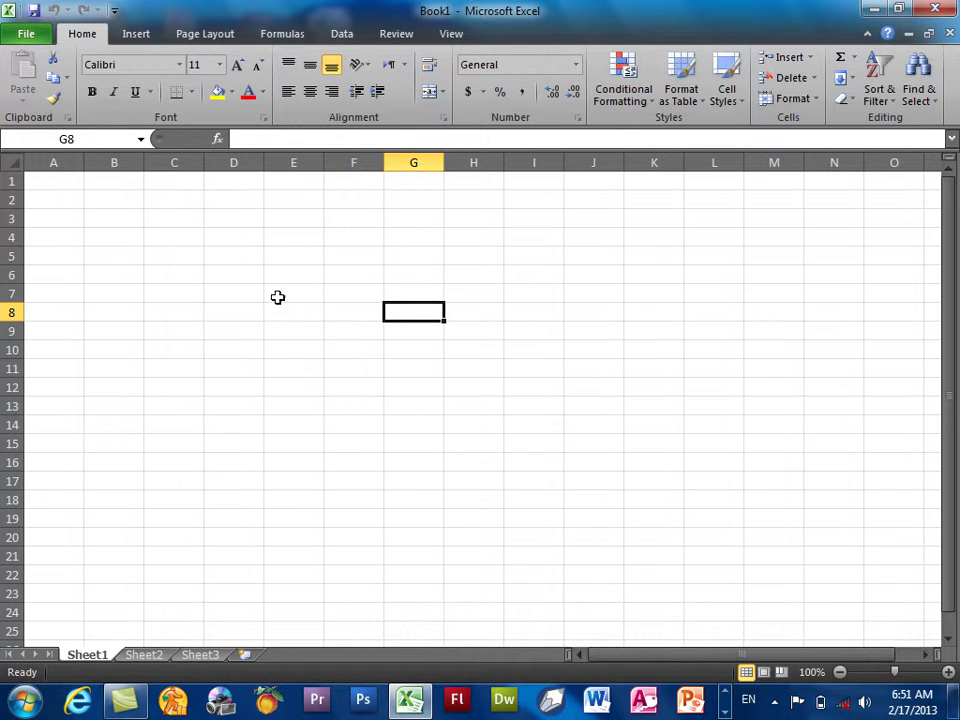
{"action": "left_click_drag", "start_coordinate": [279, 298], "coordinate": [767, 439]}
{"action": "left_click", "coordinate": [233, 256]}
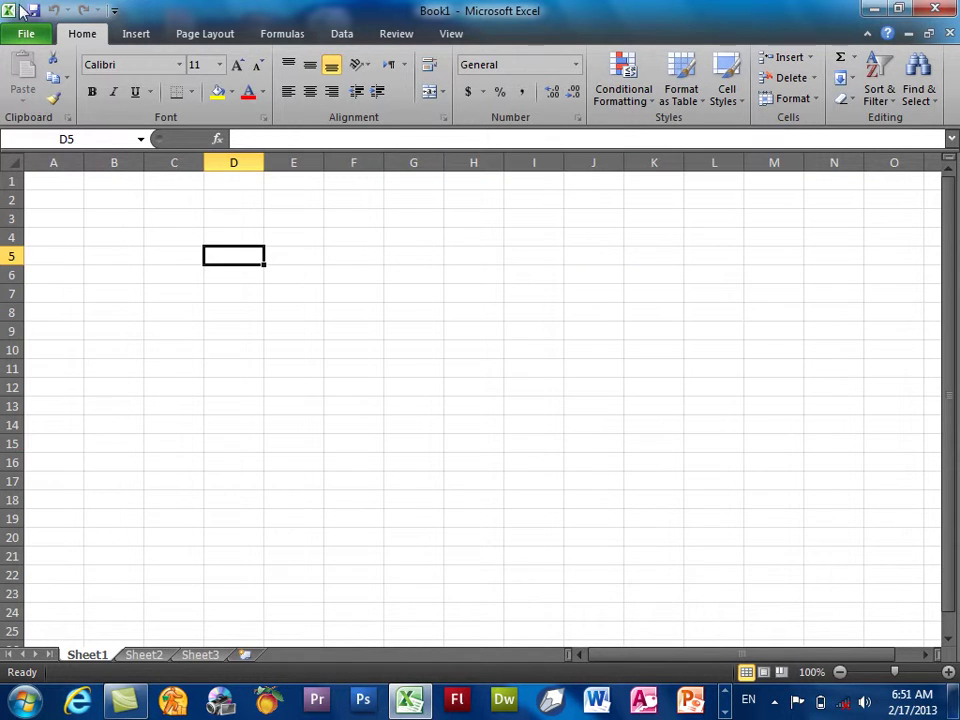
{"action": "left_click", "coordinate": [26, 36]}
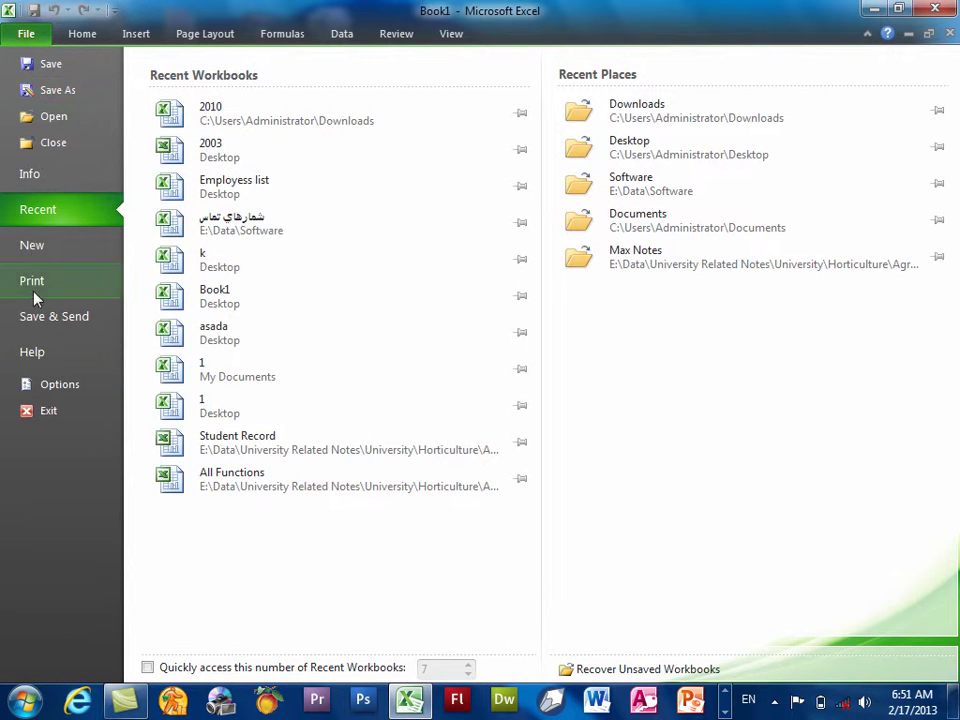
{"action": "left_click", "coordinate": [80, 34]}
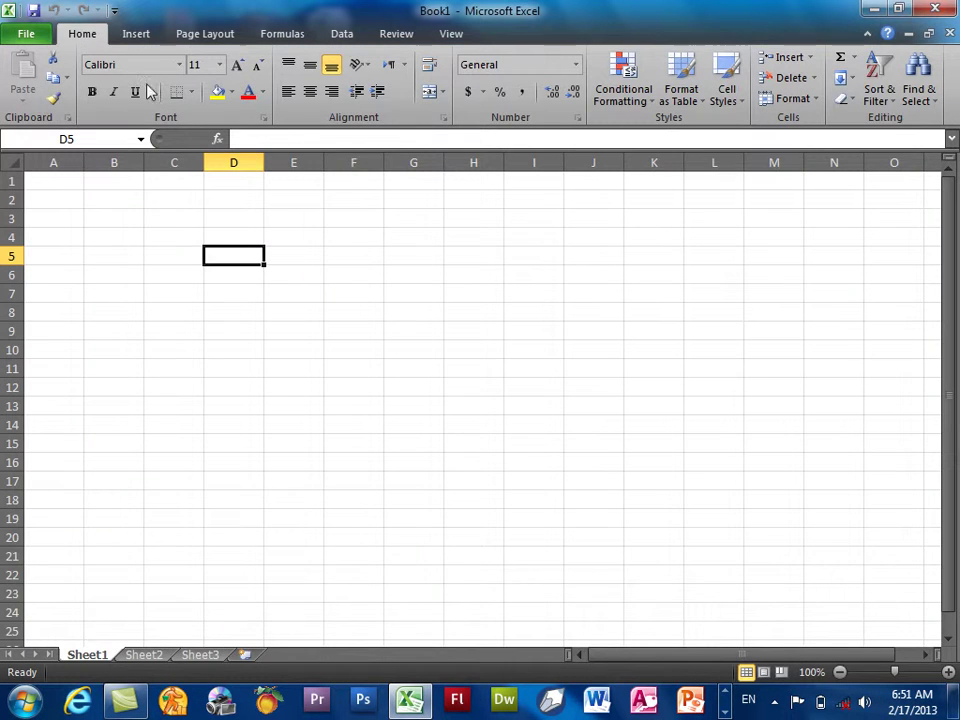